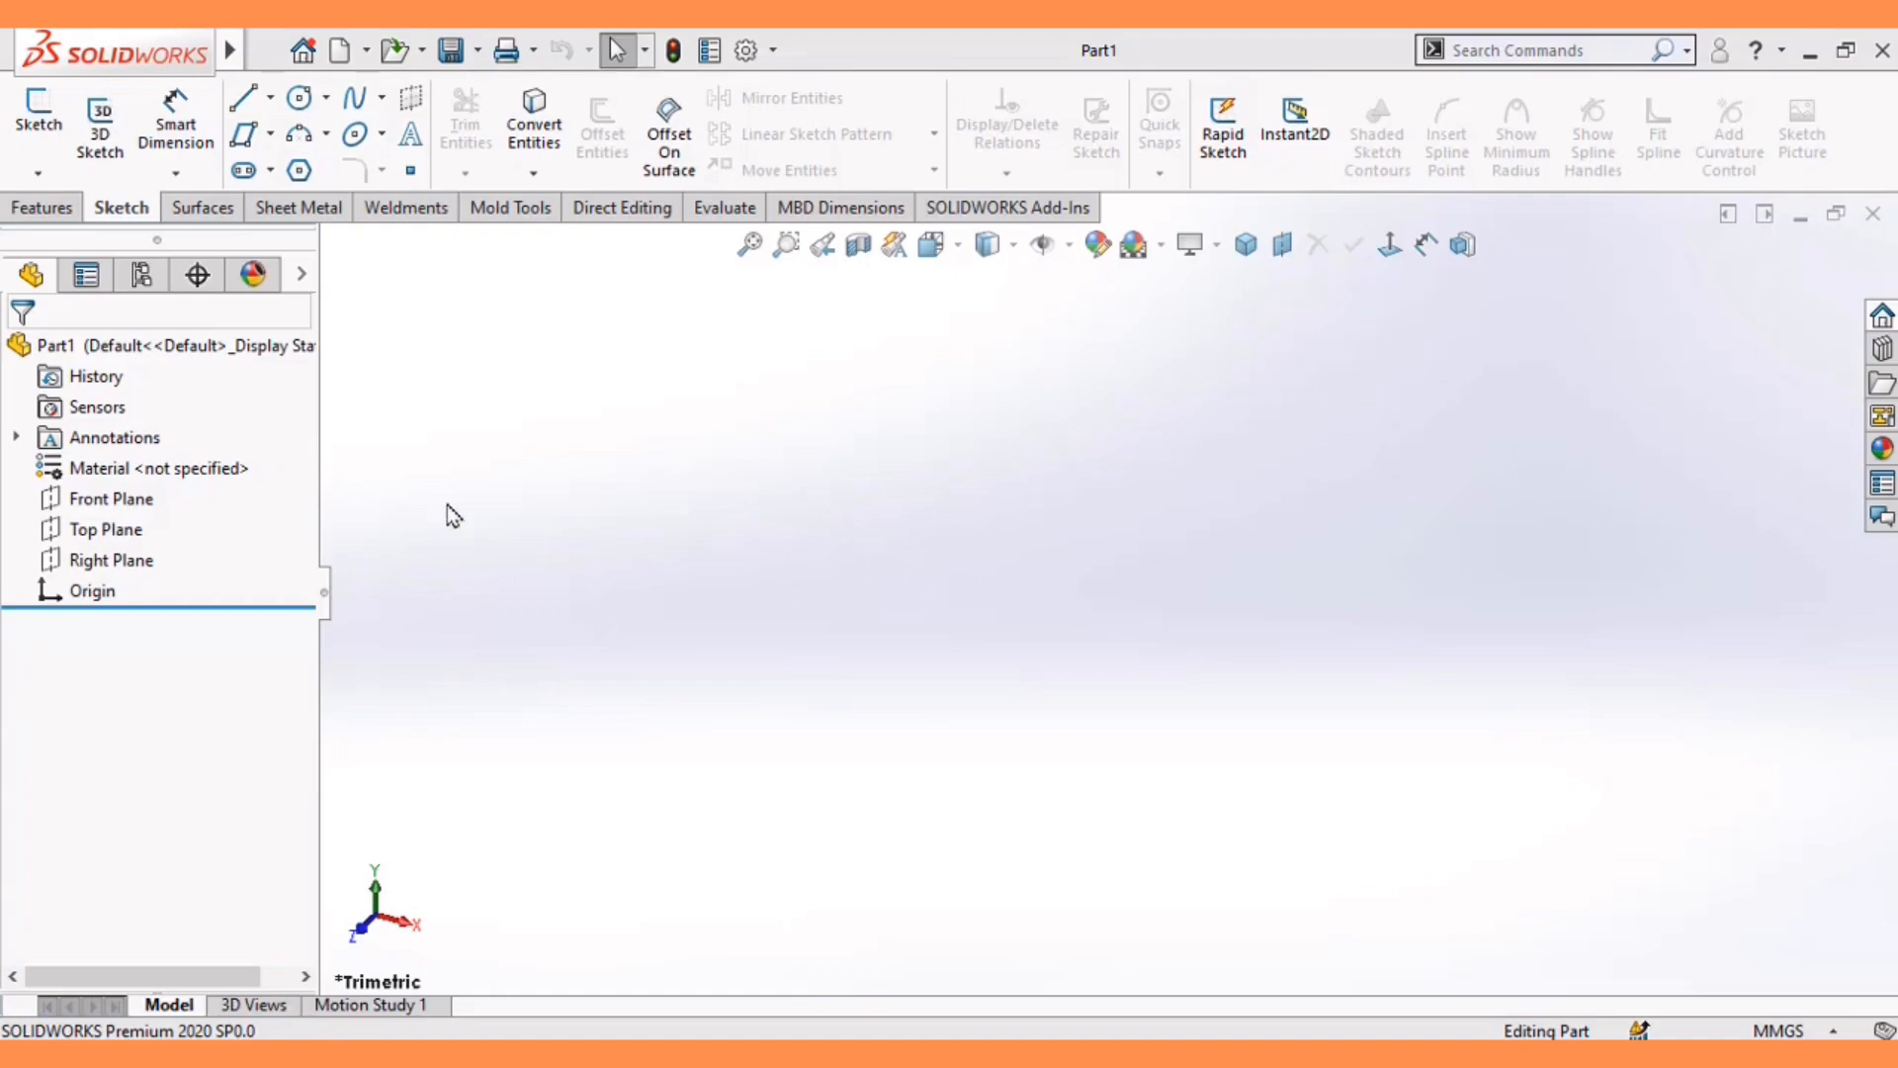
- Start a sketch on the Front Plane and draw a horizontal line about 108 mm long from the origin
click(143, 499)
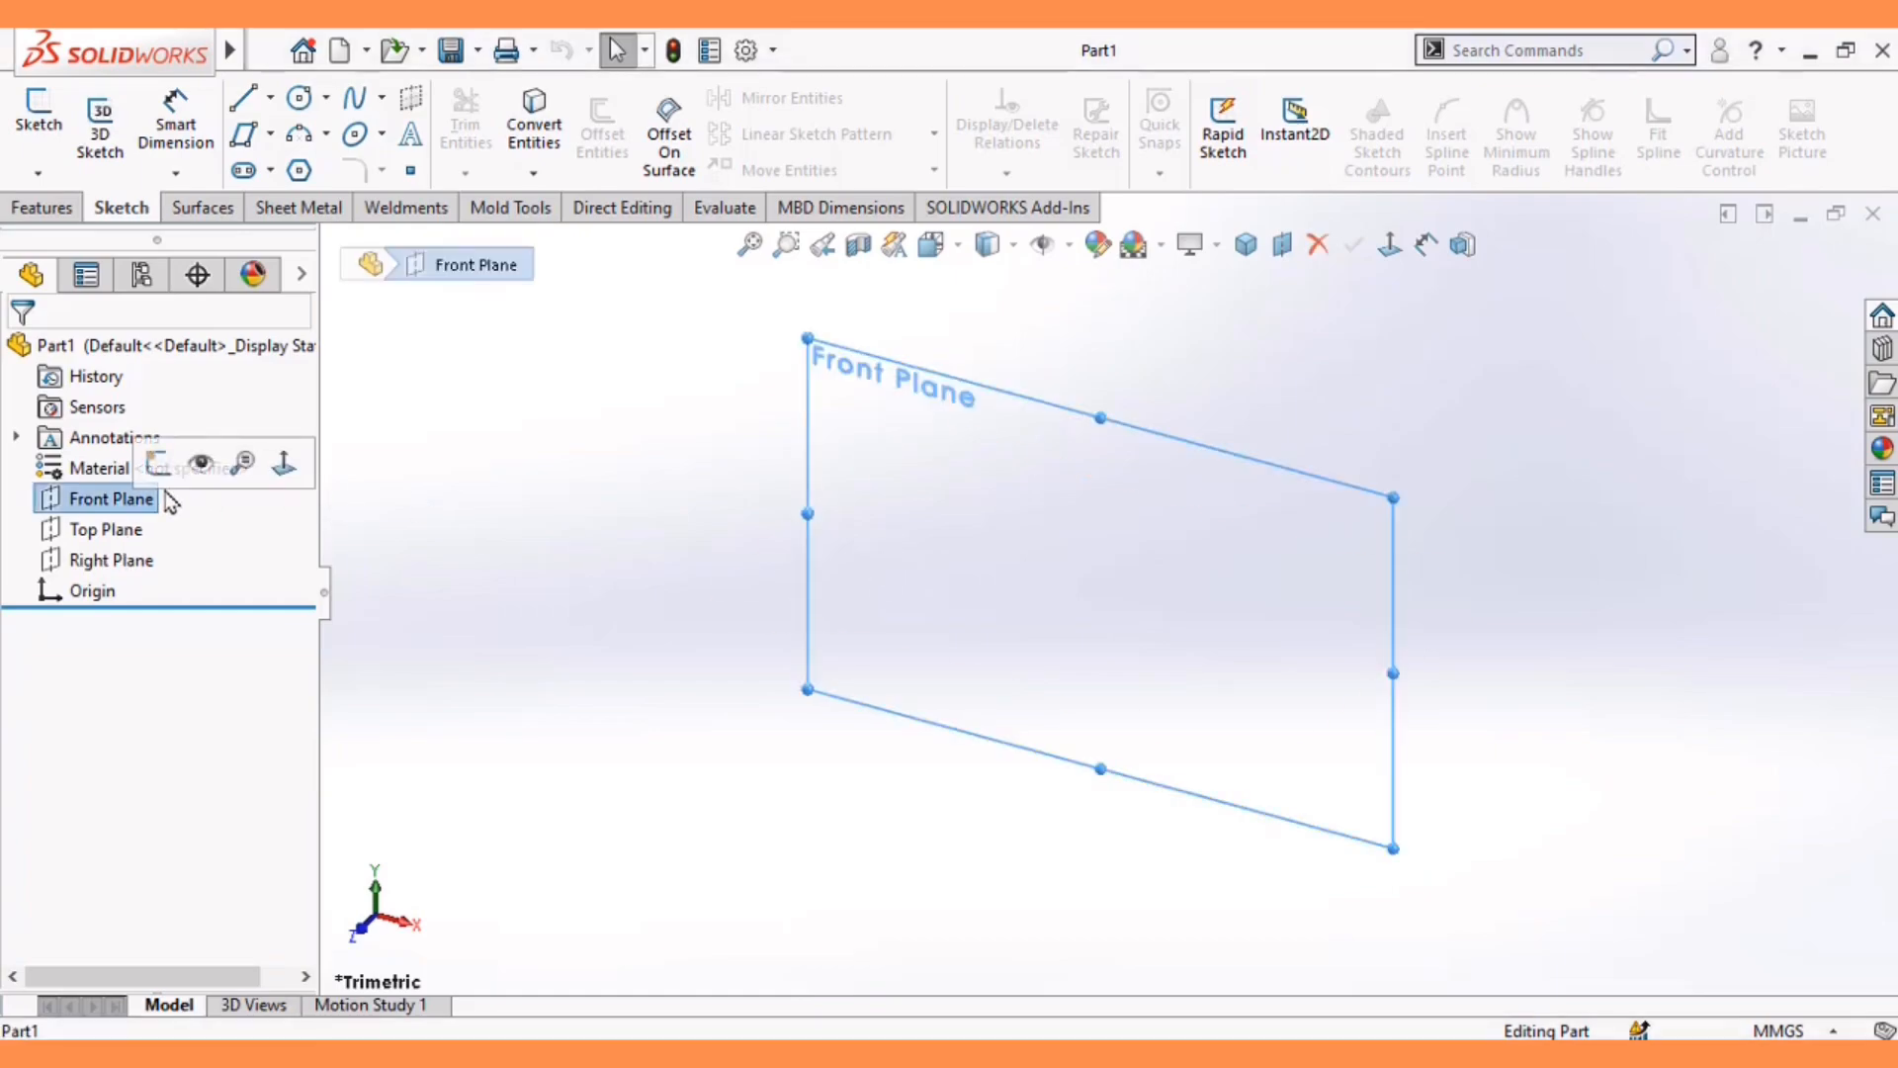
click(158, 462)
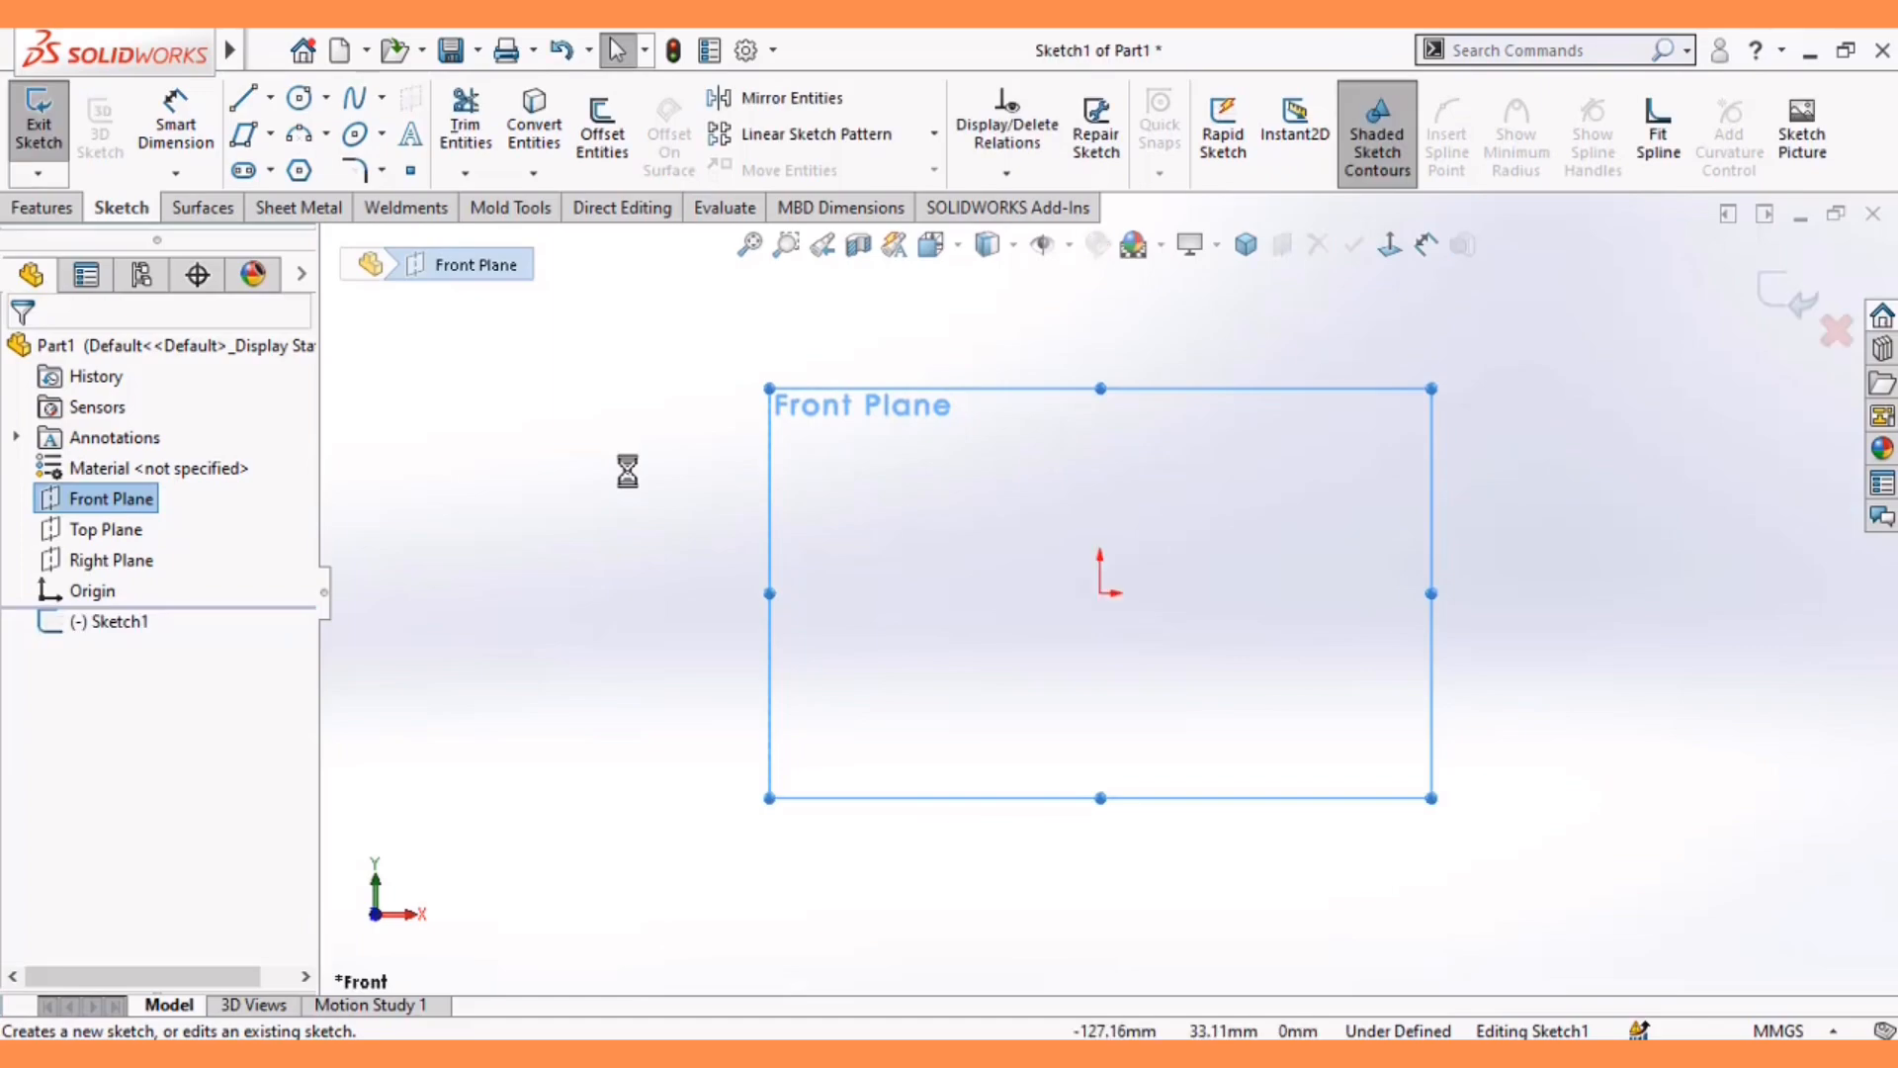
click(247, 99)
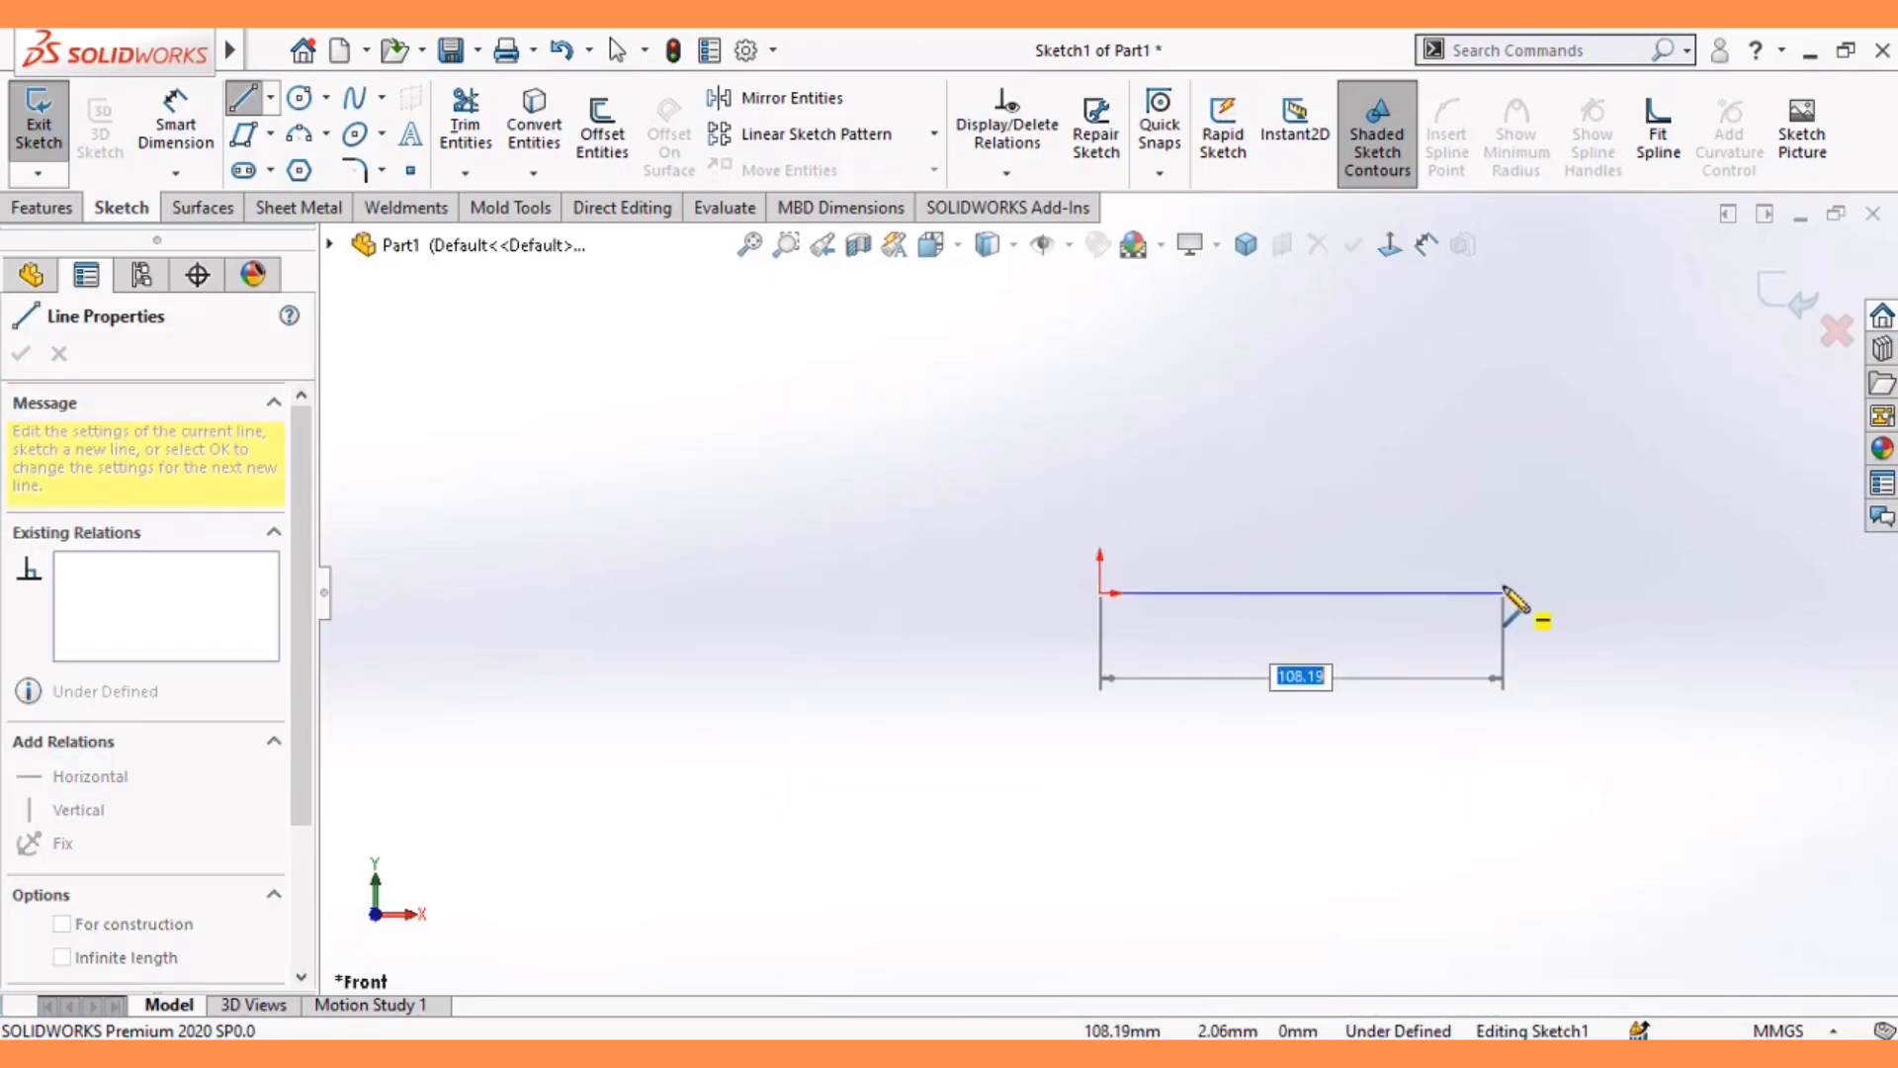
click(1503, 593)
right_click(1507, 598)
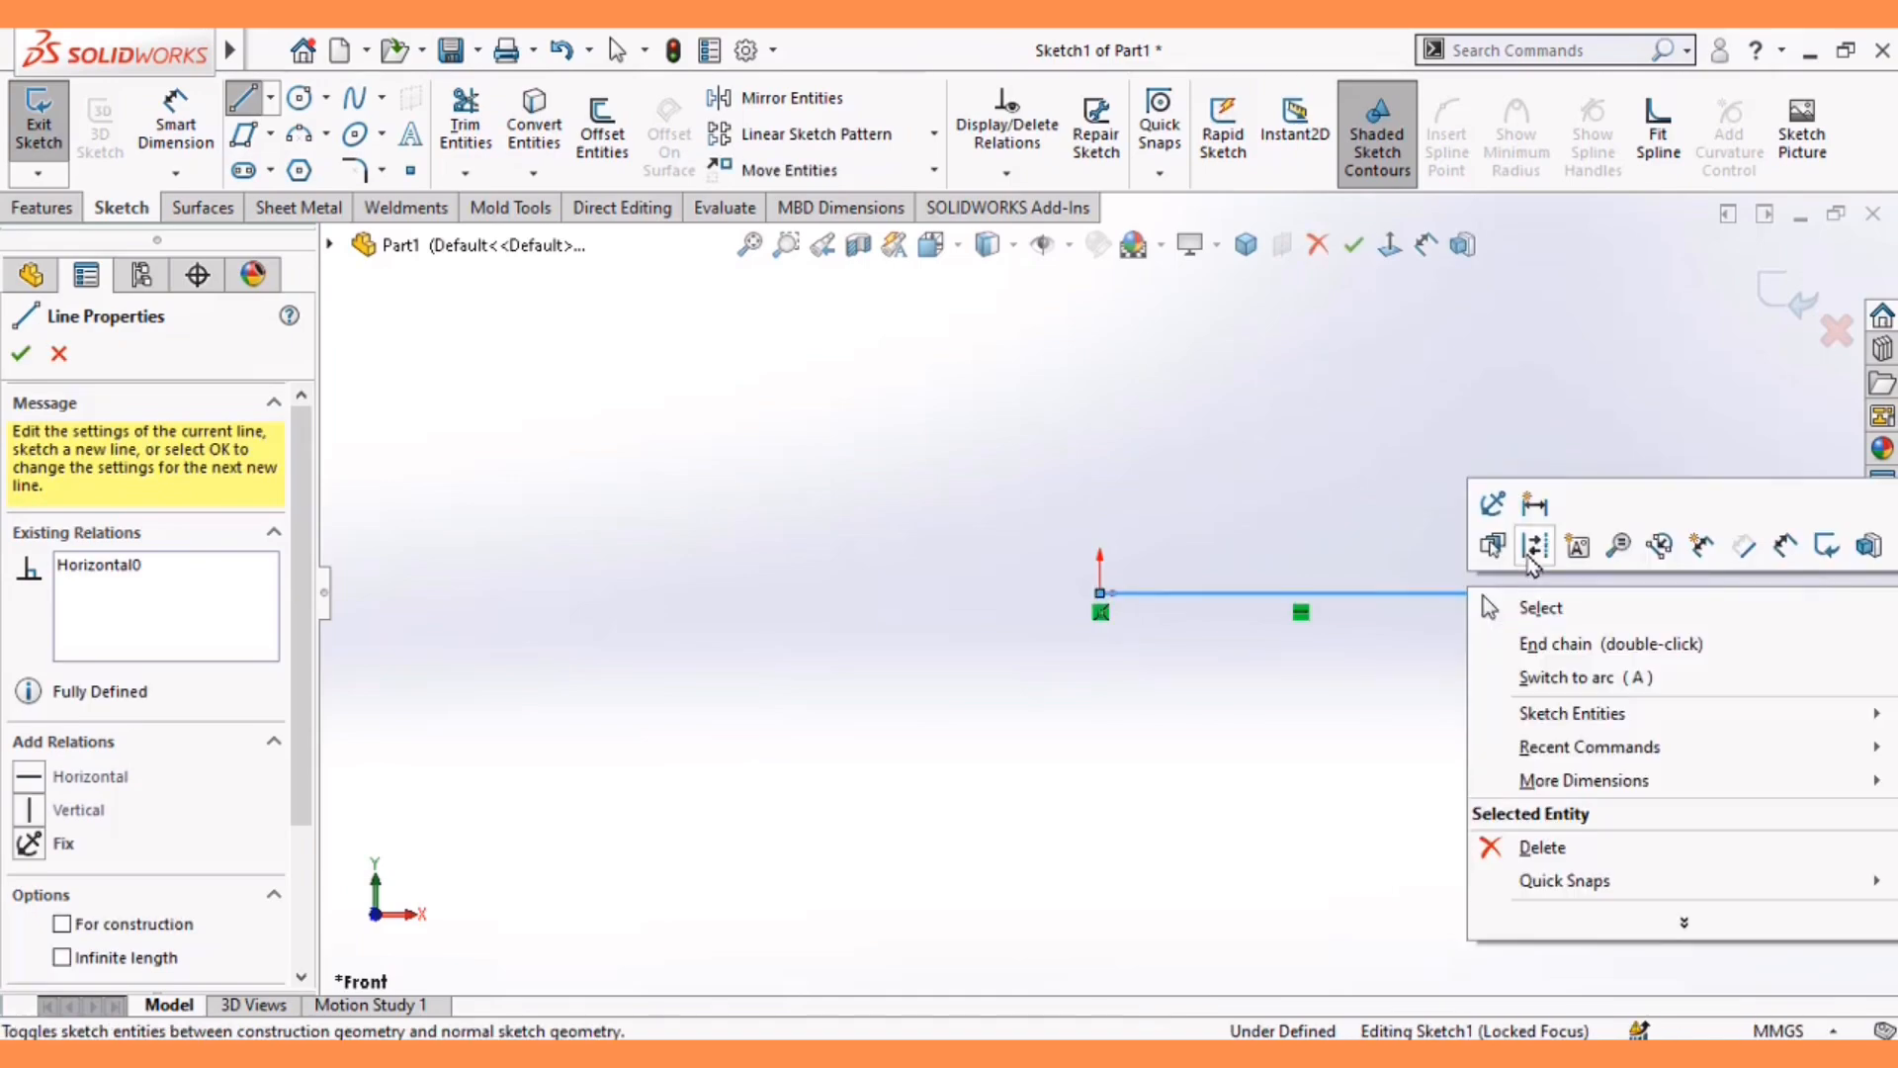
click(1538, 607)
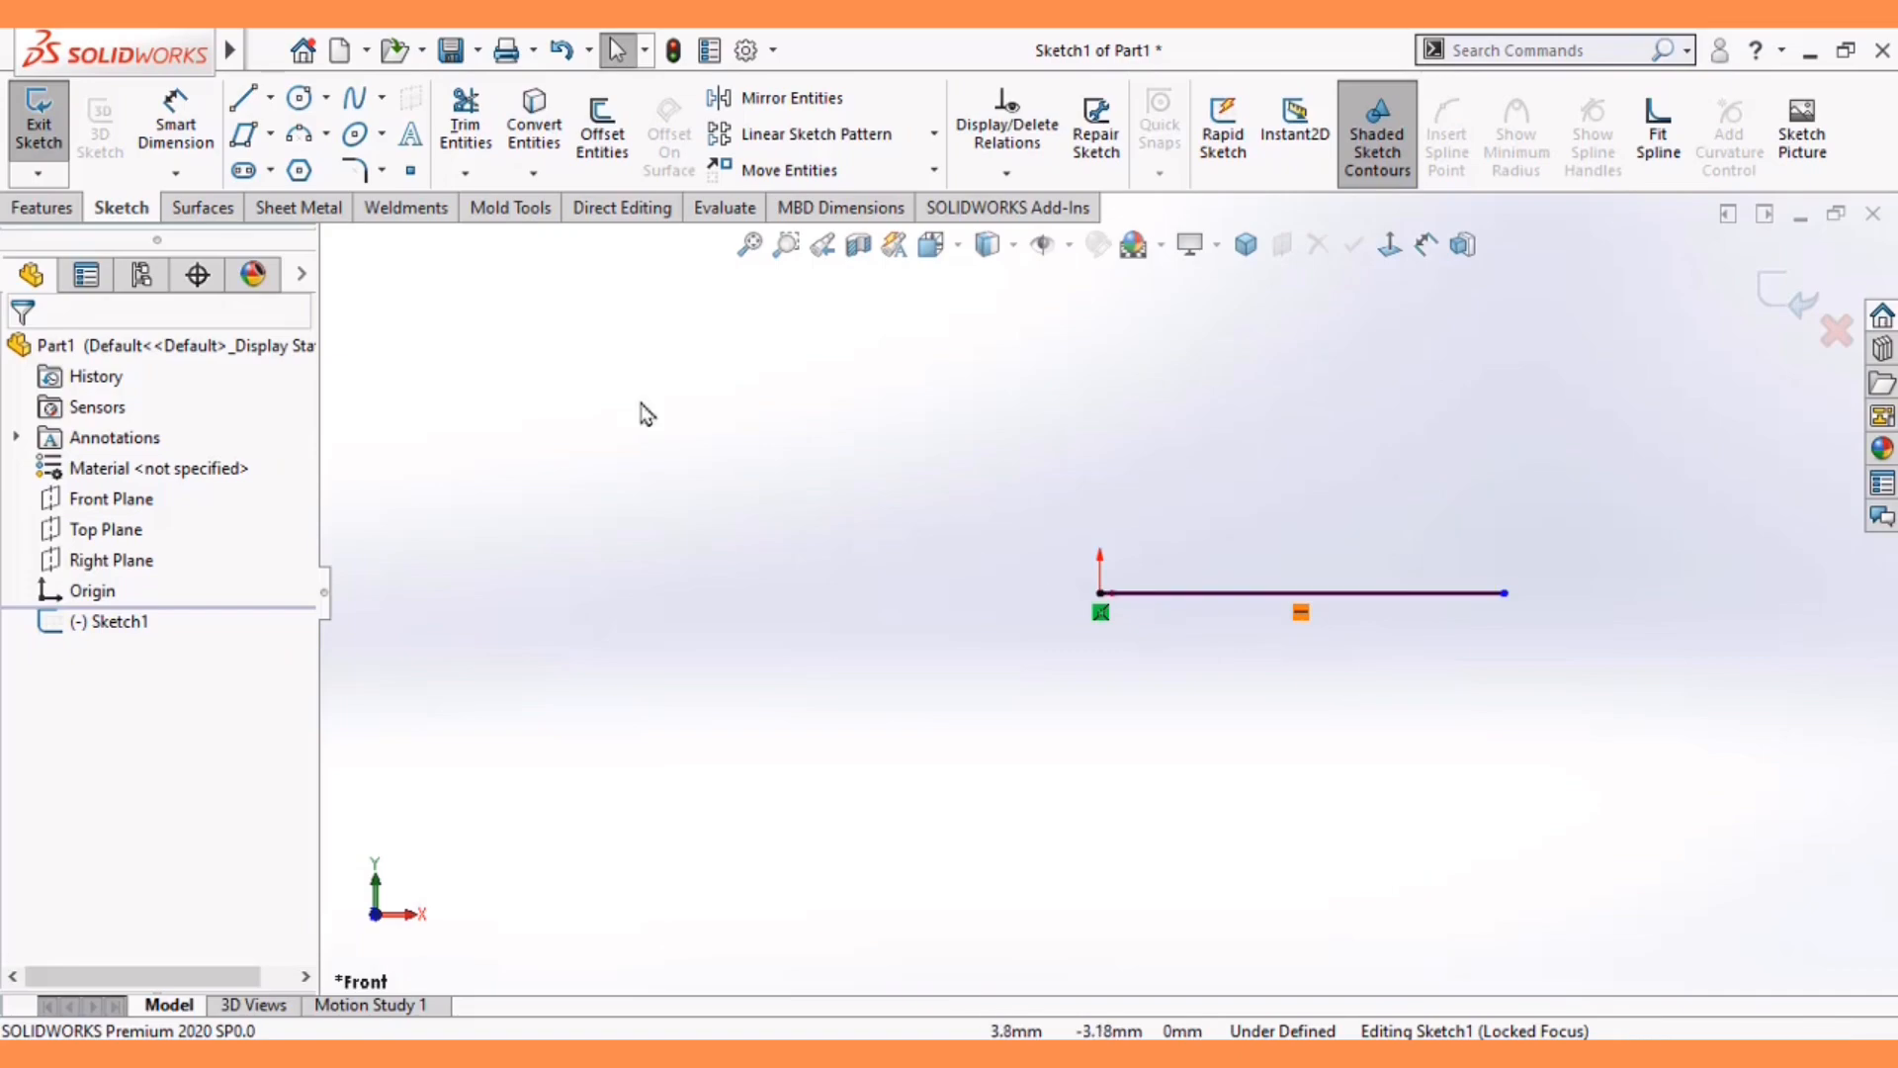
- Draw an inclined line about 77 mm long from the origin, rising at about 41° above the horizontal line
click(243, 97)
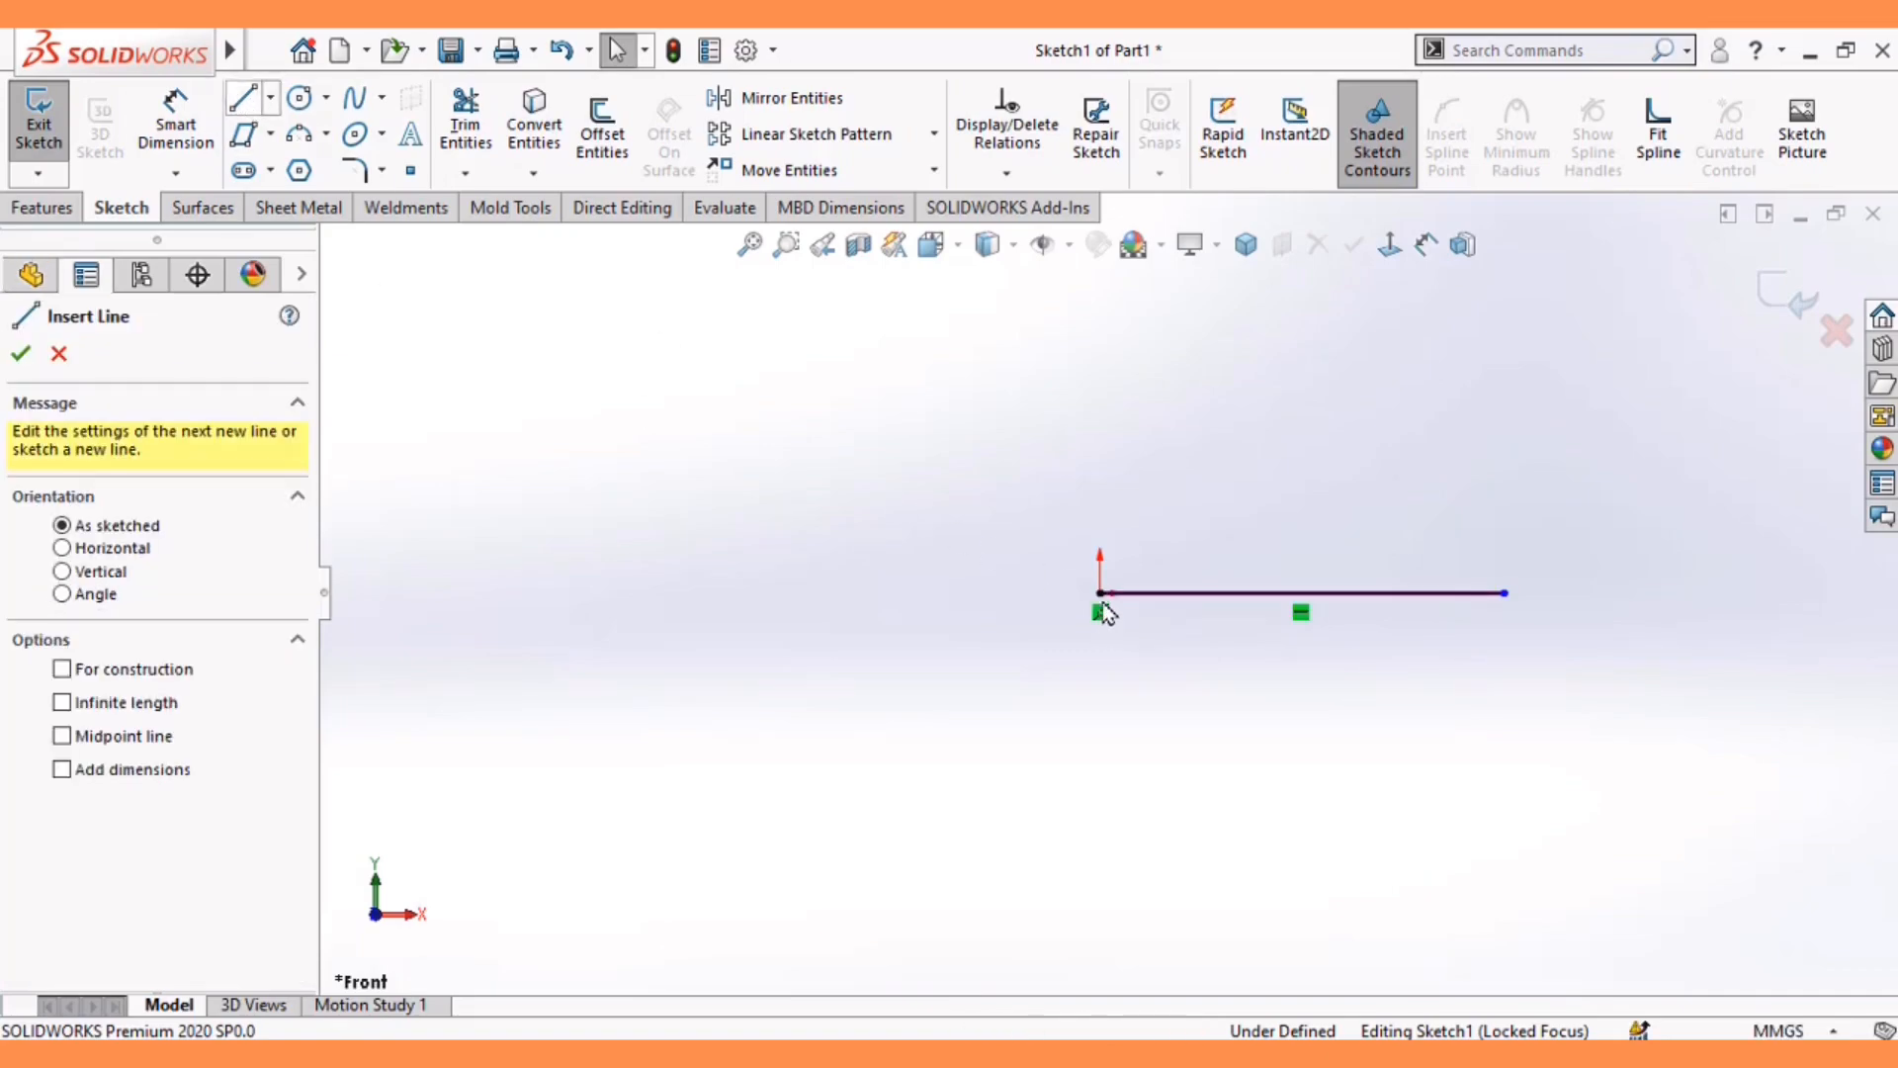
click(1102, 594)
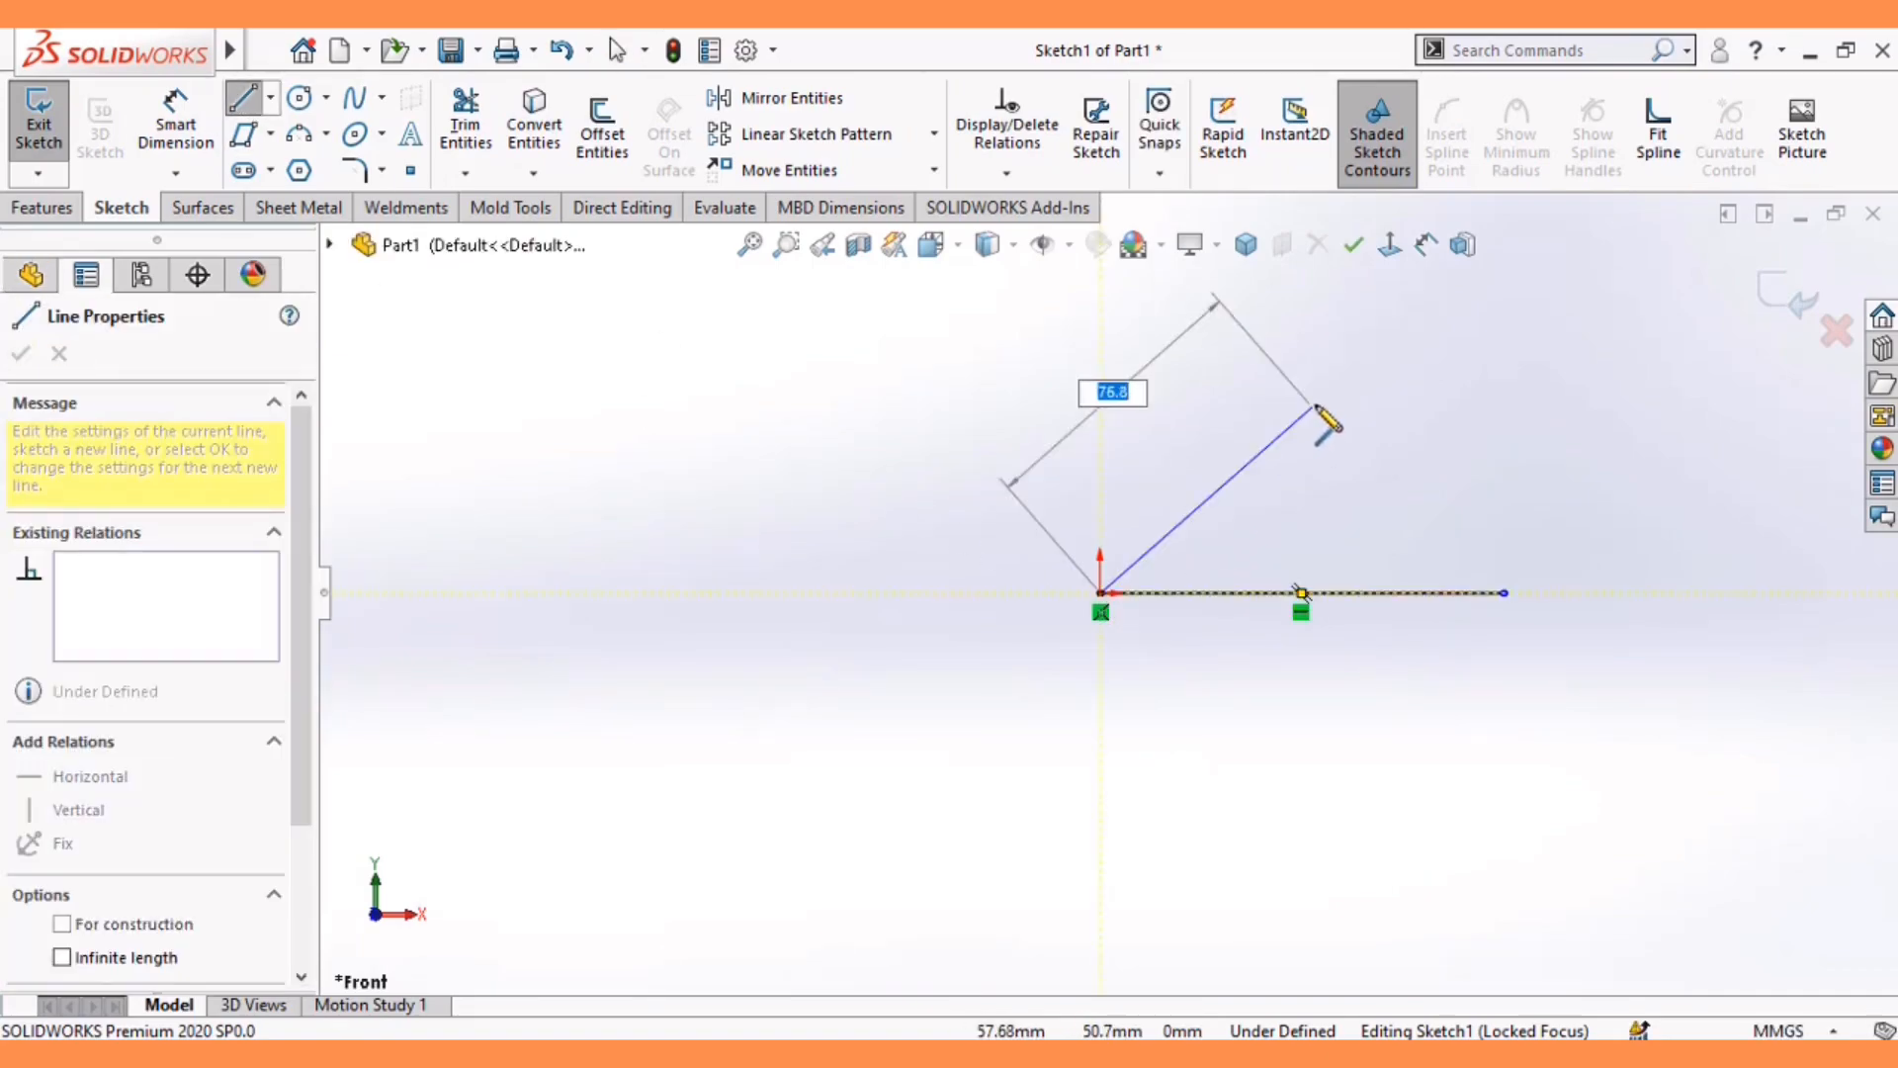
click(1315, 403)
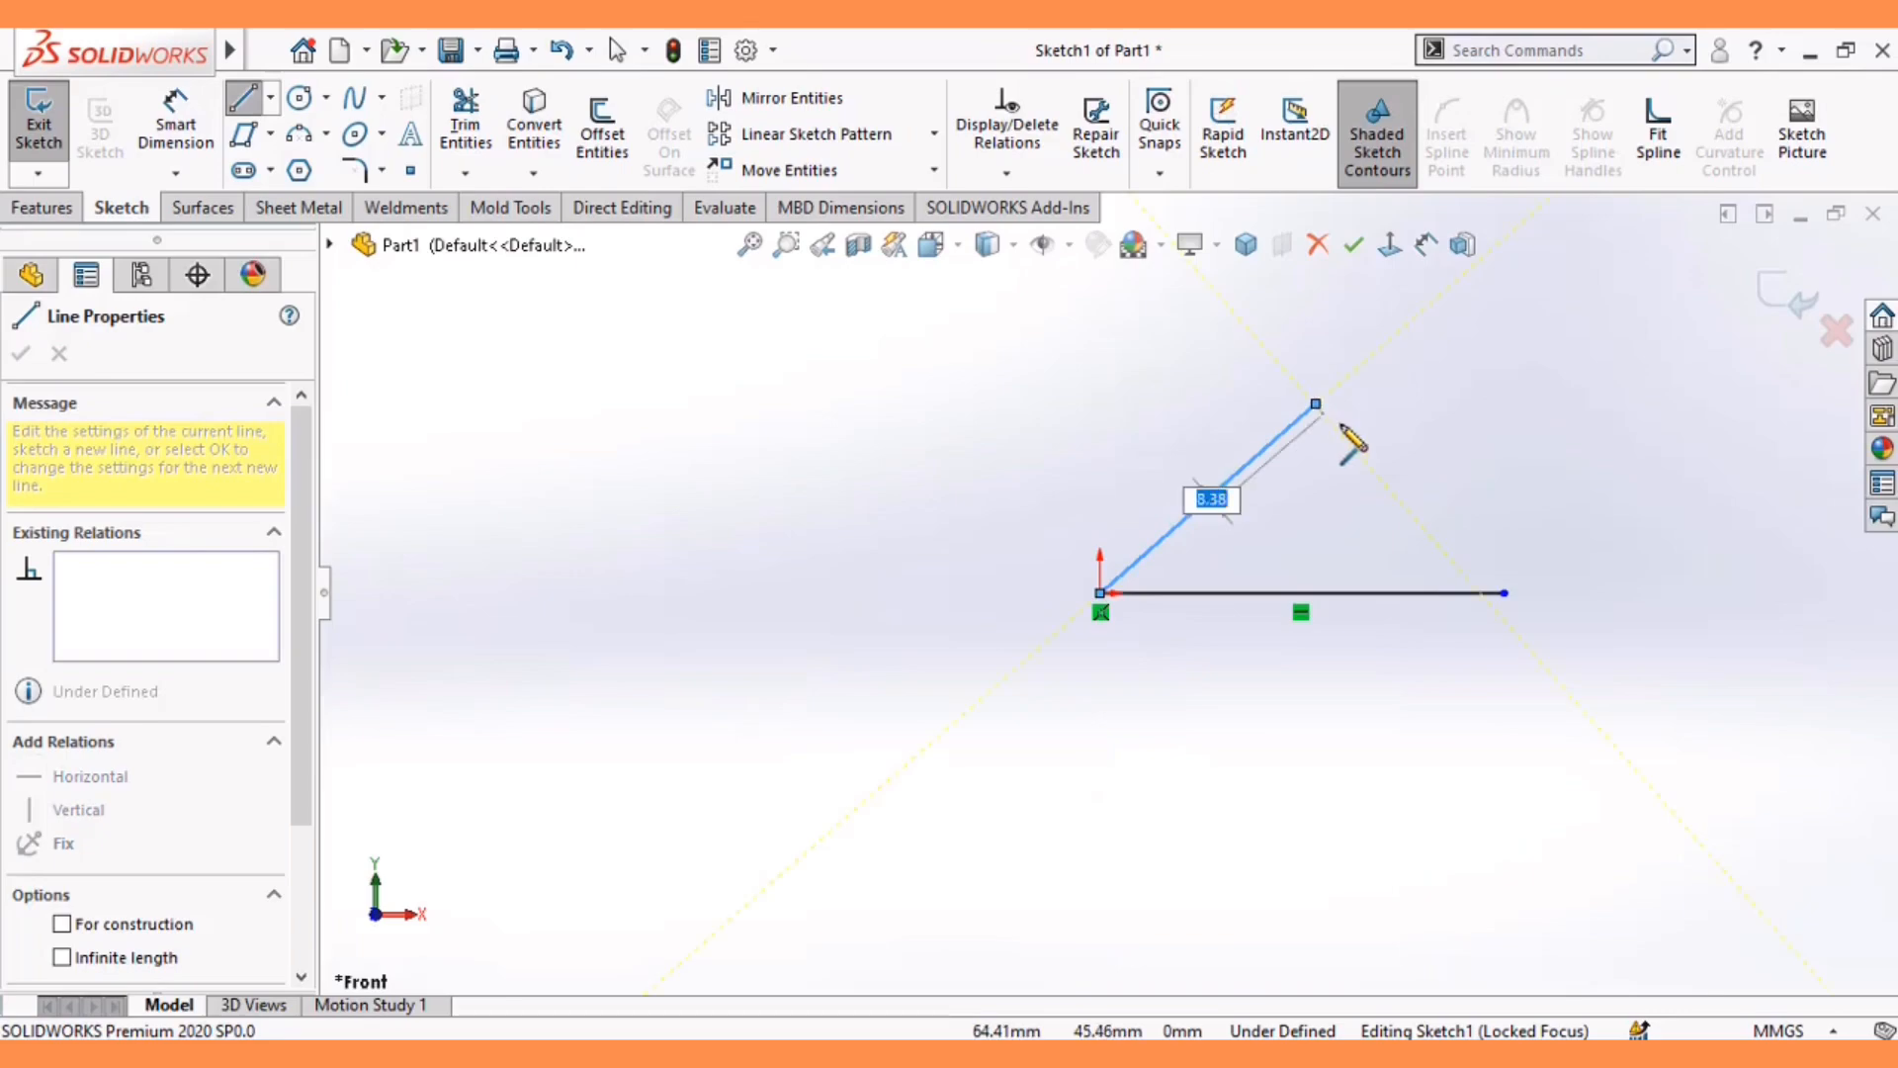
key(Escape)
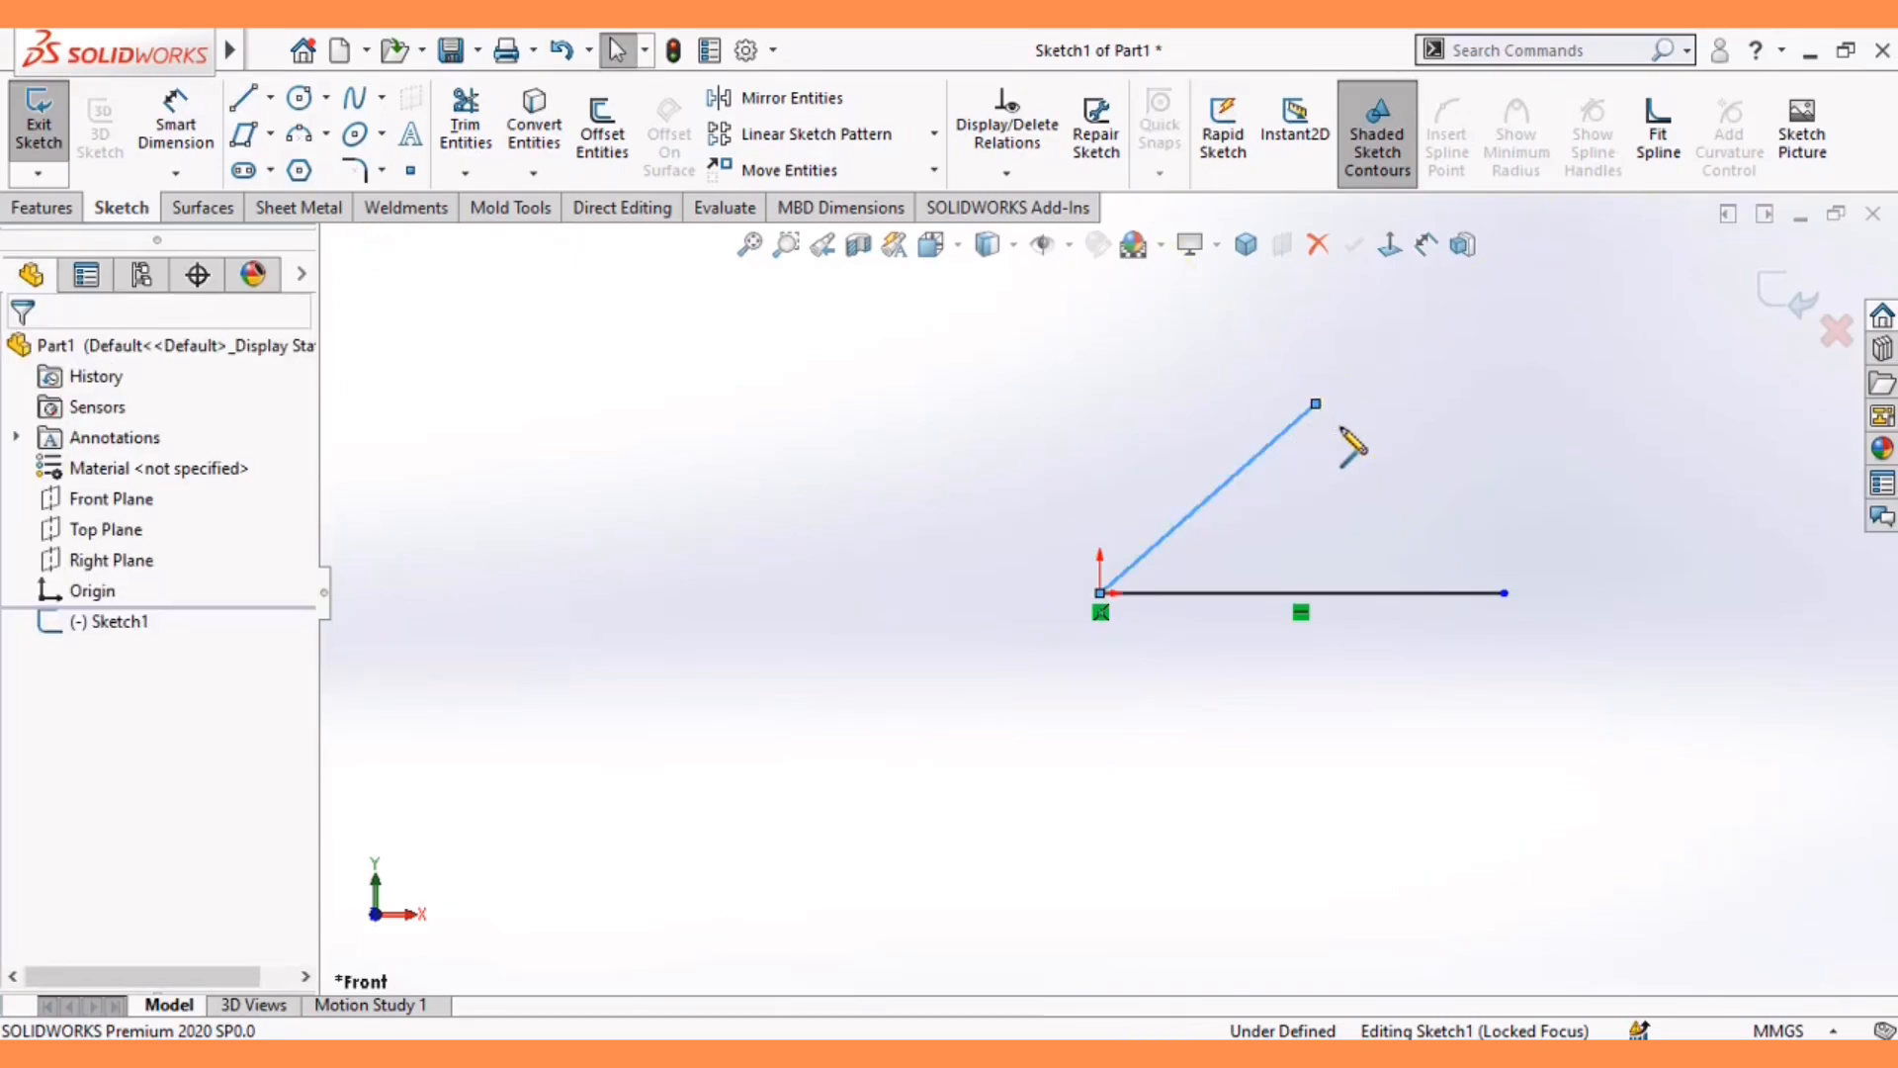
click(1277, 447)
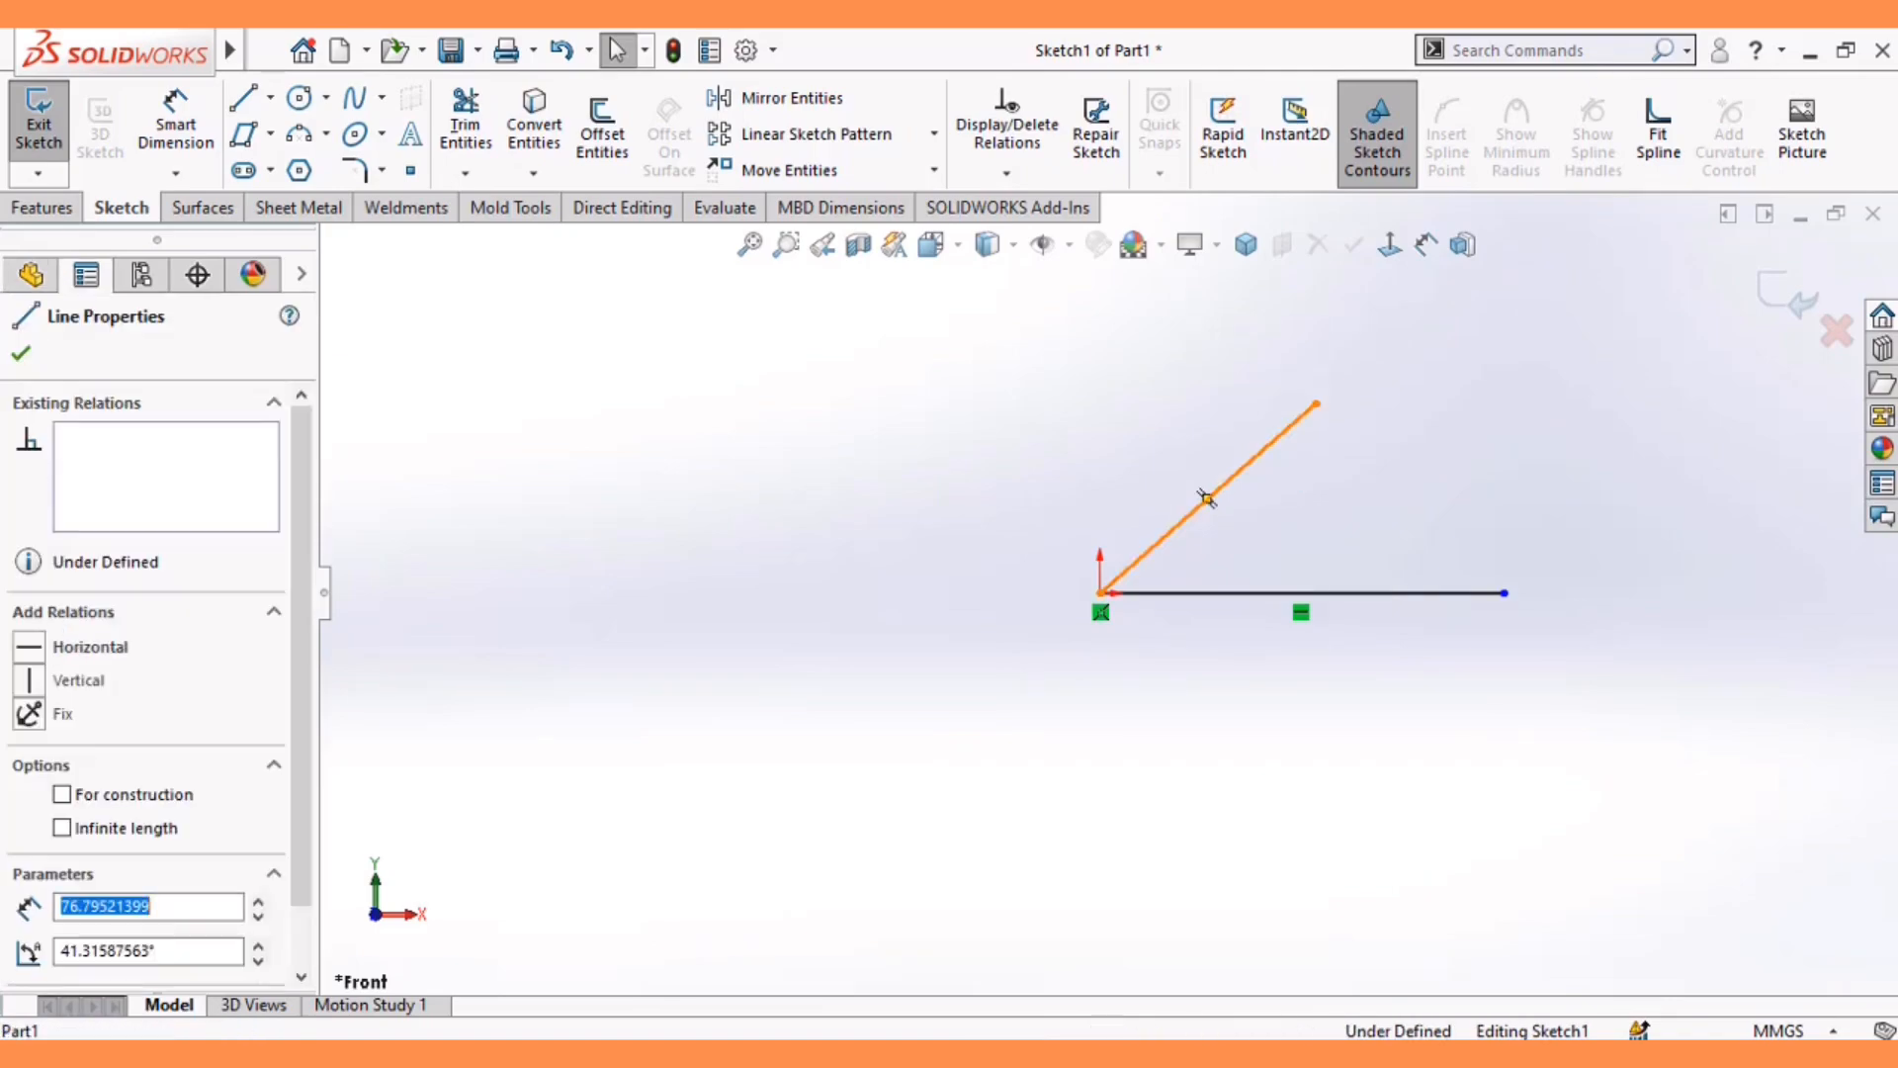
click(1296, 491)
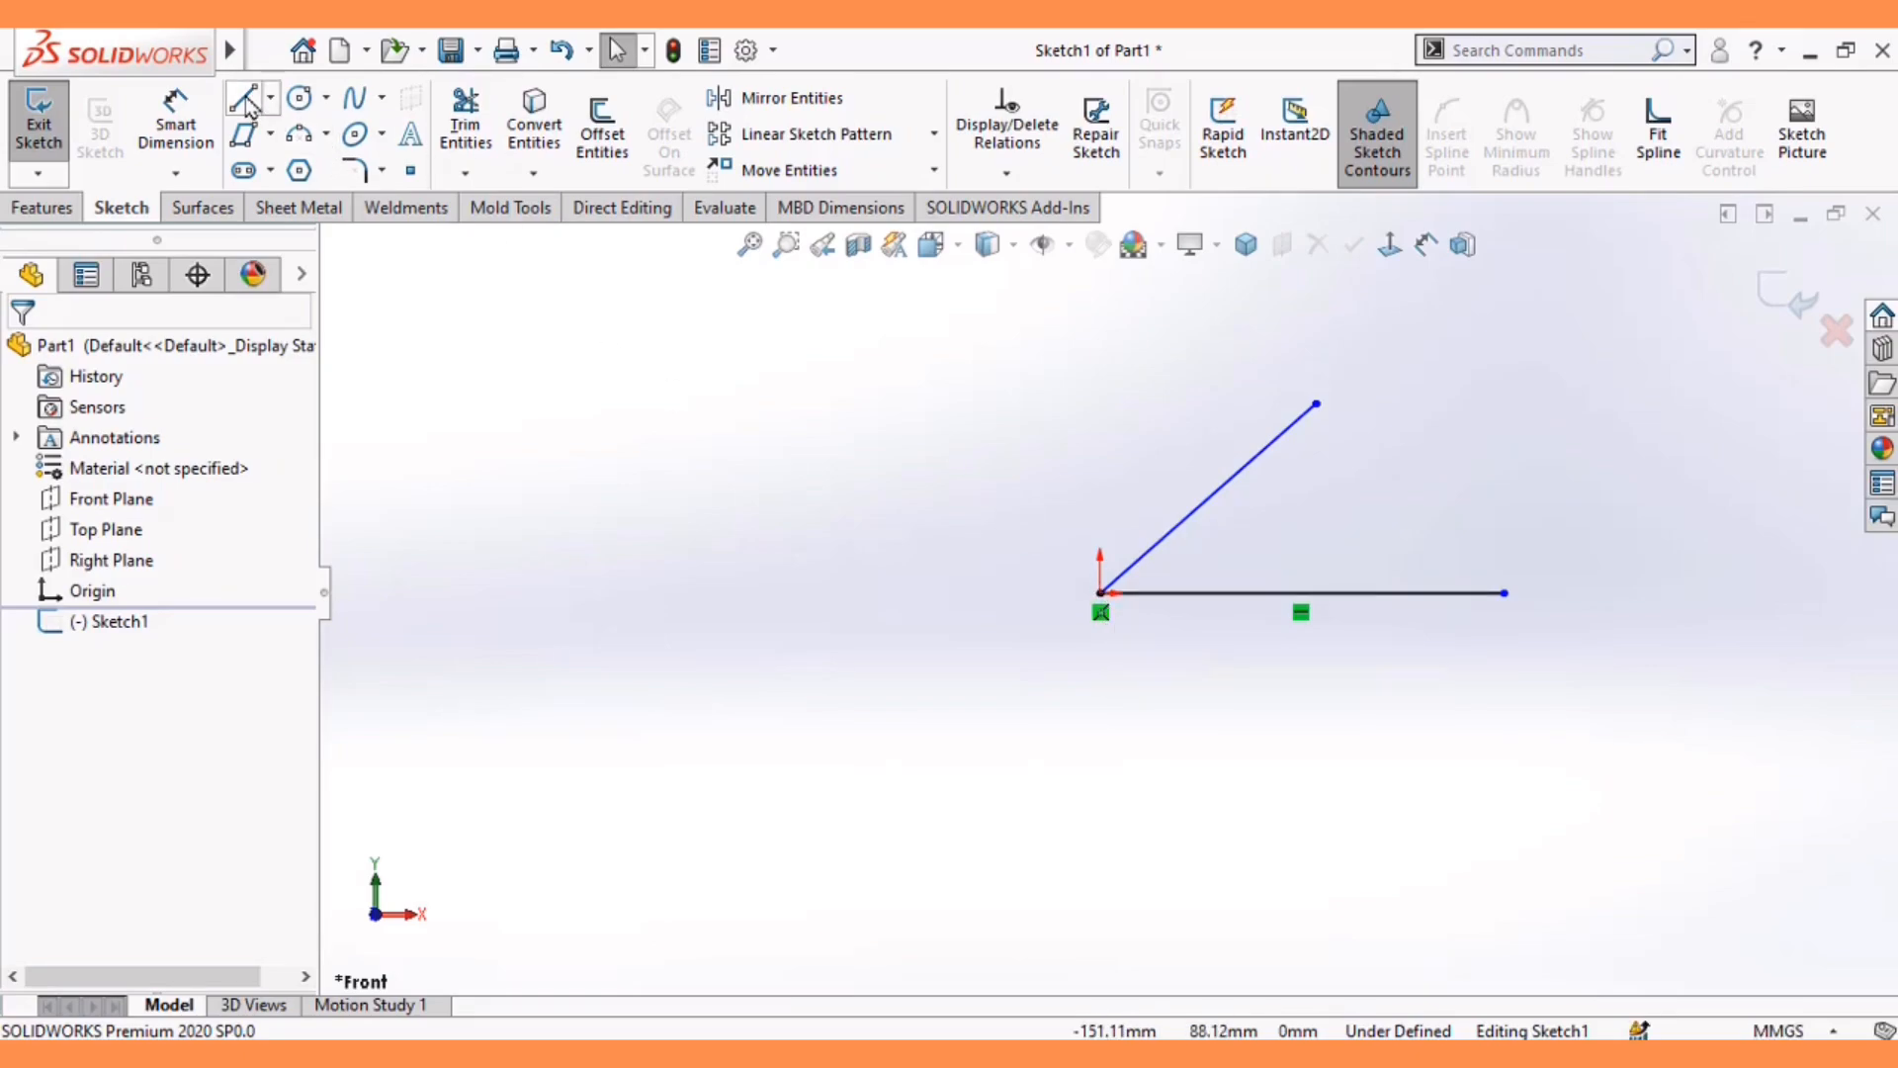
- Draw a line about 34 mm long from the inclined line's upper end, perpendicular to it and heading down toward the horizontal line
key(l)
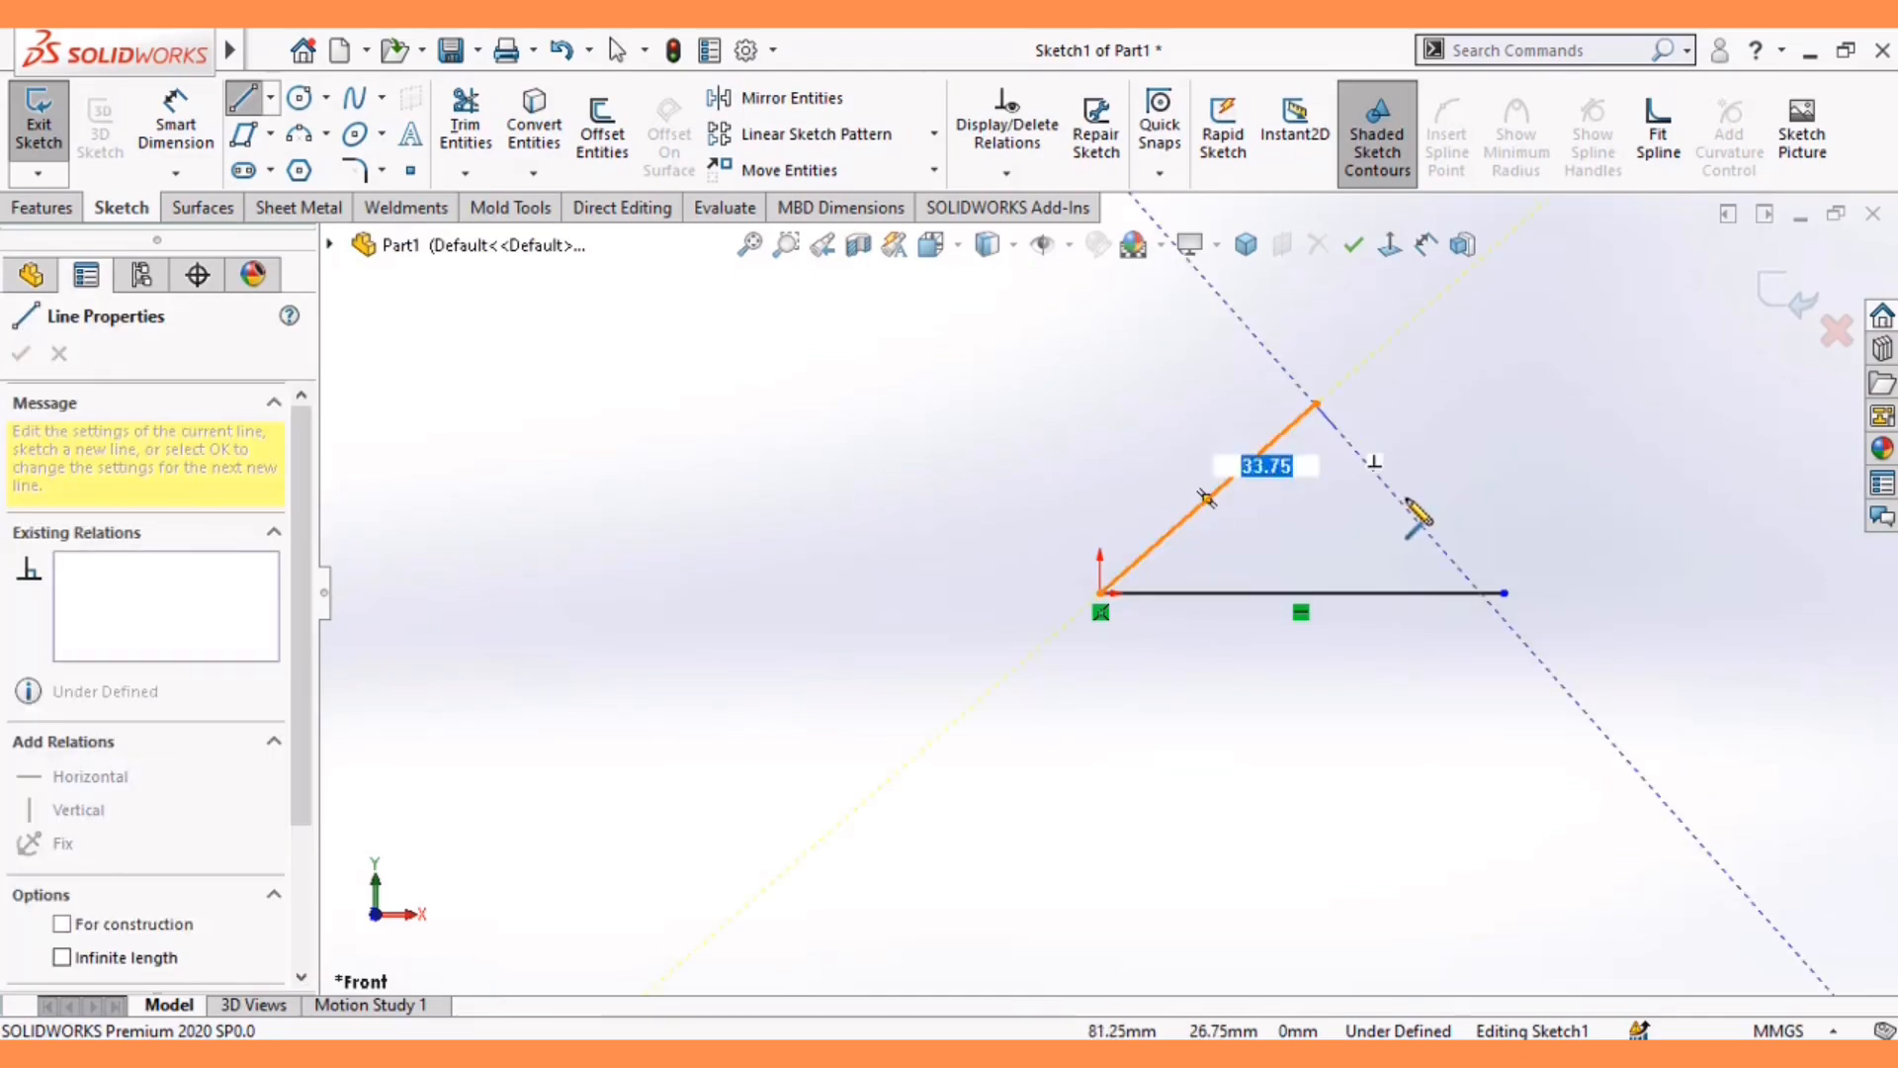
click(1402, 502)
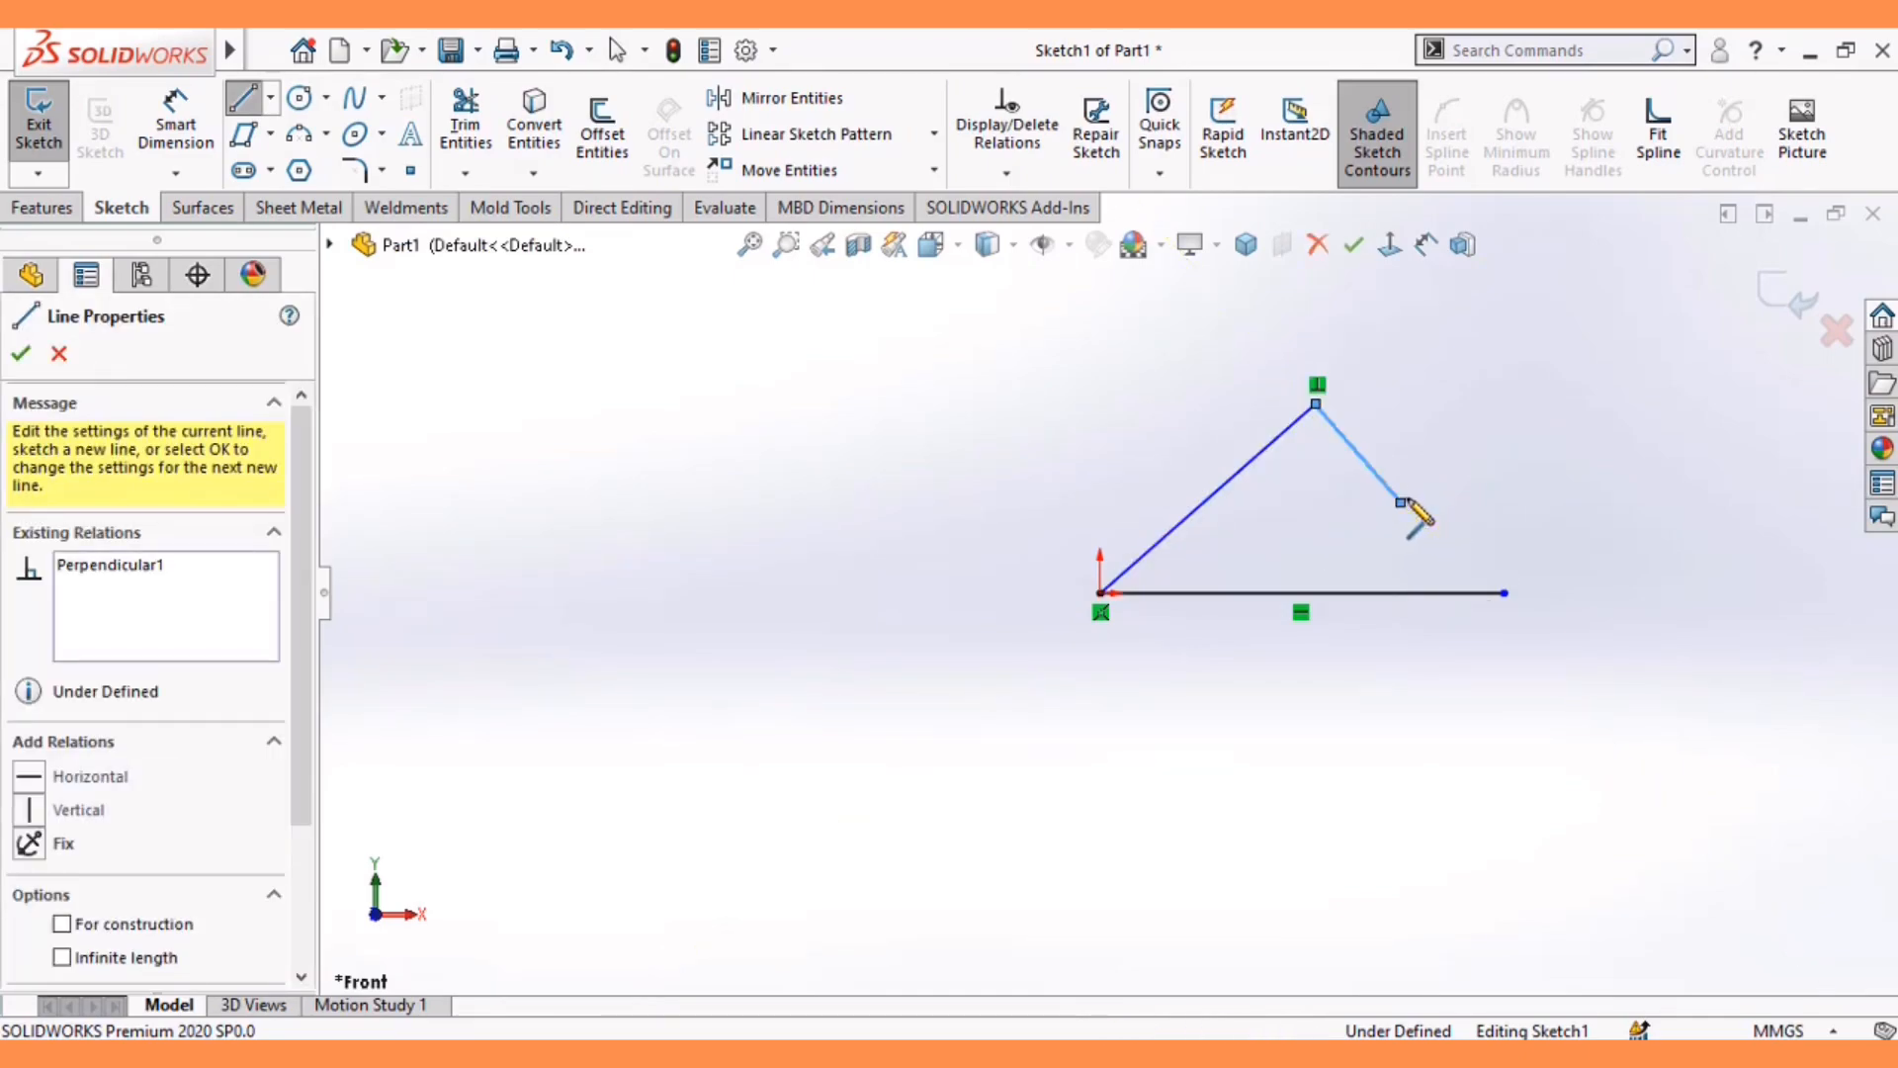
key(Escape)
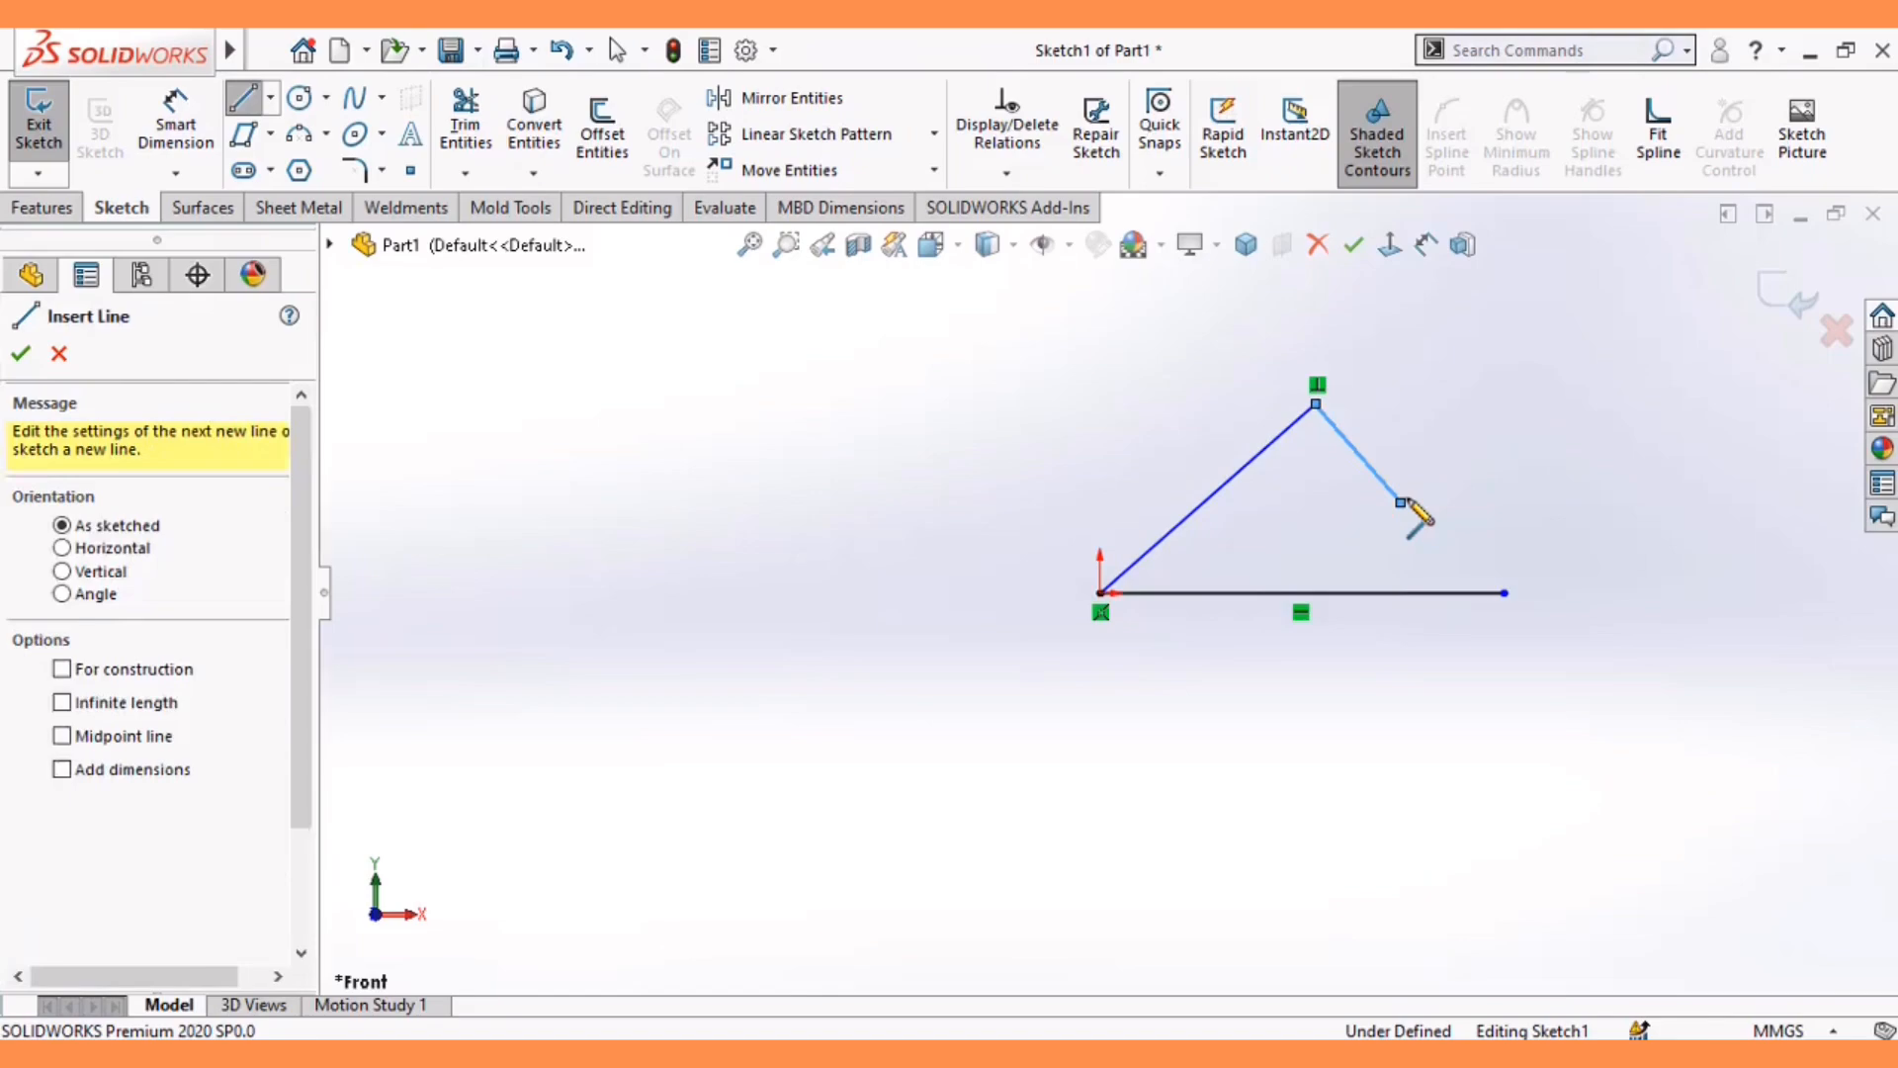
key(Escape)
mouse_move(1325, 393)
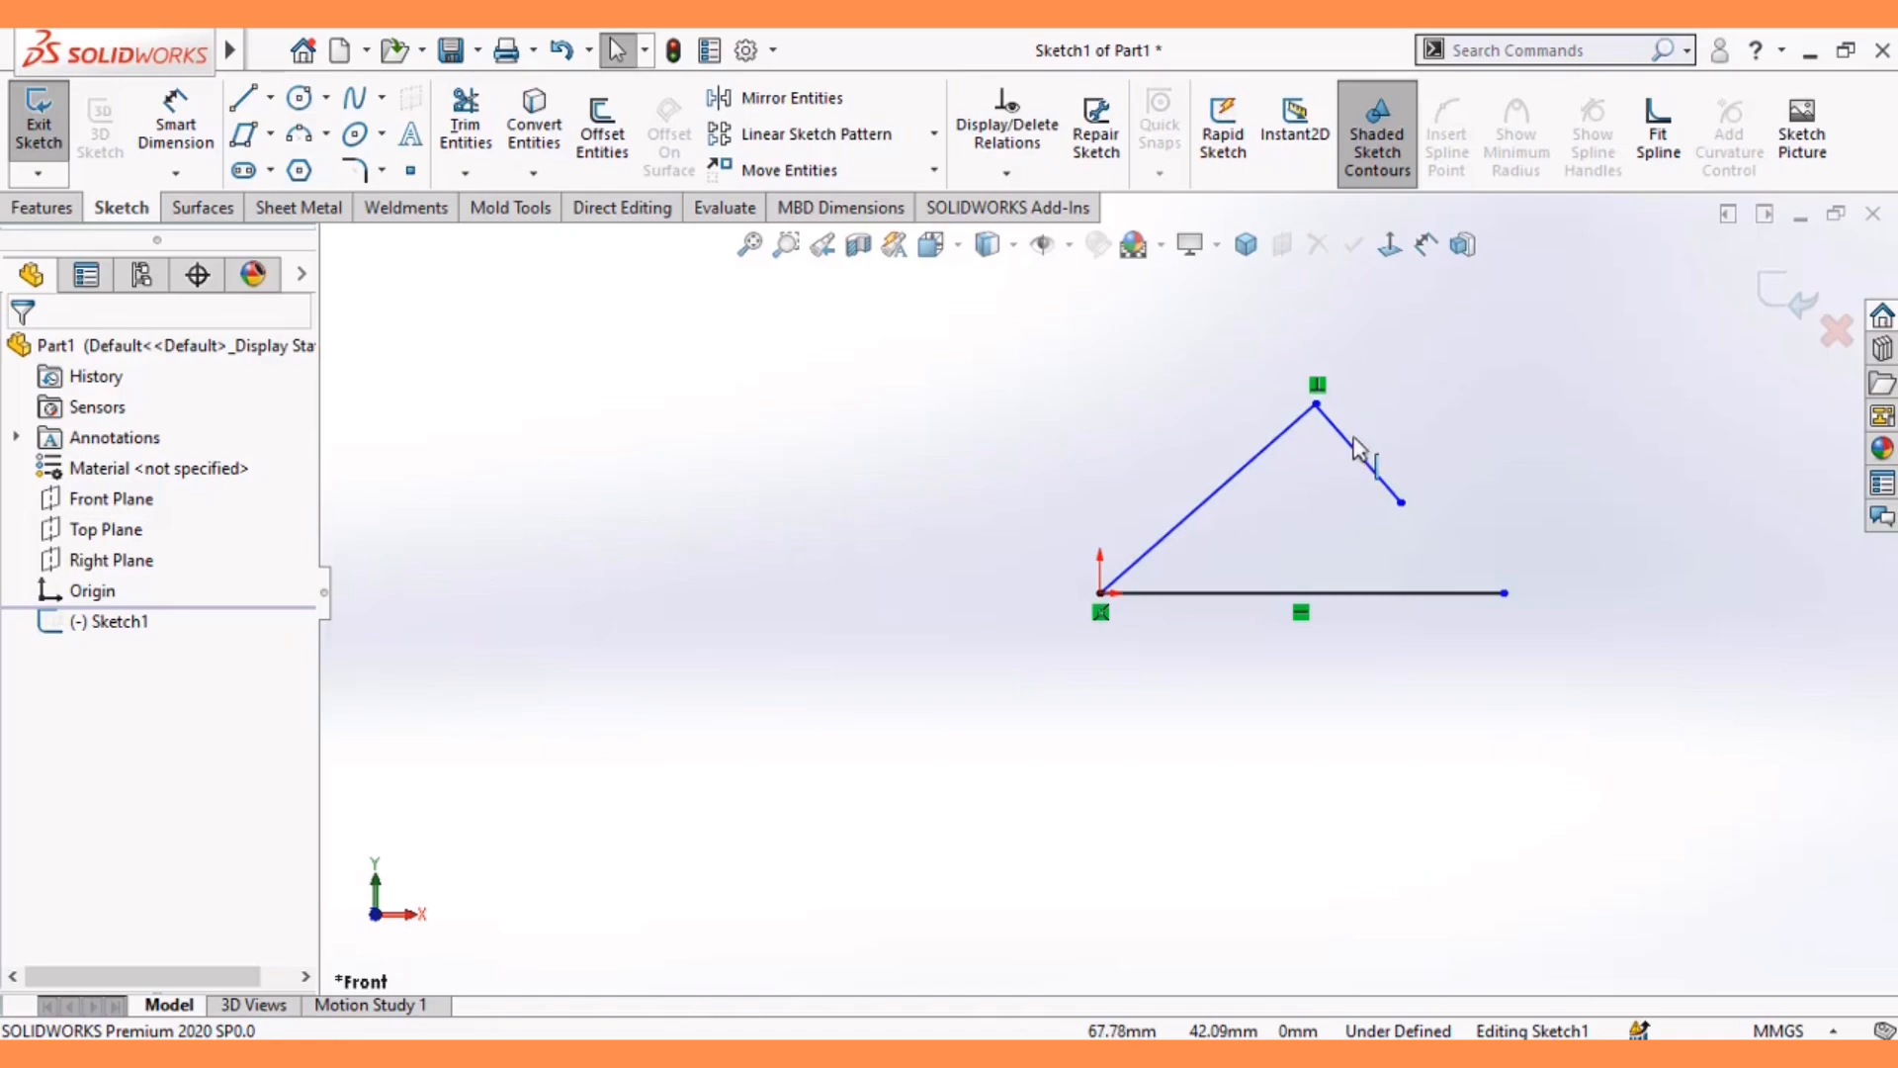
- Add a Vertical relation to the inclined line that starts at the origin
click(1285, 448)
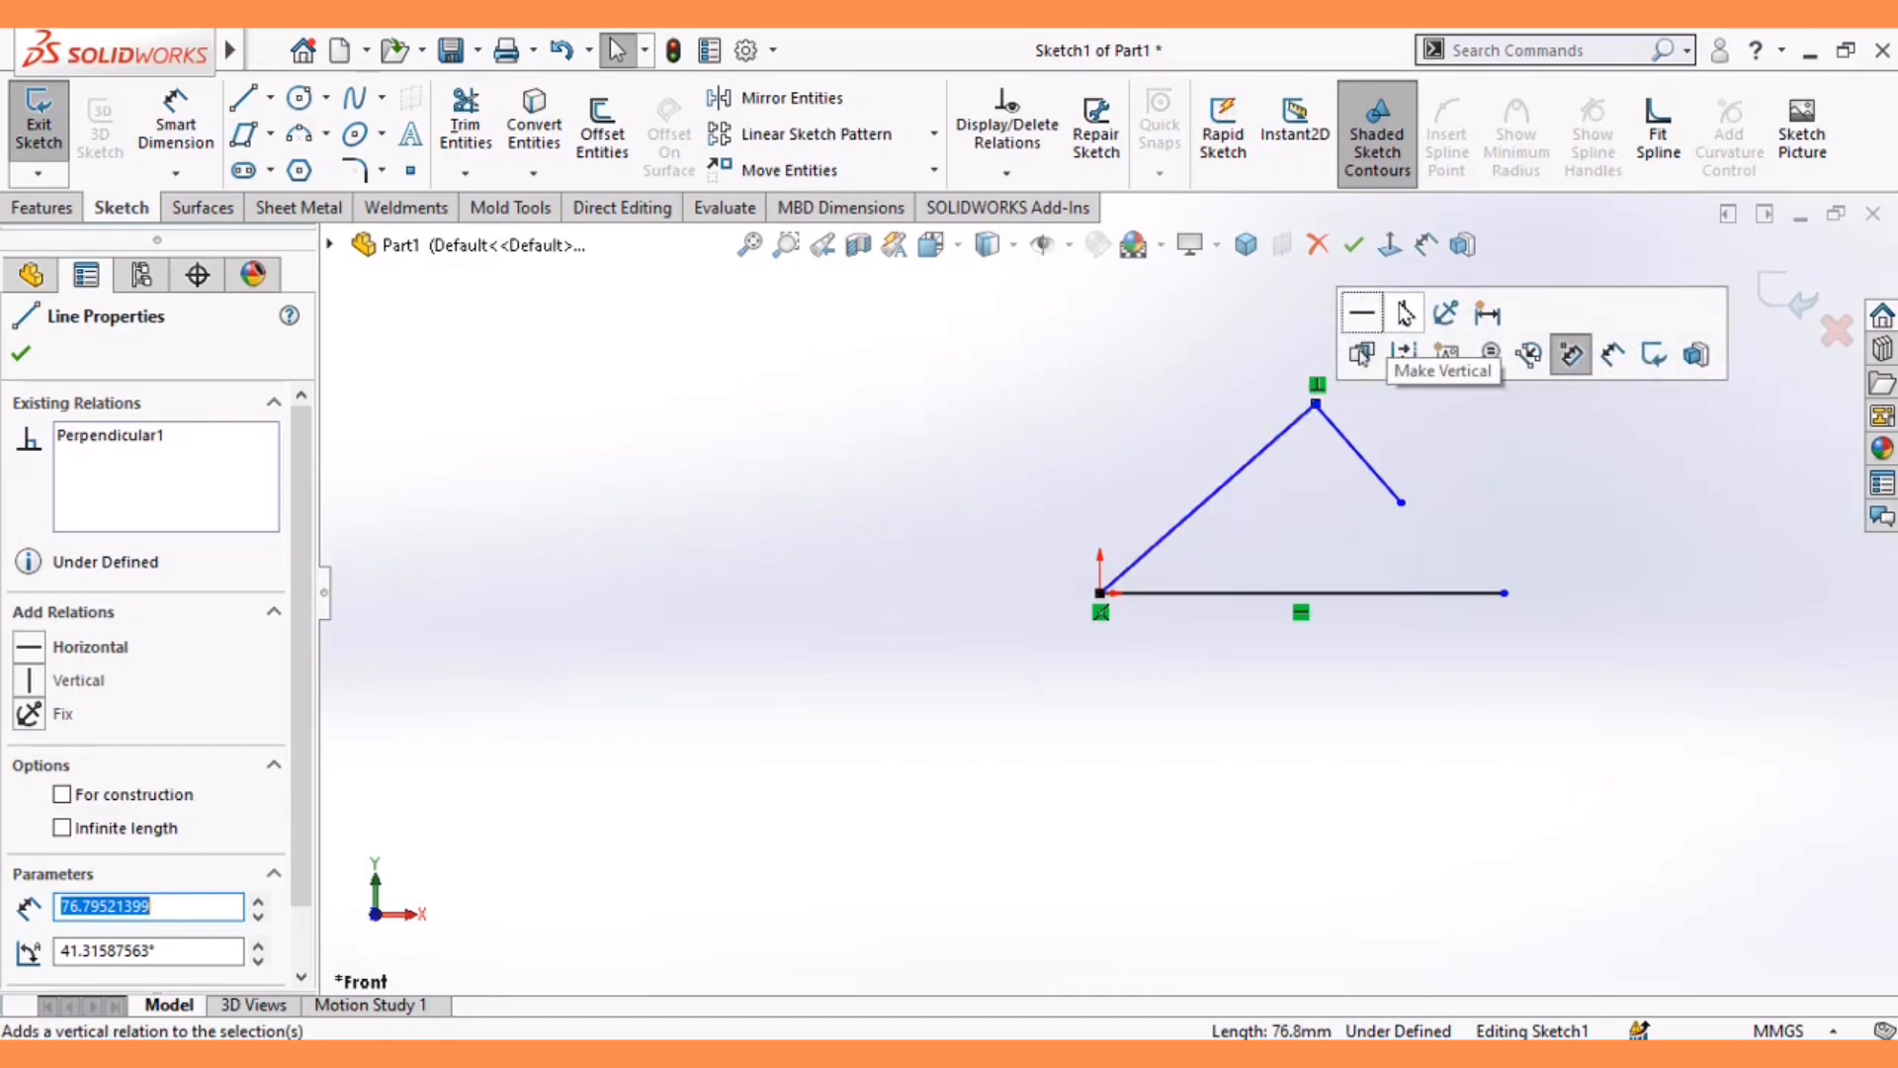
click(1362, 354)
click(1257, 469)
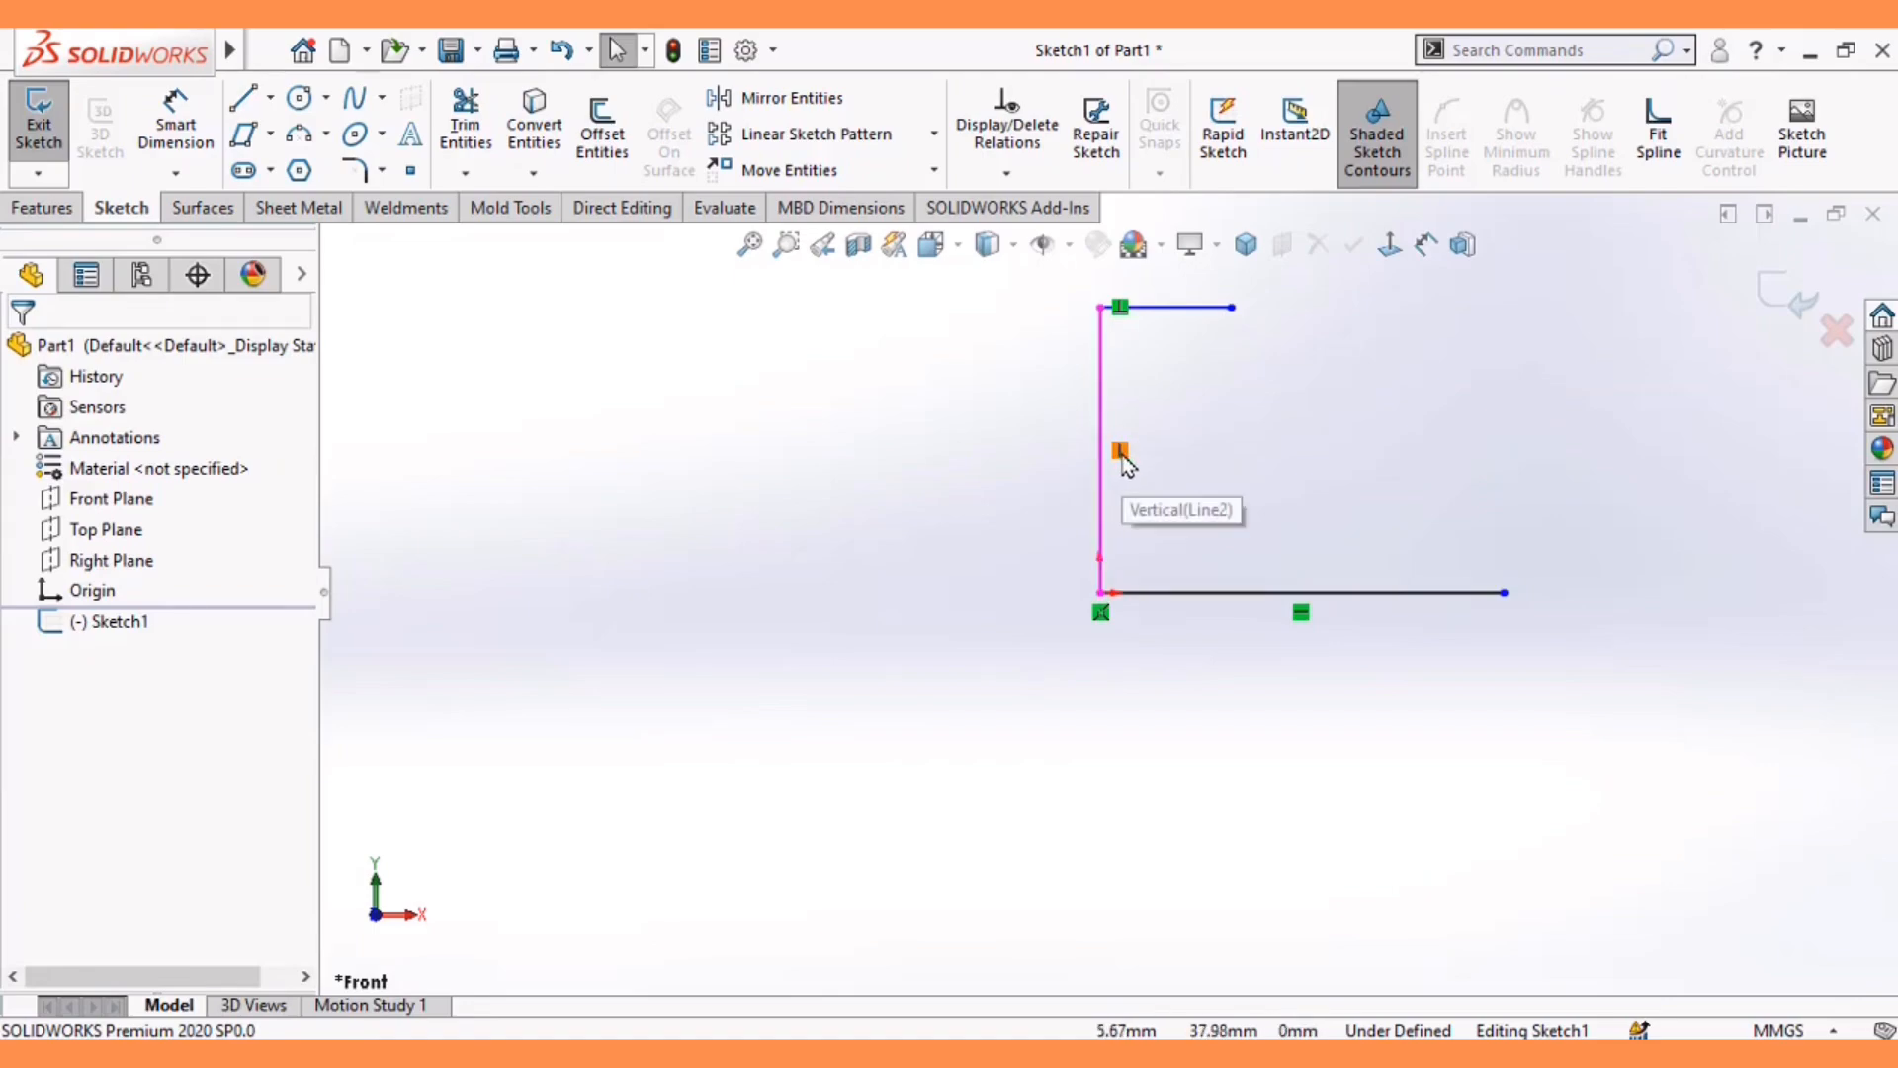
scroll(1144, 495, up, 1)
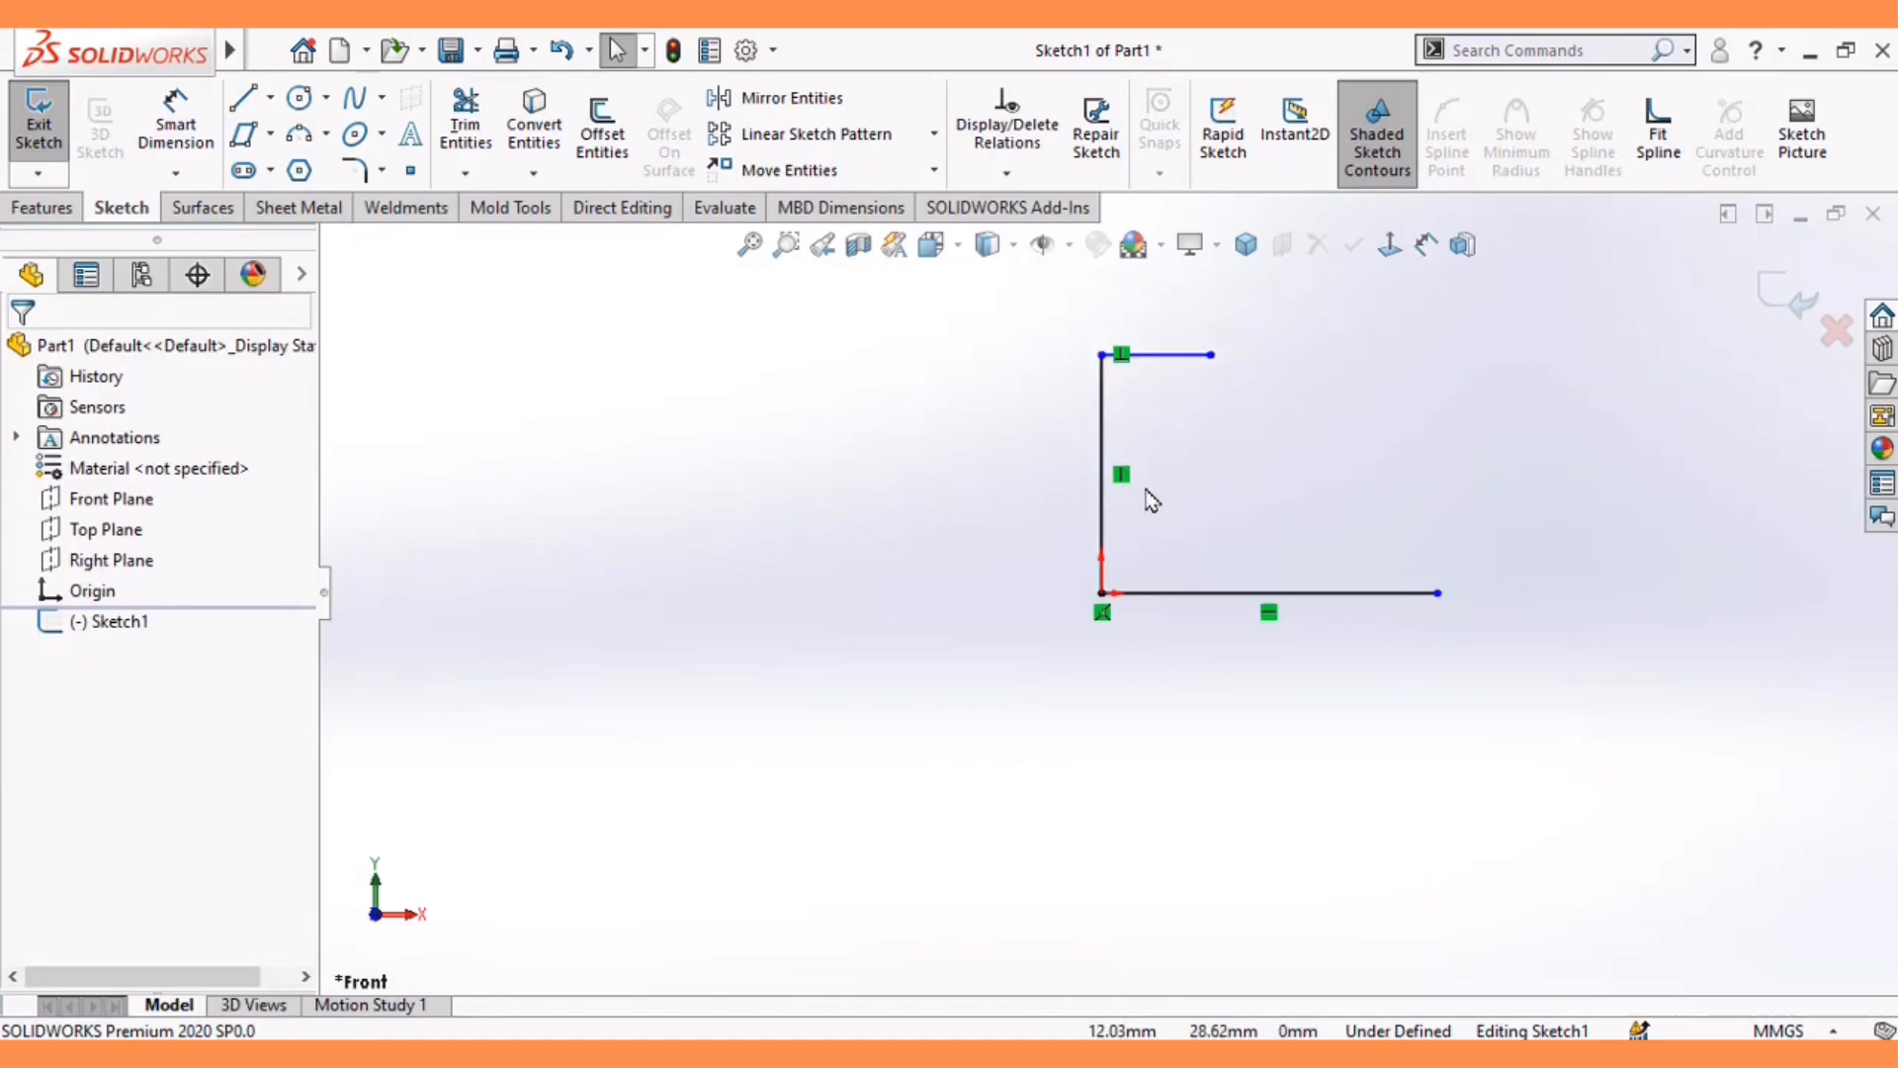
ctrl+middle_drag(1147, 309, 1140, 367)
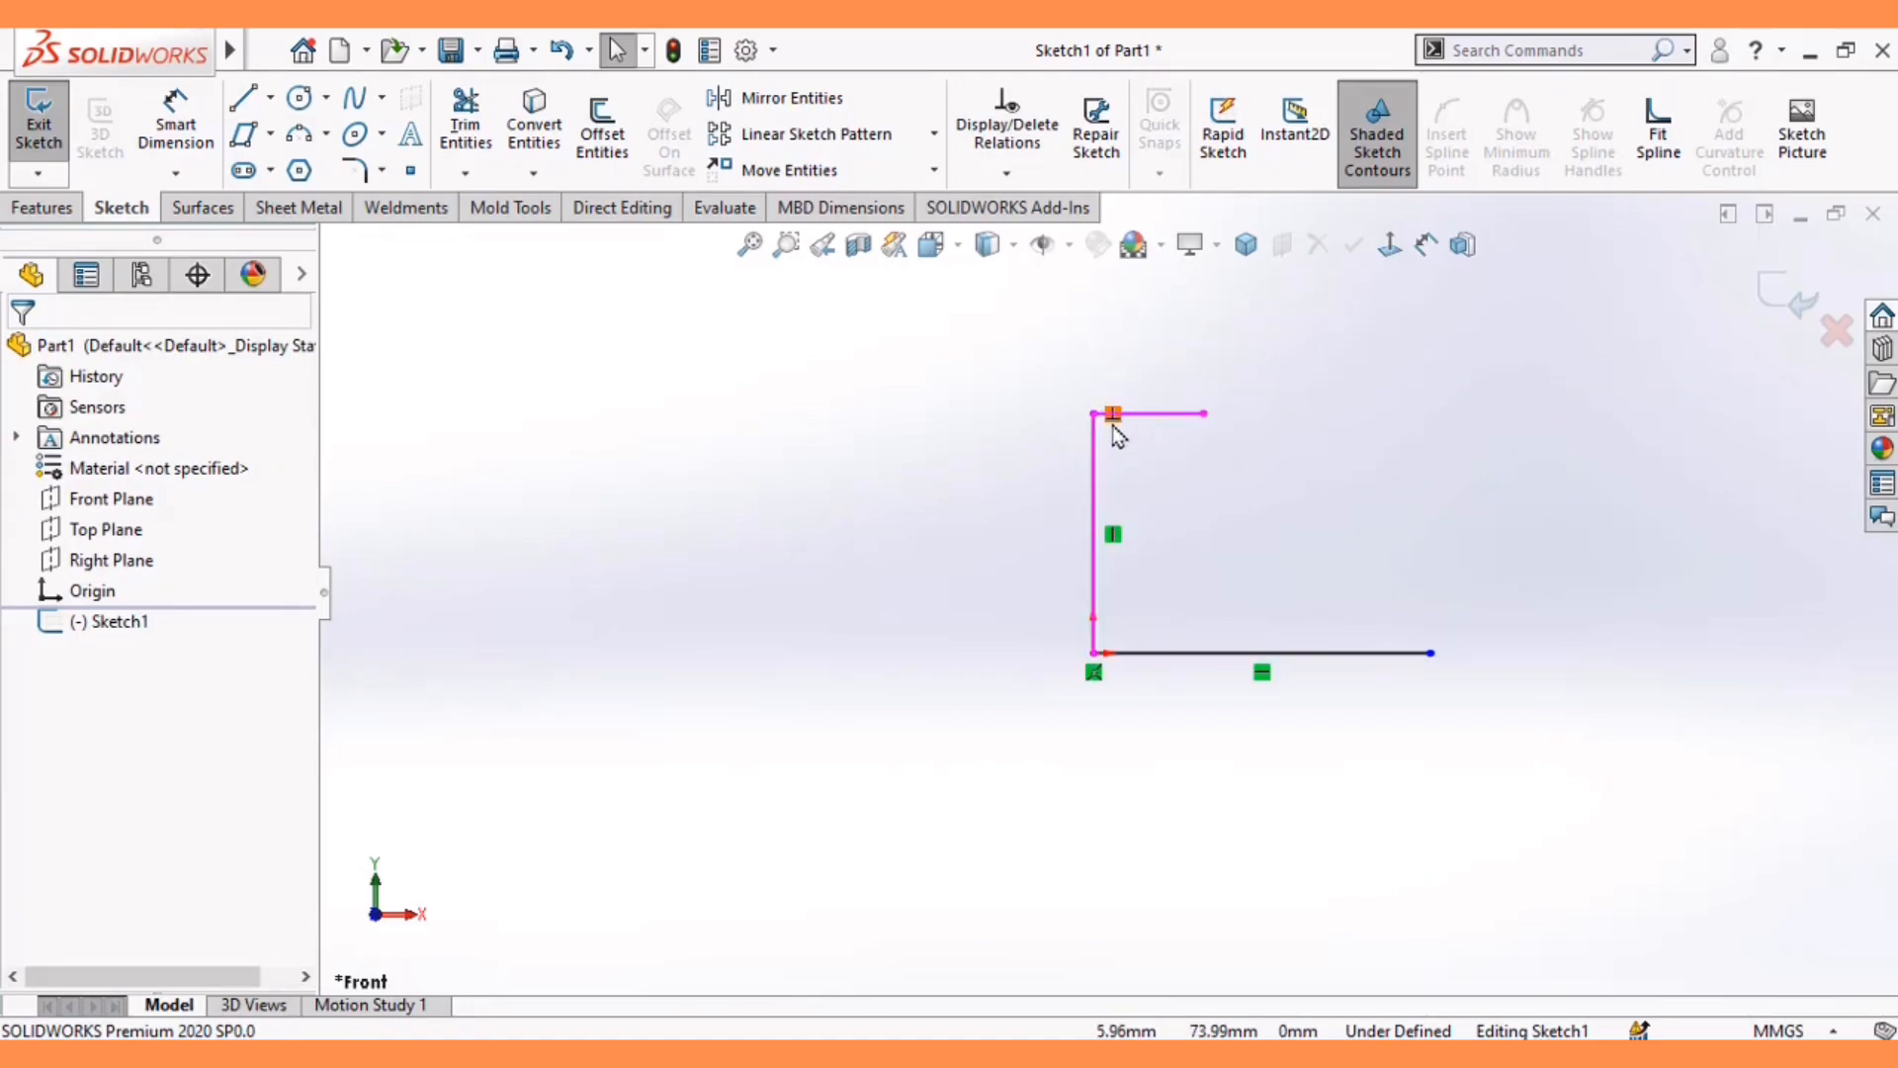
scroll(1117, 435, down, 1)
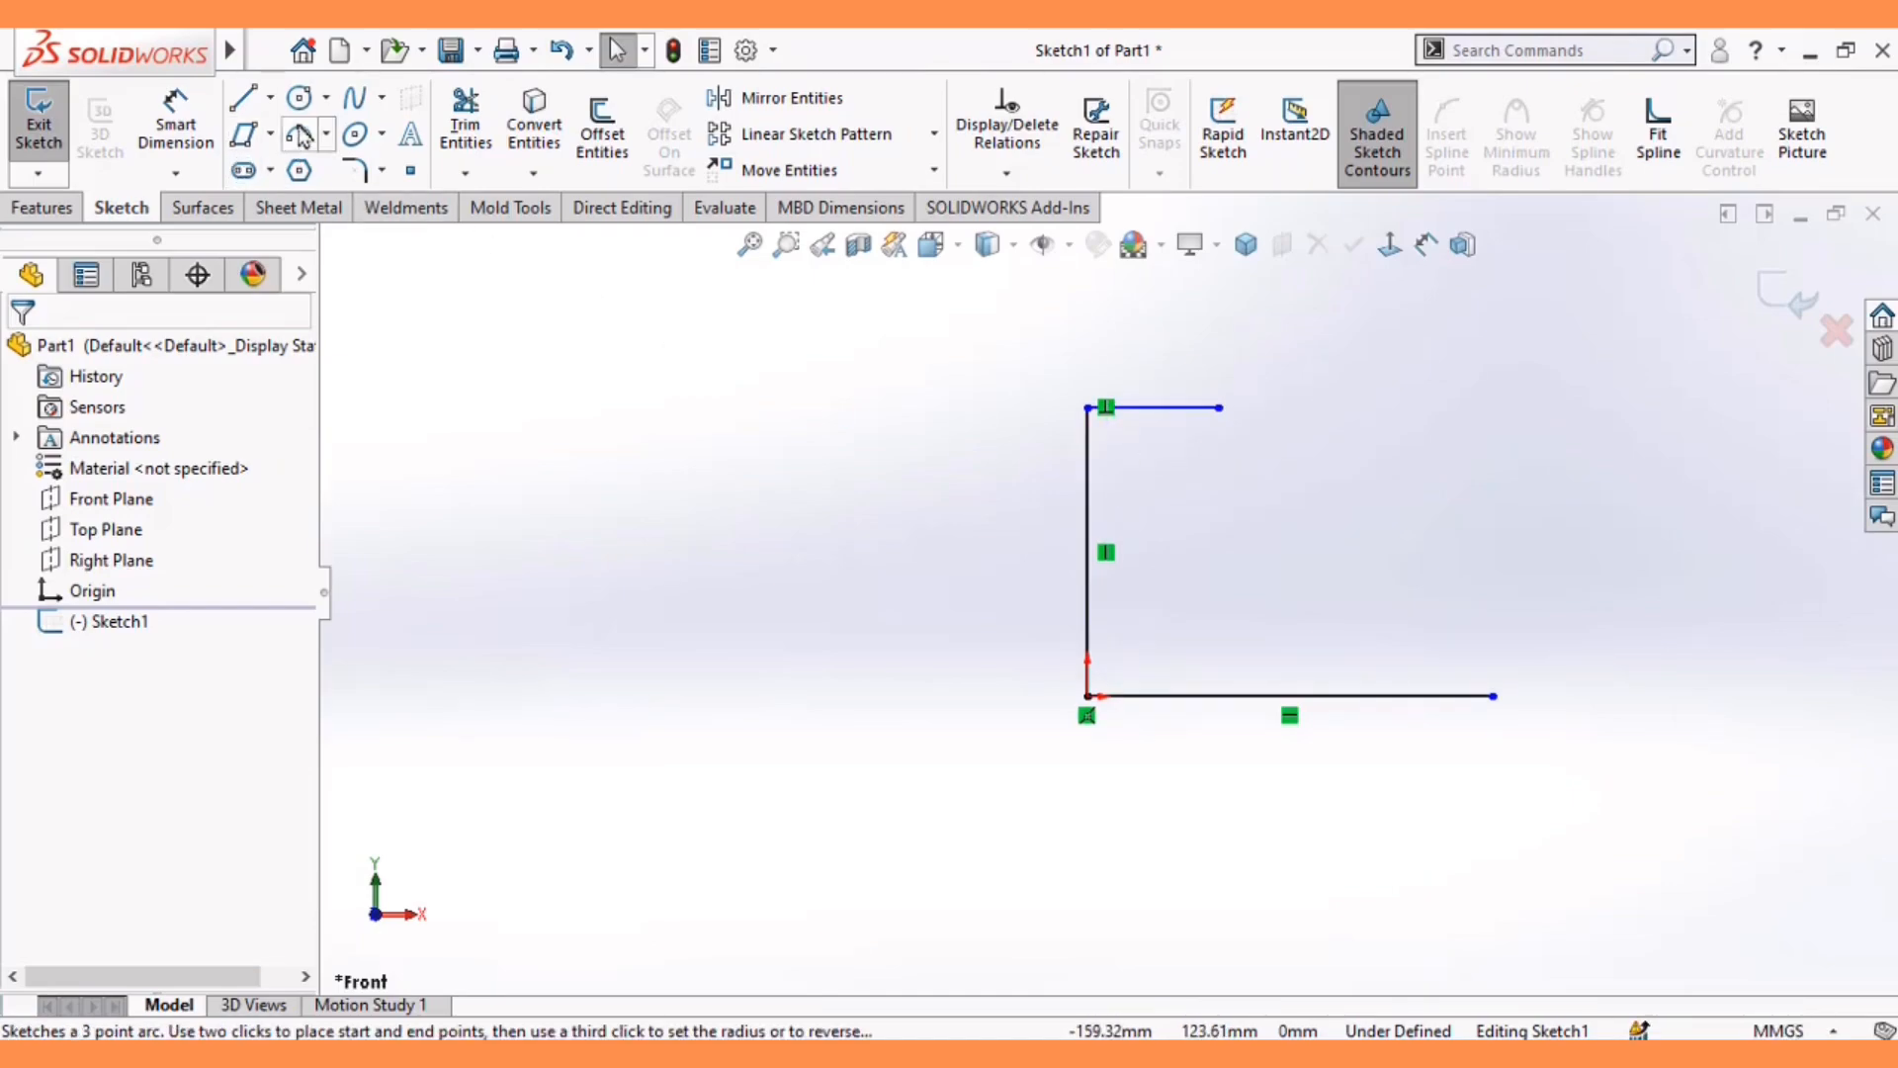
- Draw a circle with a radius of about 18.6 mm between the vertical line and the horizontal base line
click(300, 97)
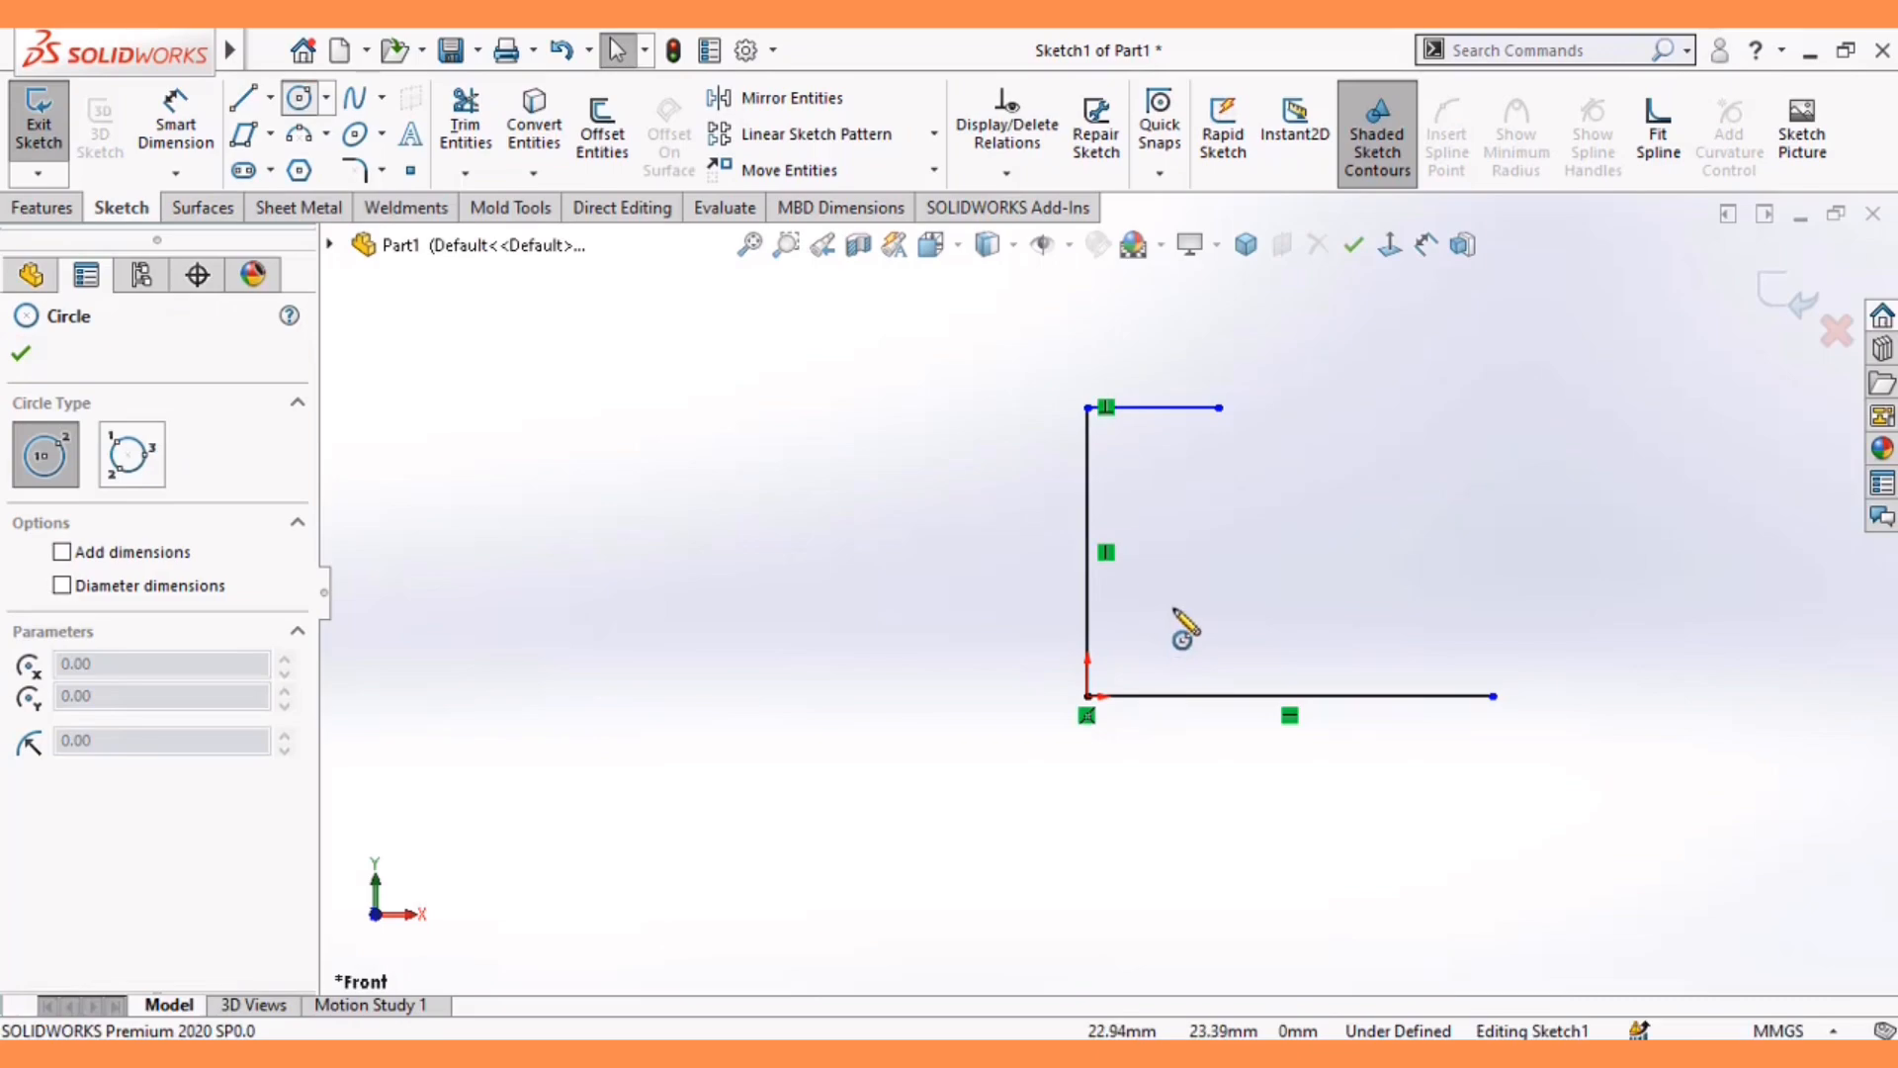
click(1196, 591)
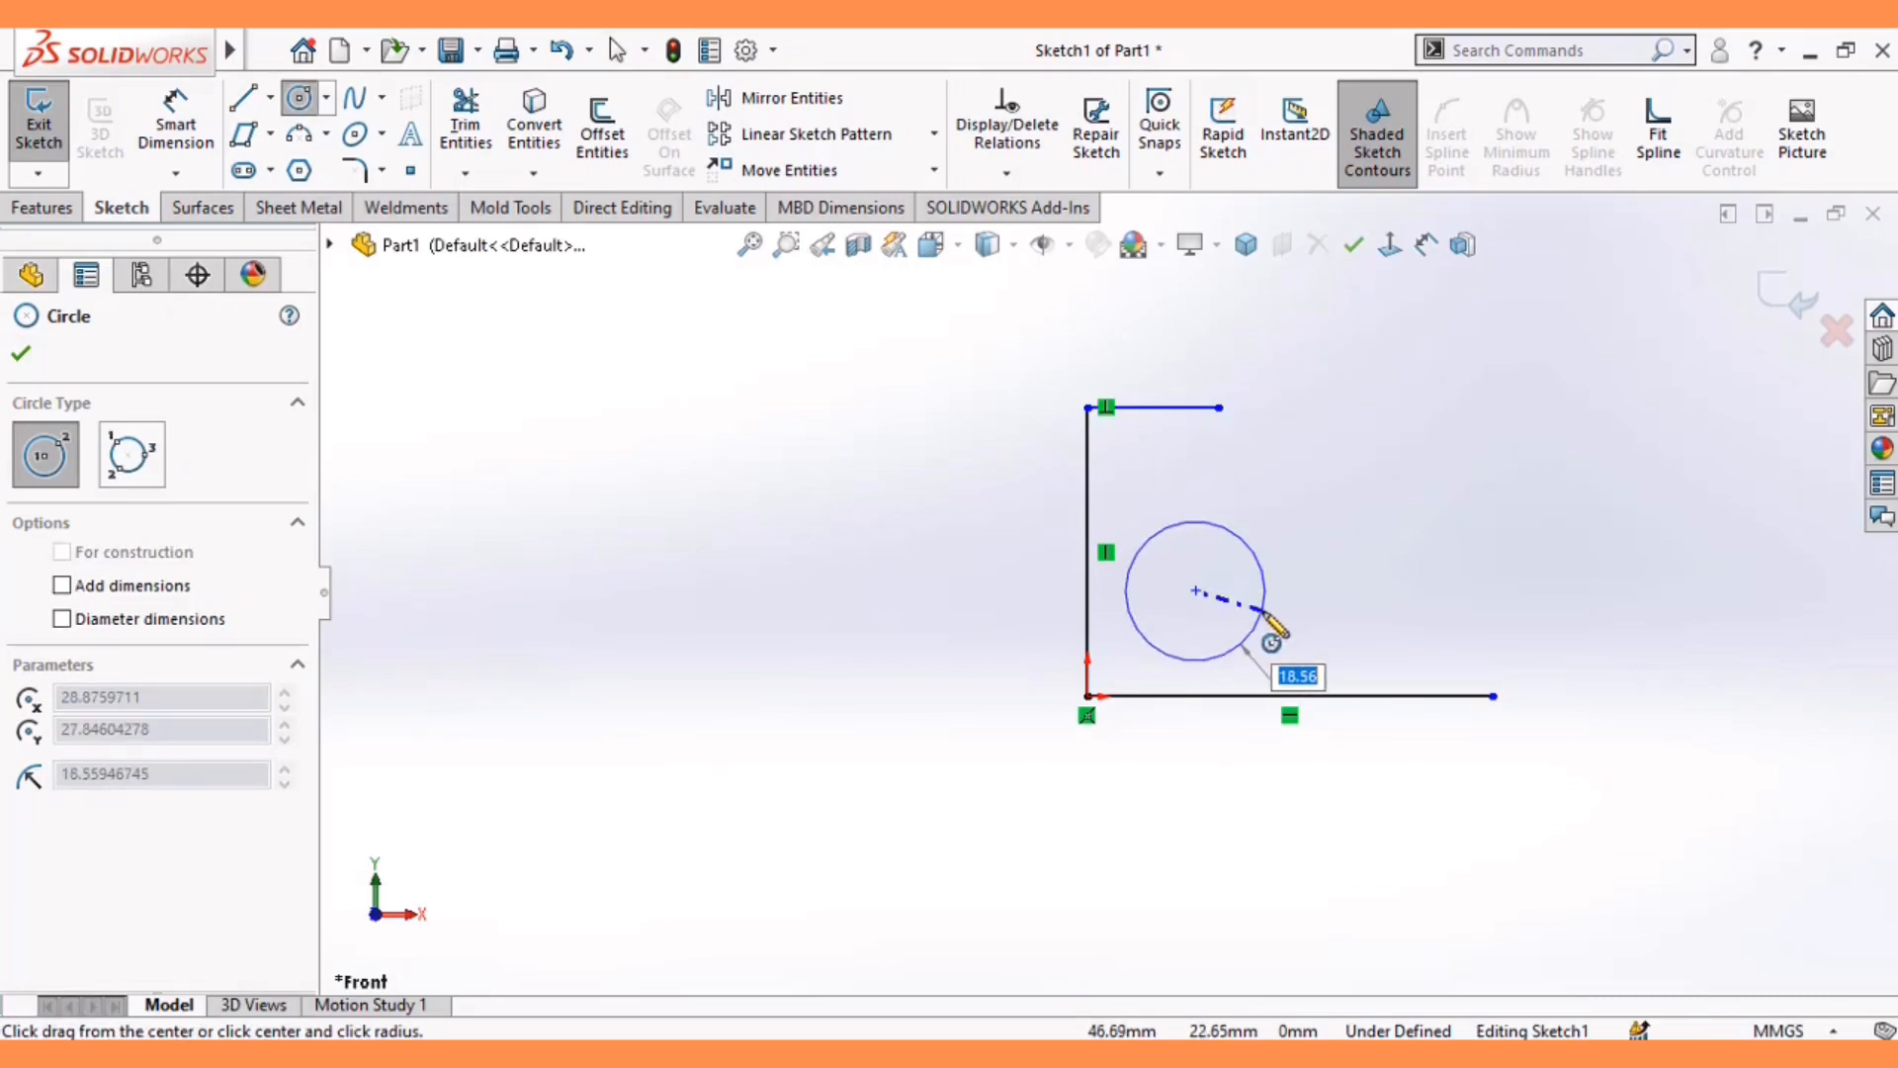
click(1262, 611)
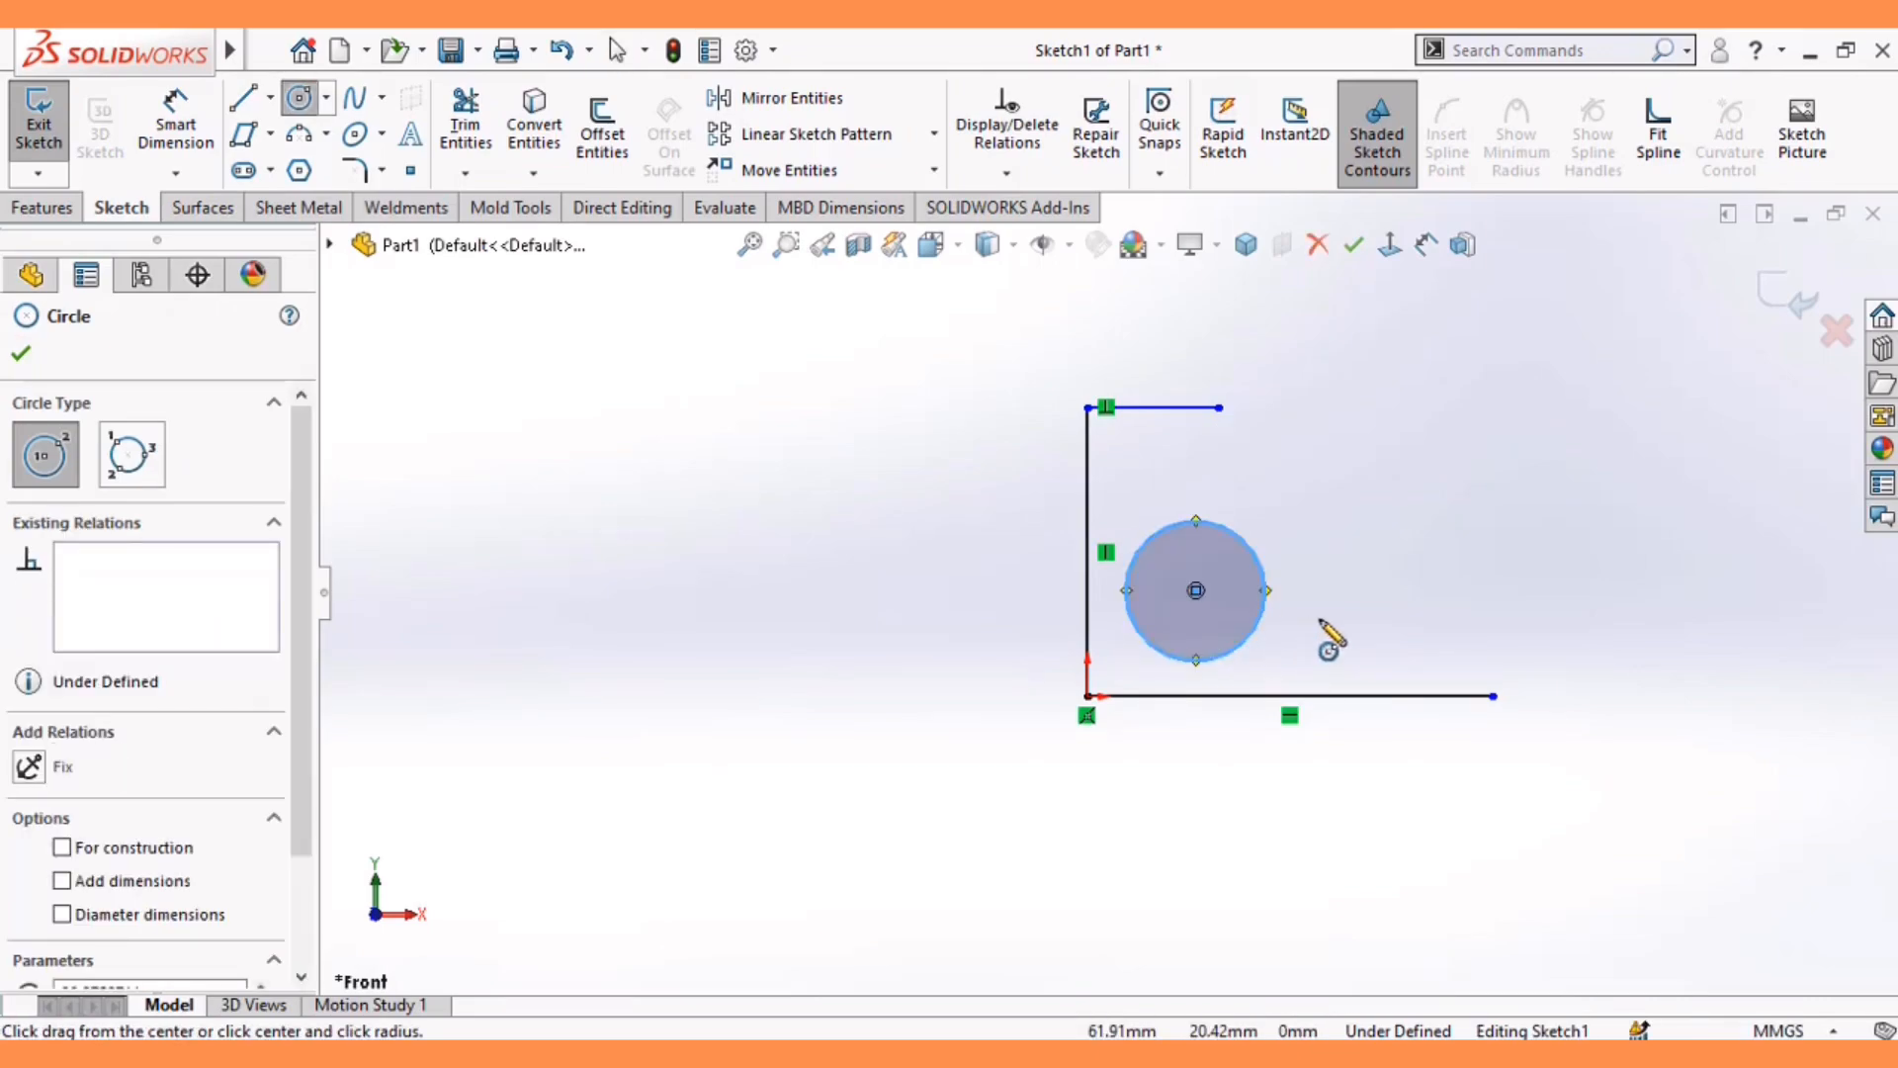
key(Escape)
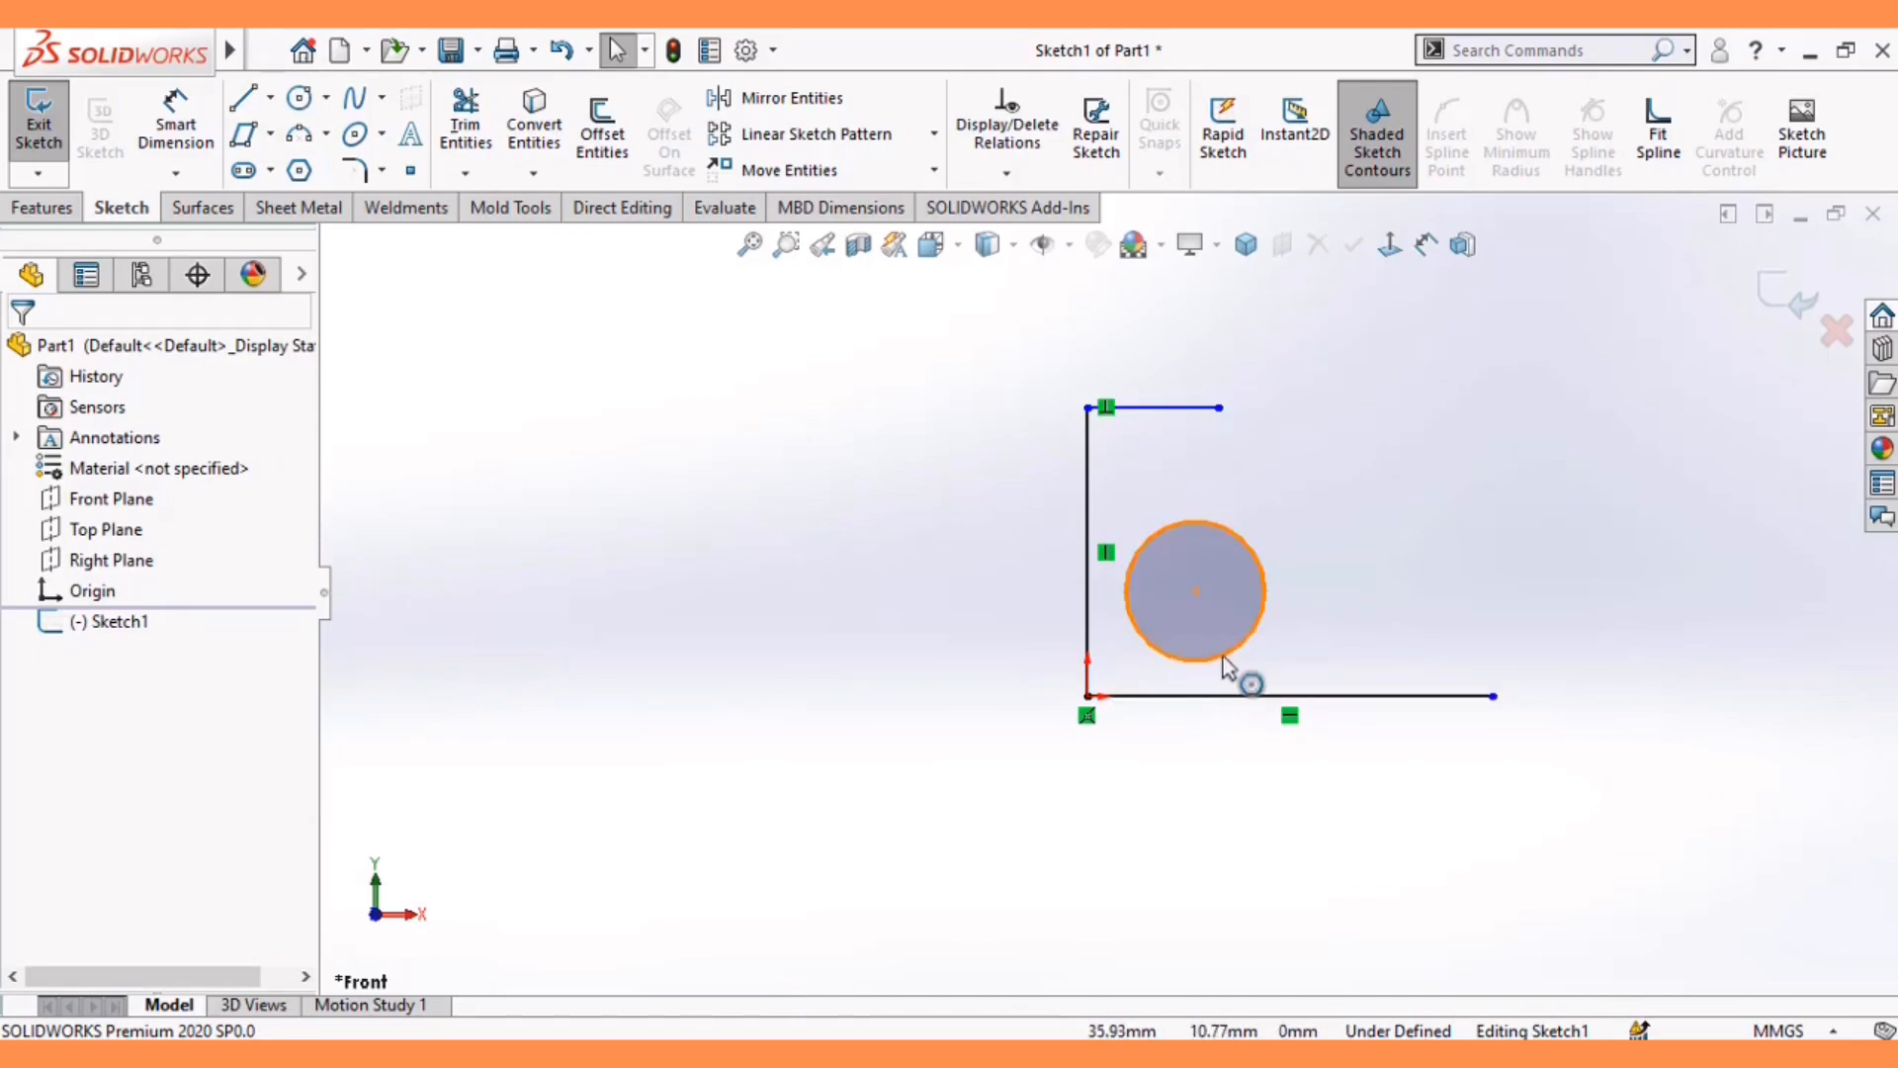
- Make the circle tangent to the horizontal base line
click(1226, 668)
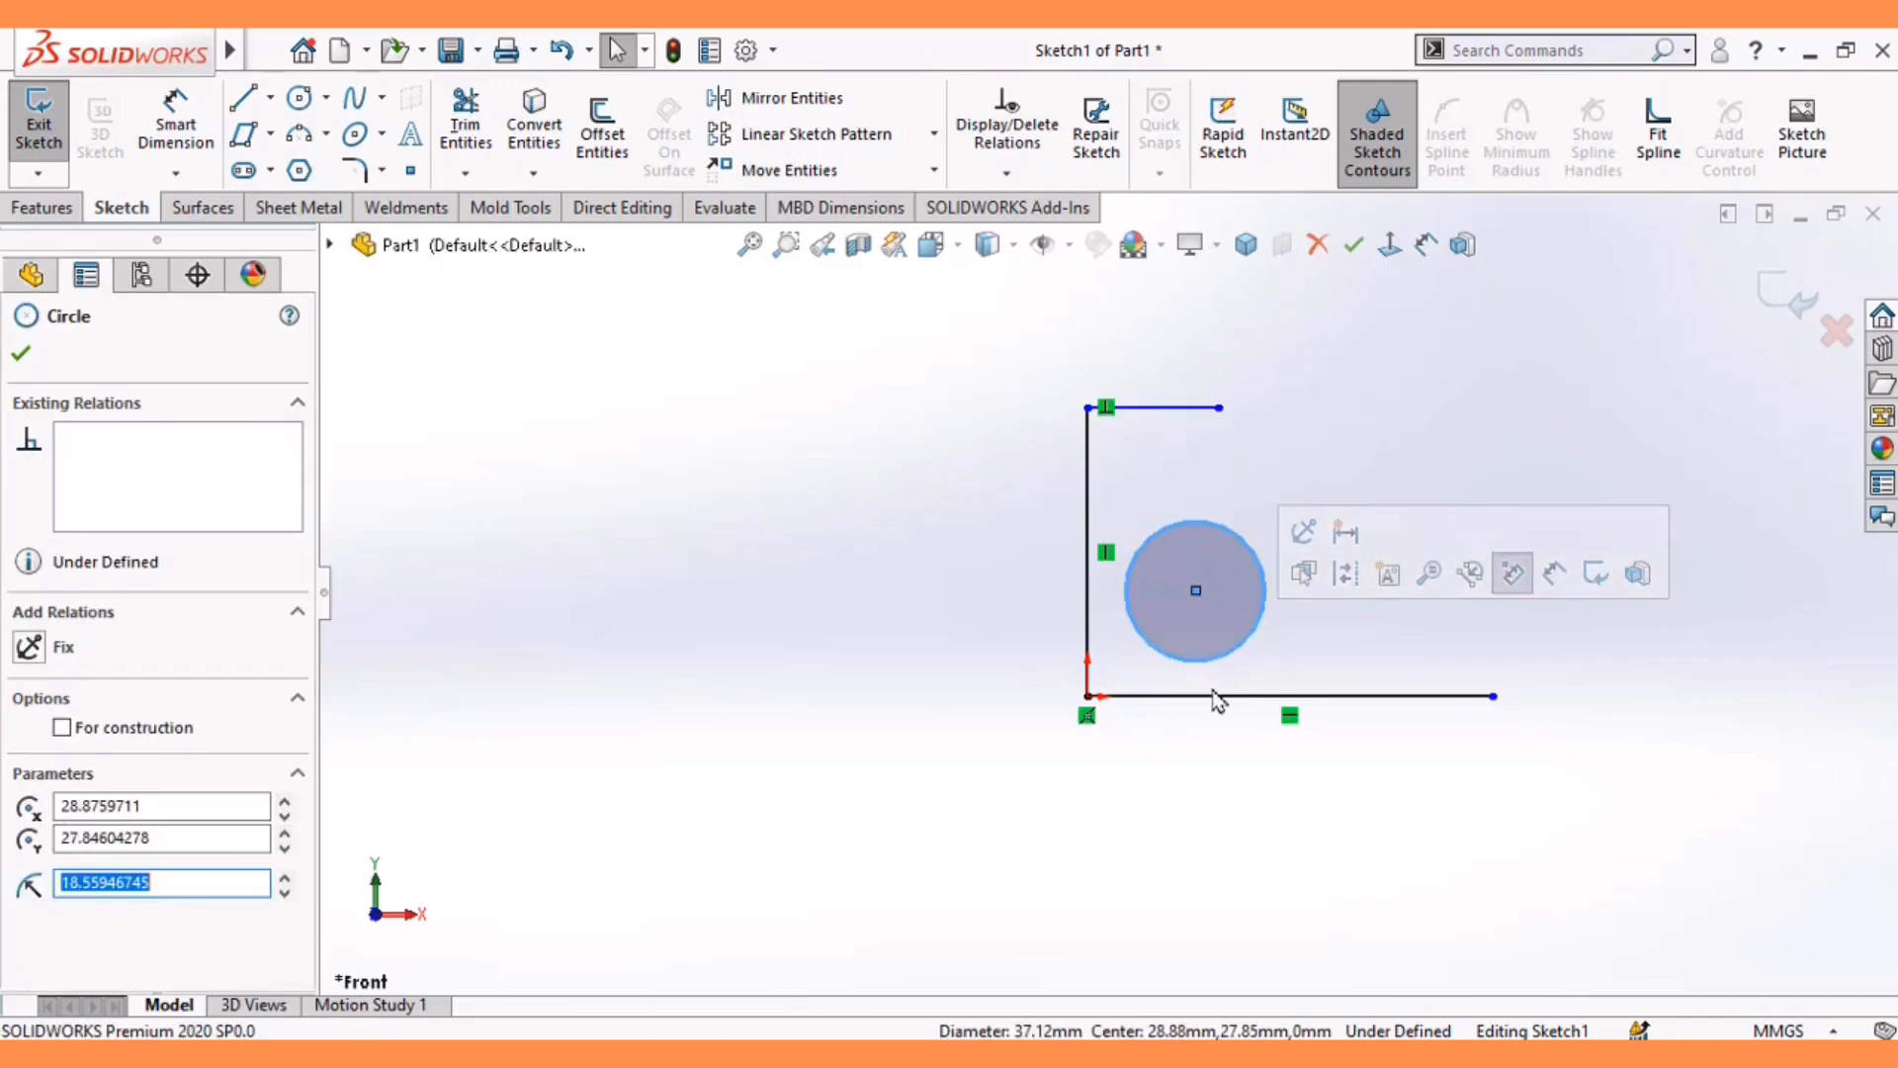
ctrl+click(1215, 698)
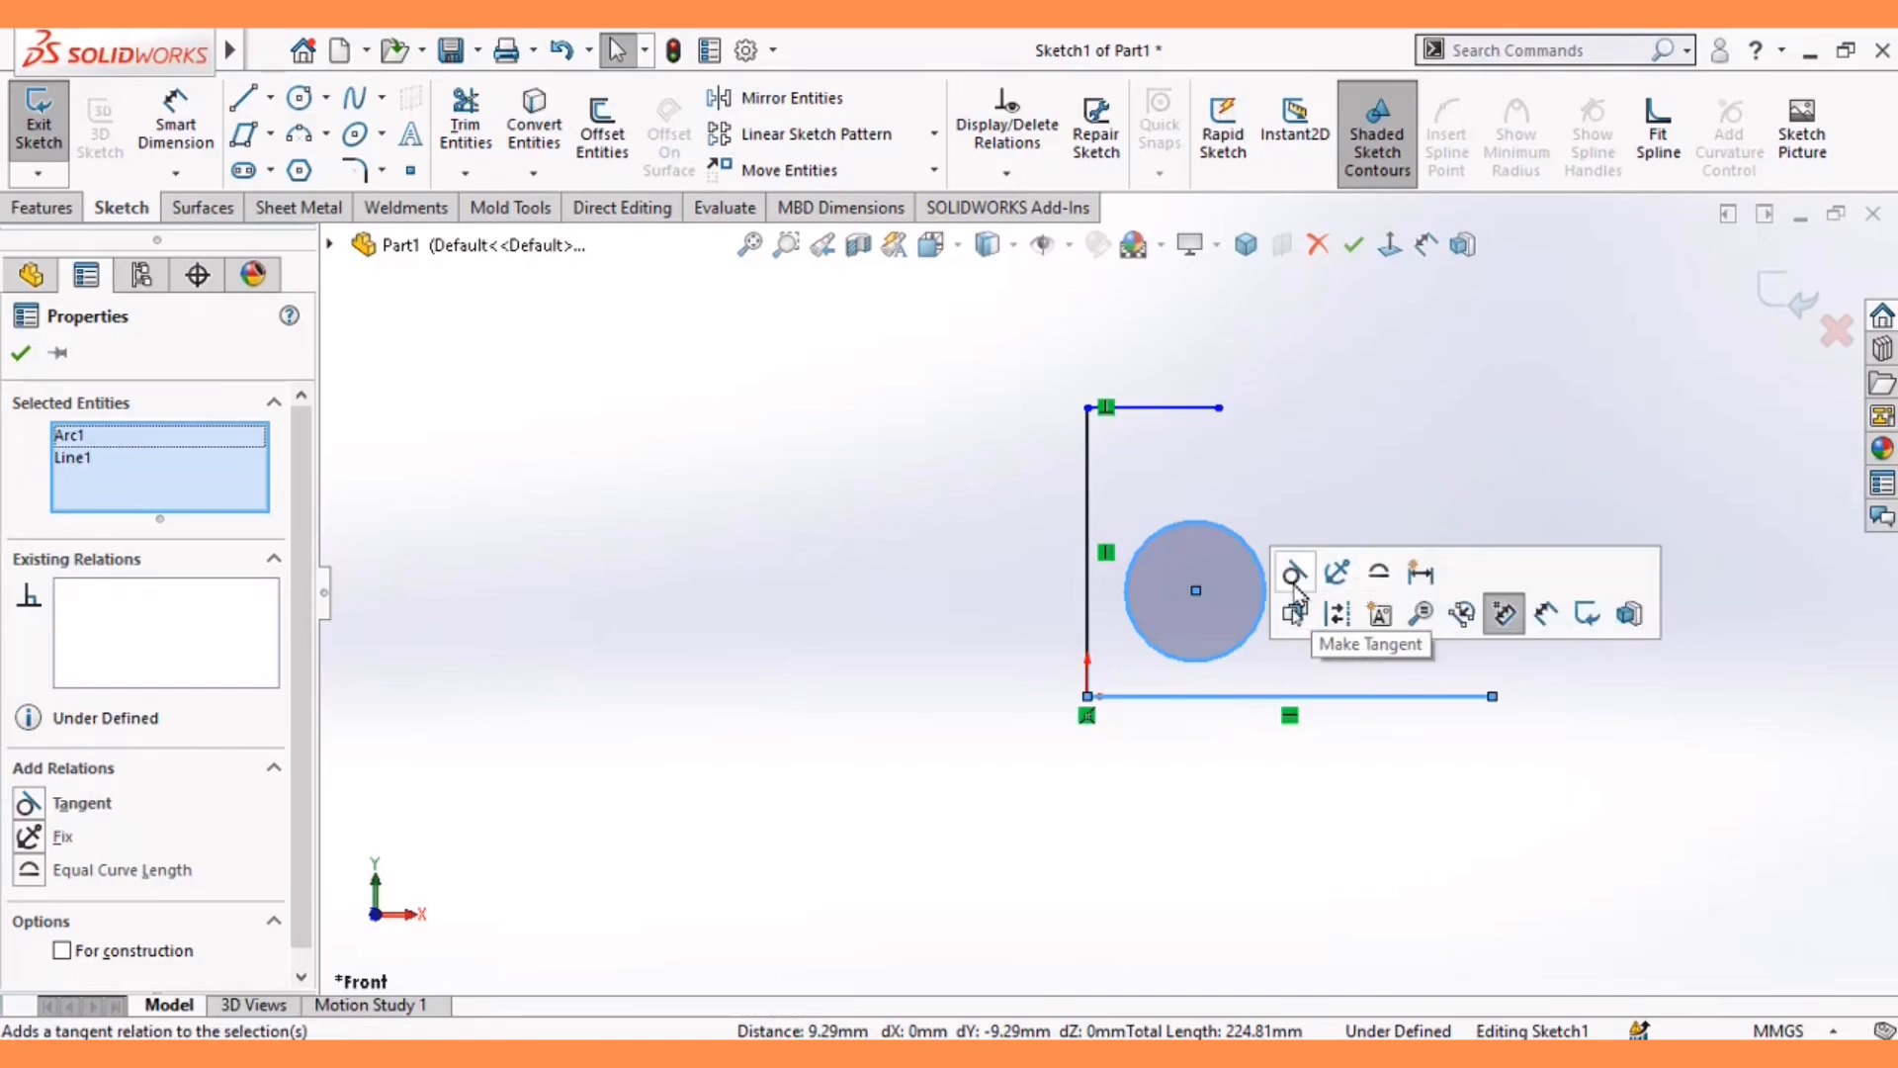
click(1295, 575)
click(1235, 783)
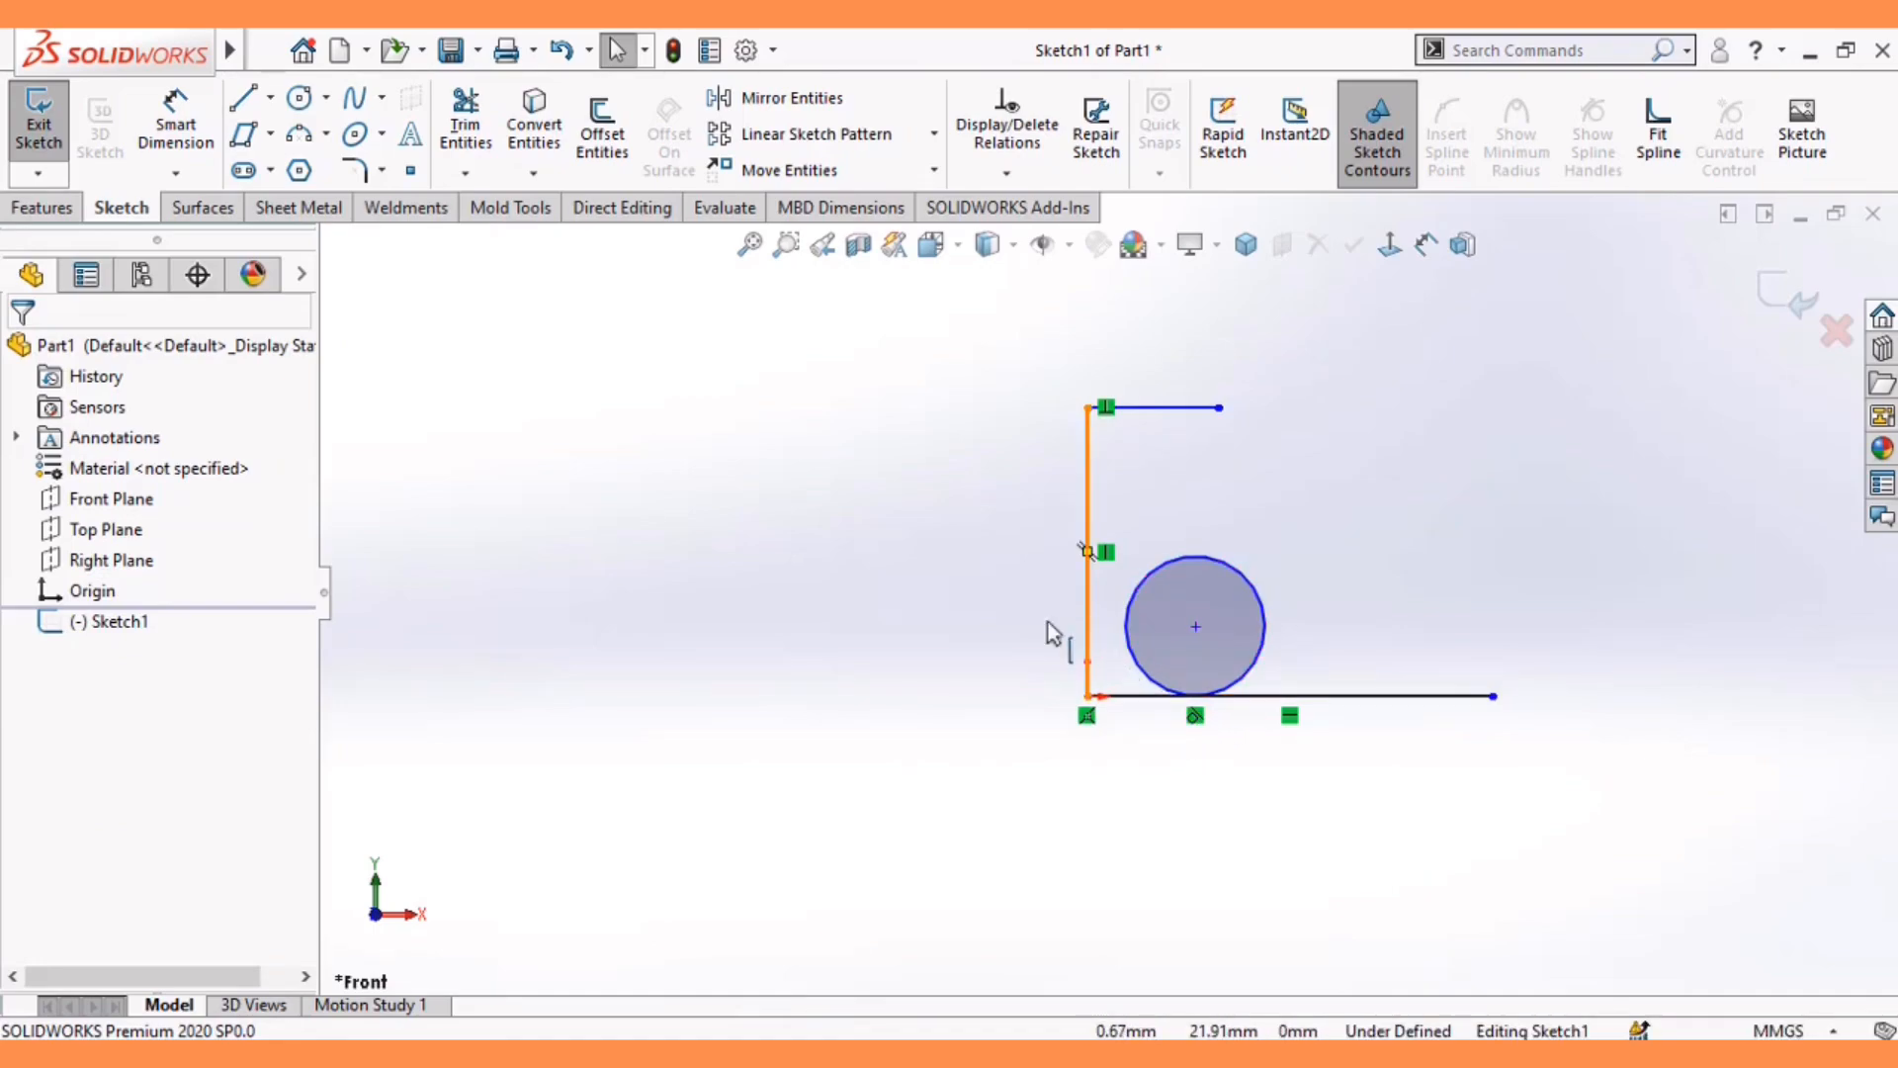
- Draw a horizontal straight slot about 12.6 mm wide, clear of the vertical line on the side away from the circle
click(245, 170)
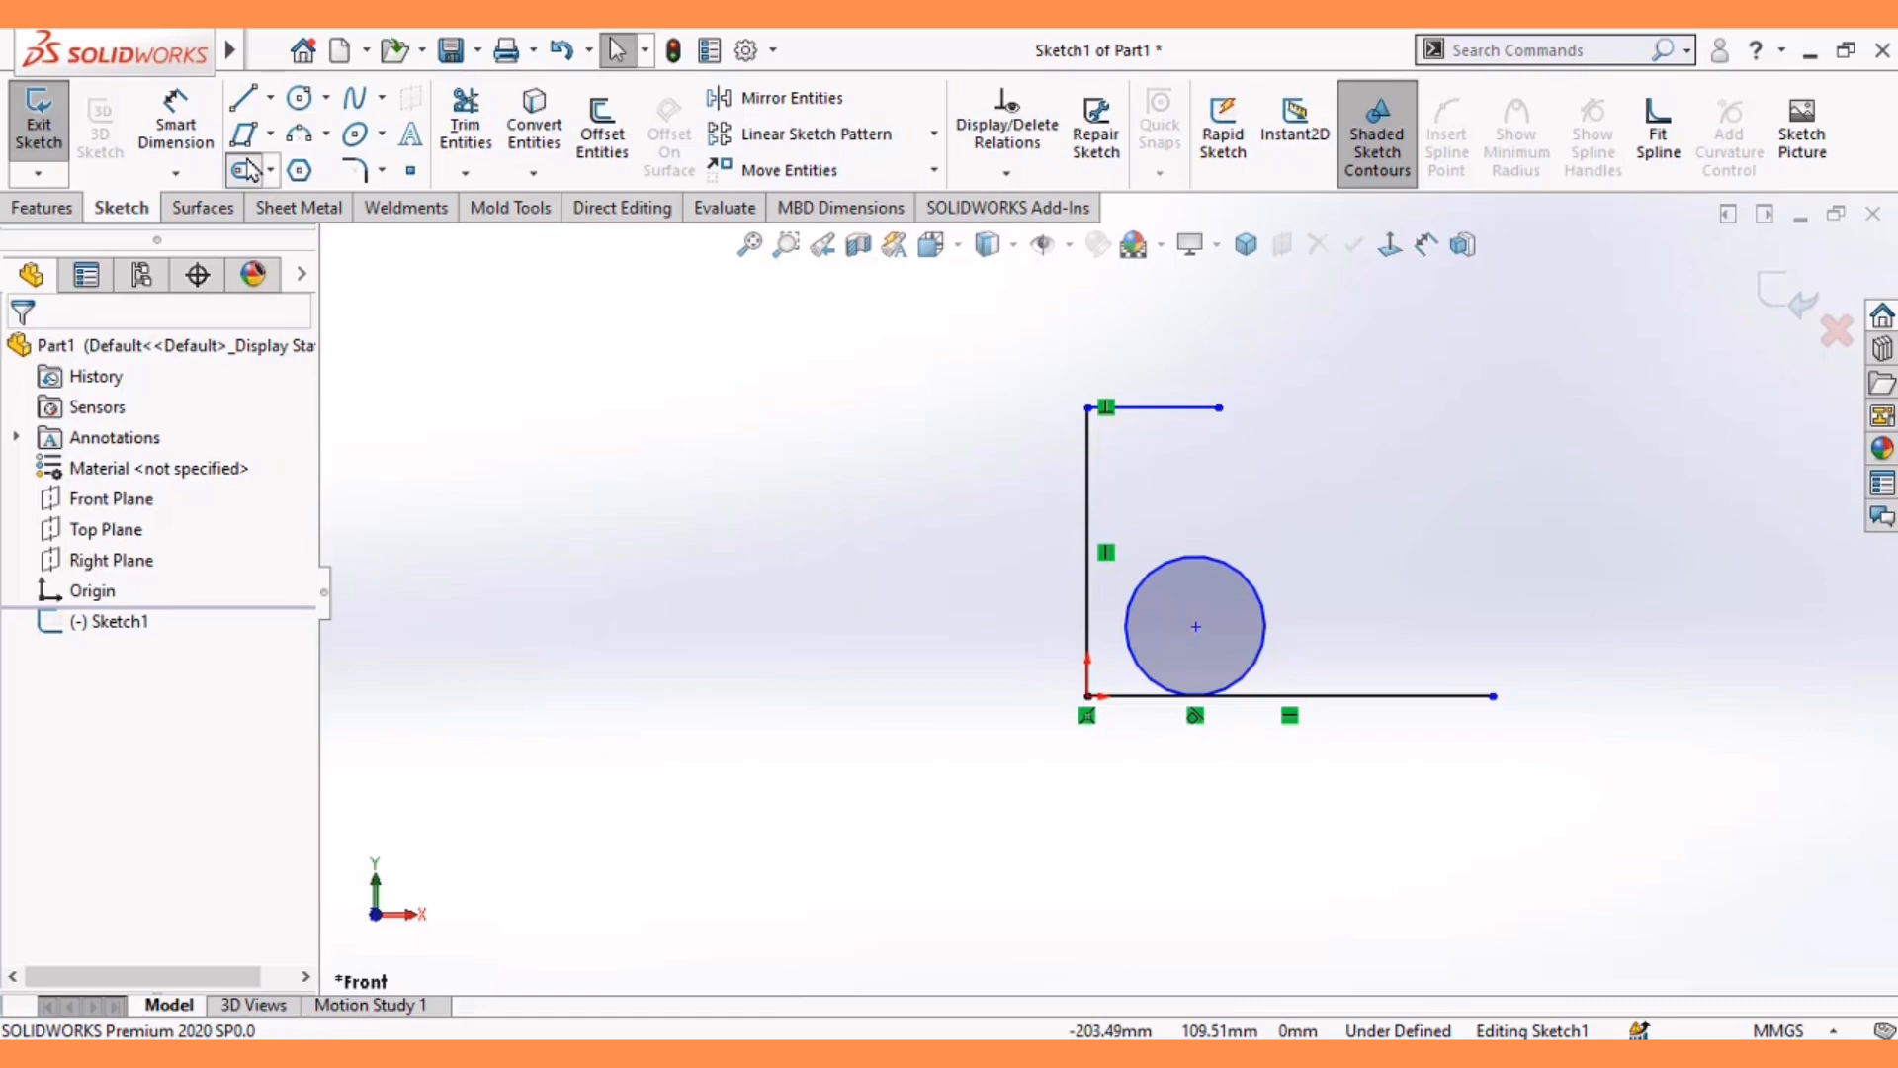
click(571, 598)
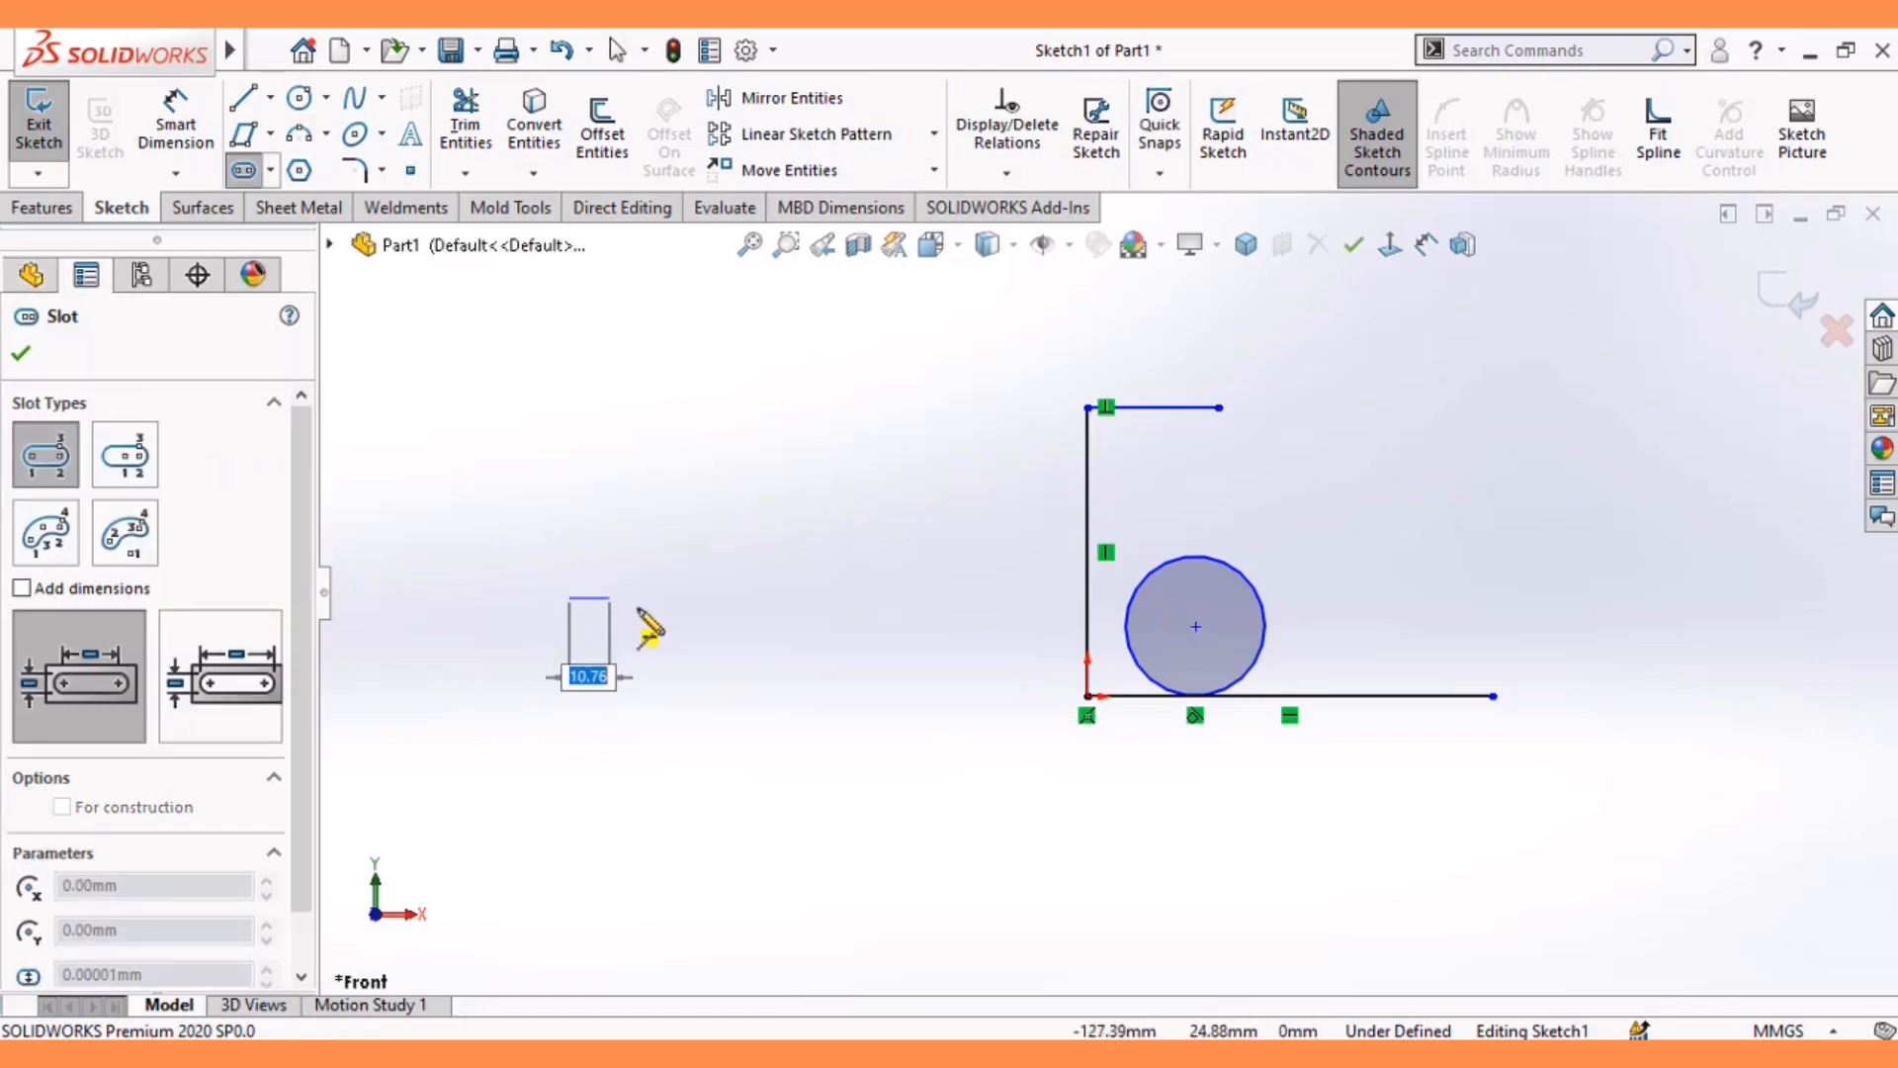
click(809, 597)
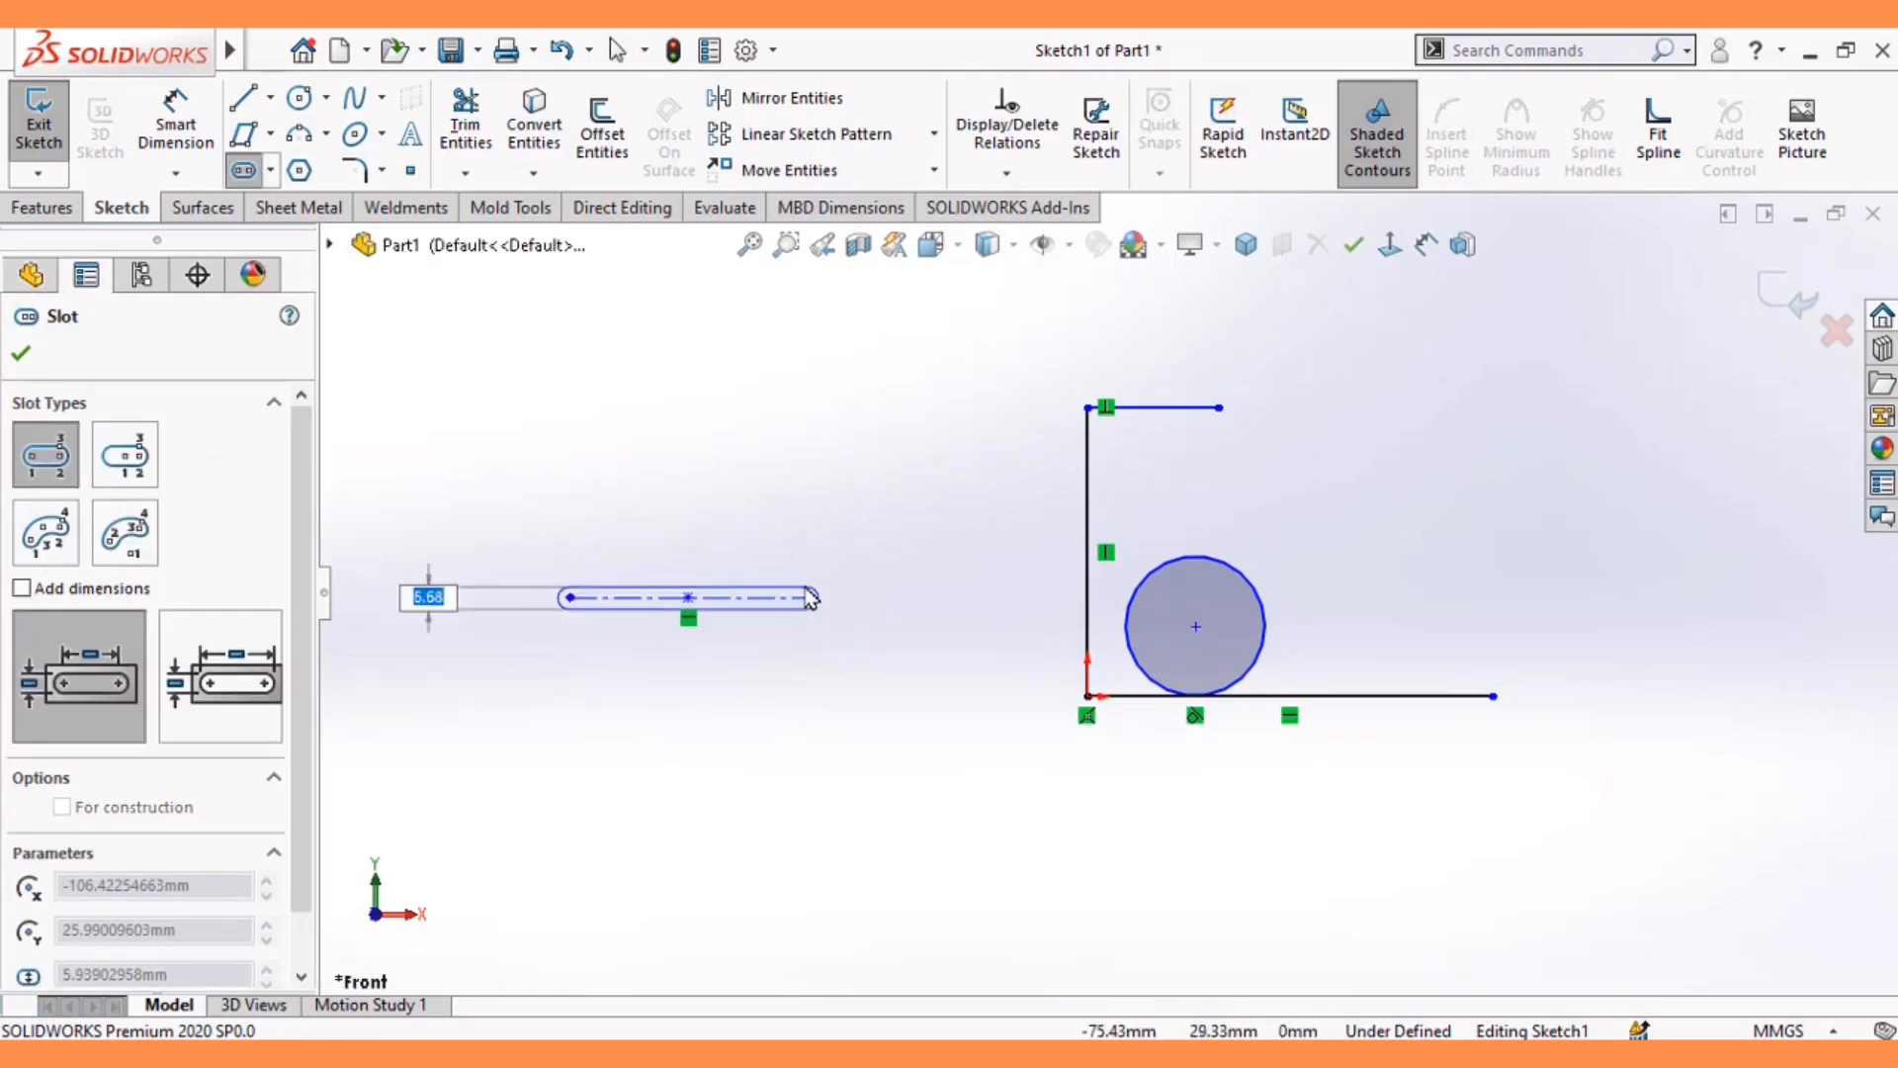
click(675, 623)
scroll(662, 678, down, 3)
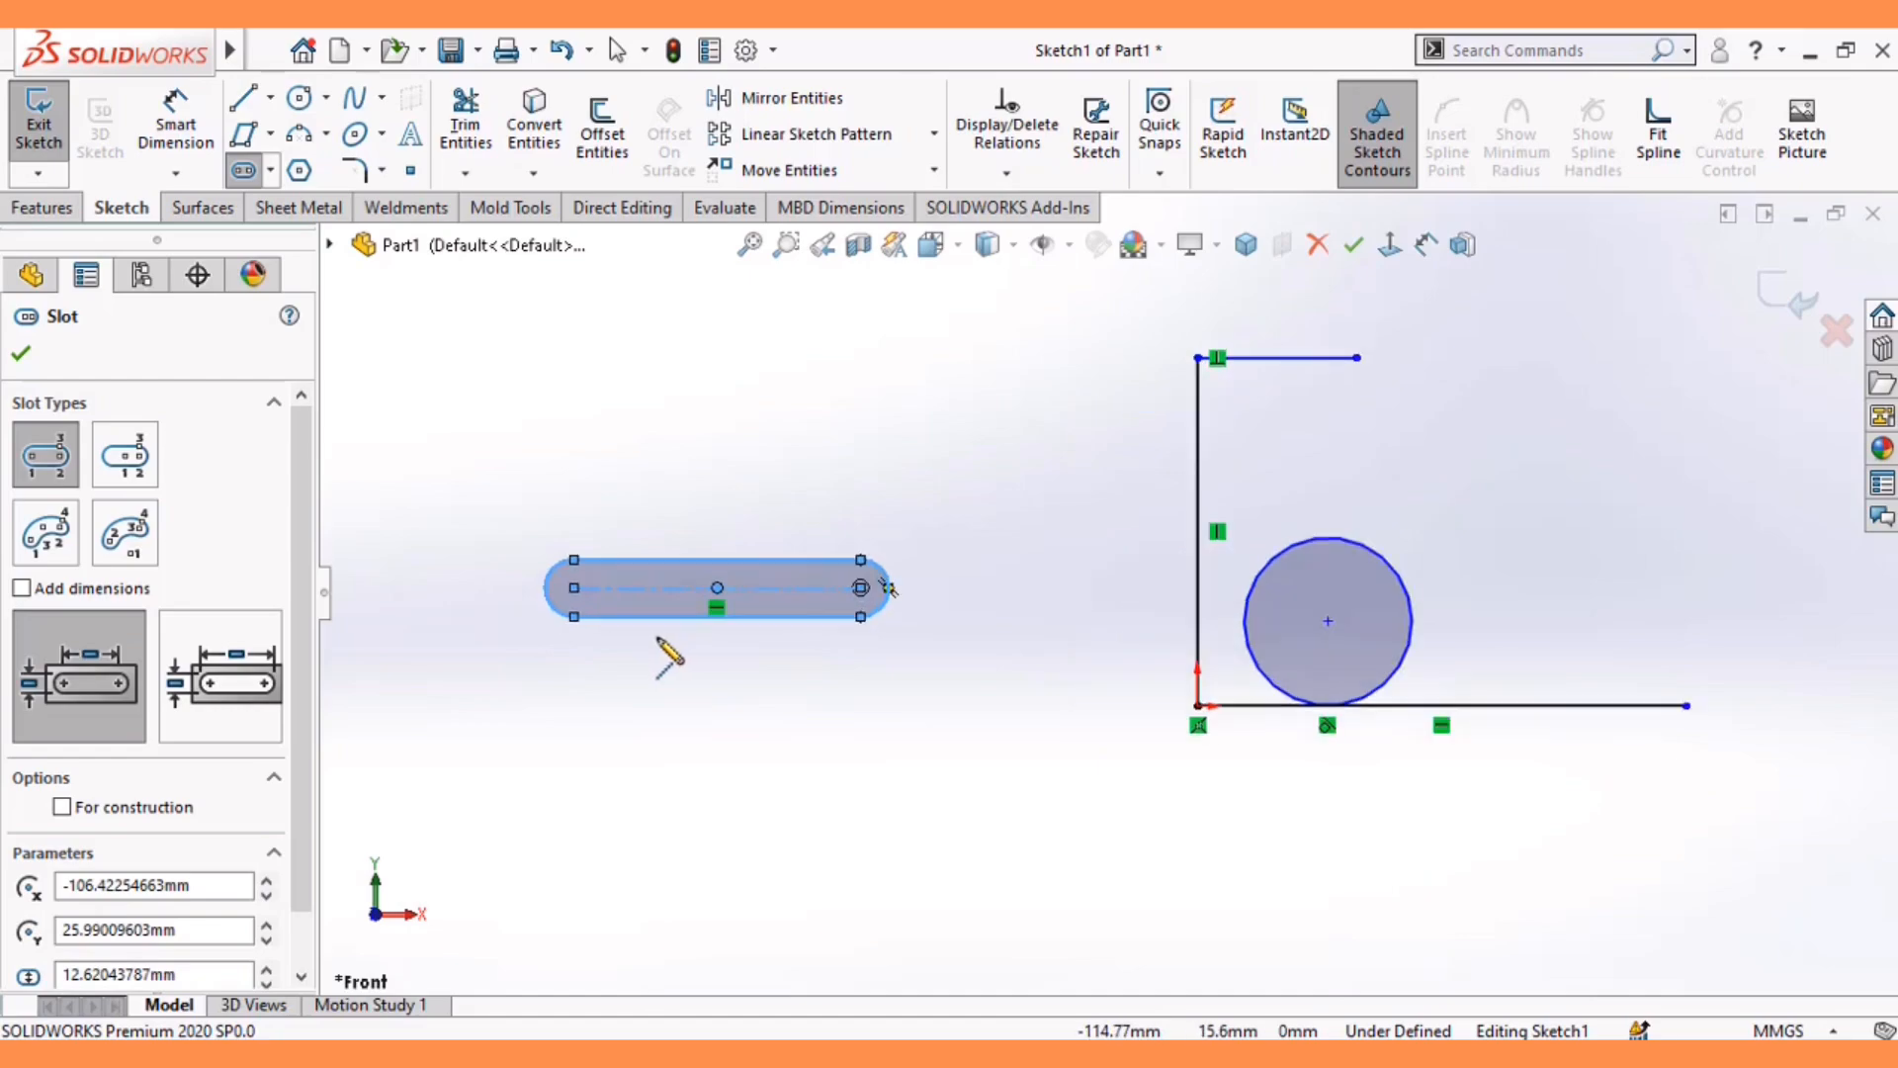
key(Escape)
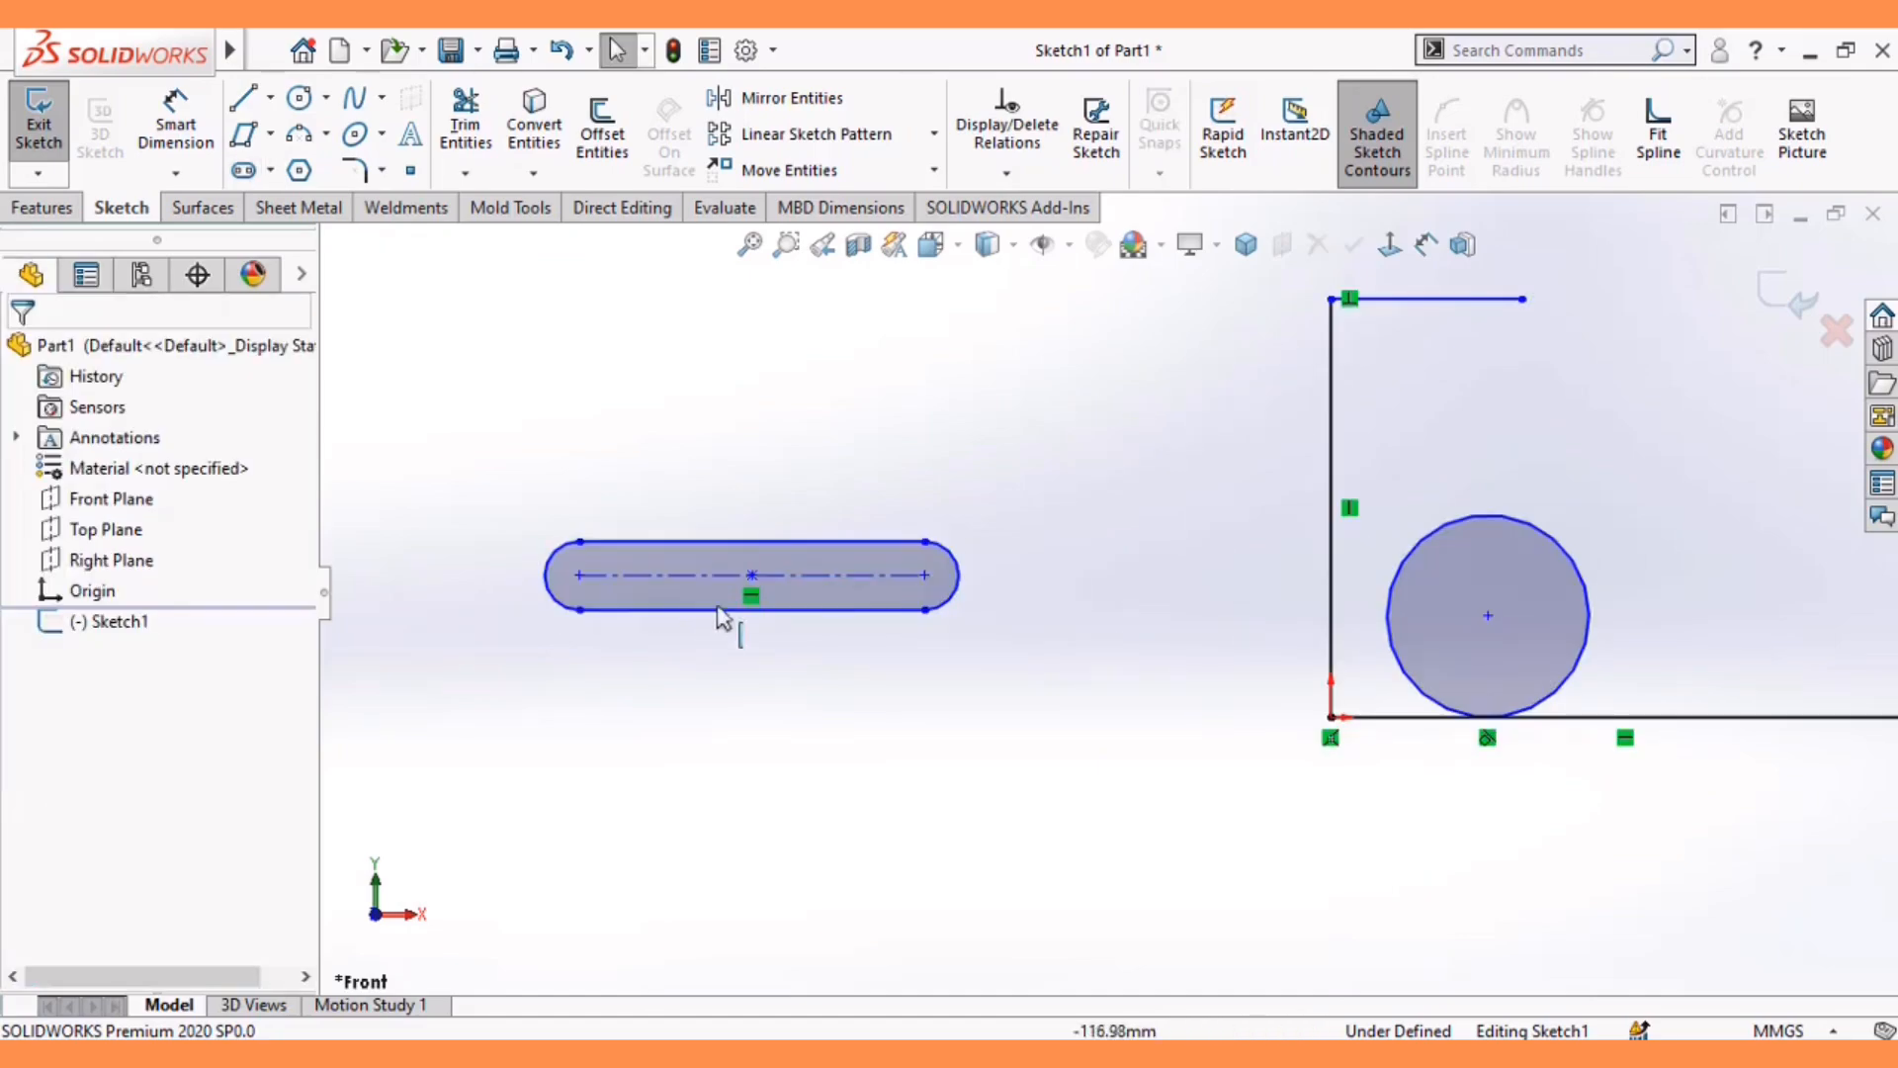
click(900, 554)
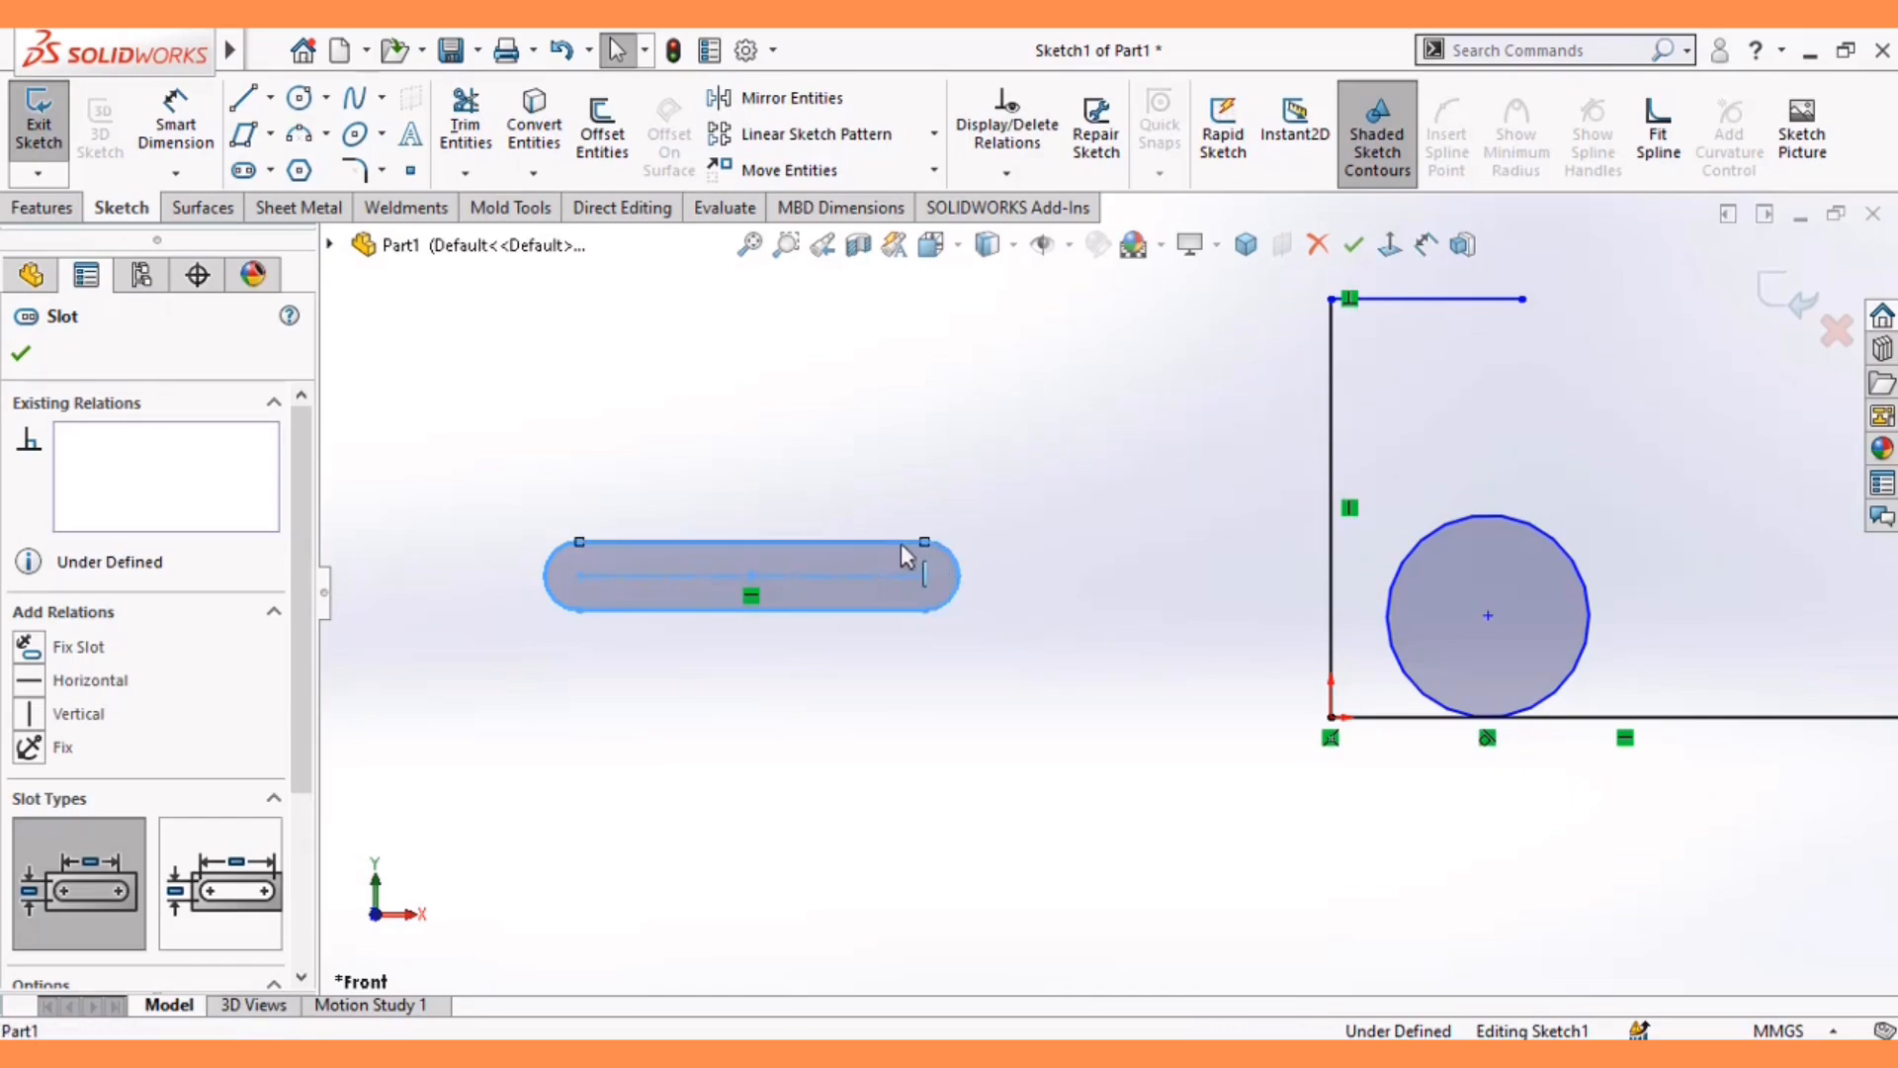
click(901, 545)
click(1004, 576)
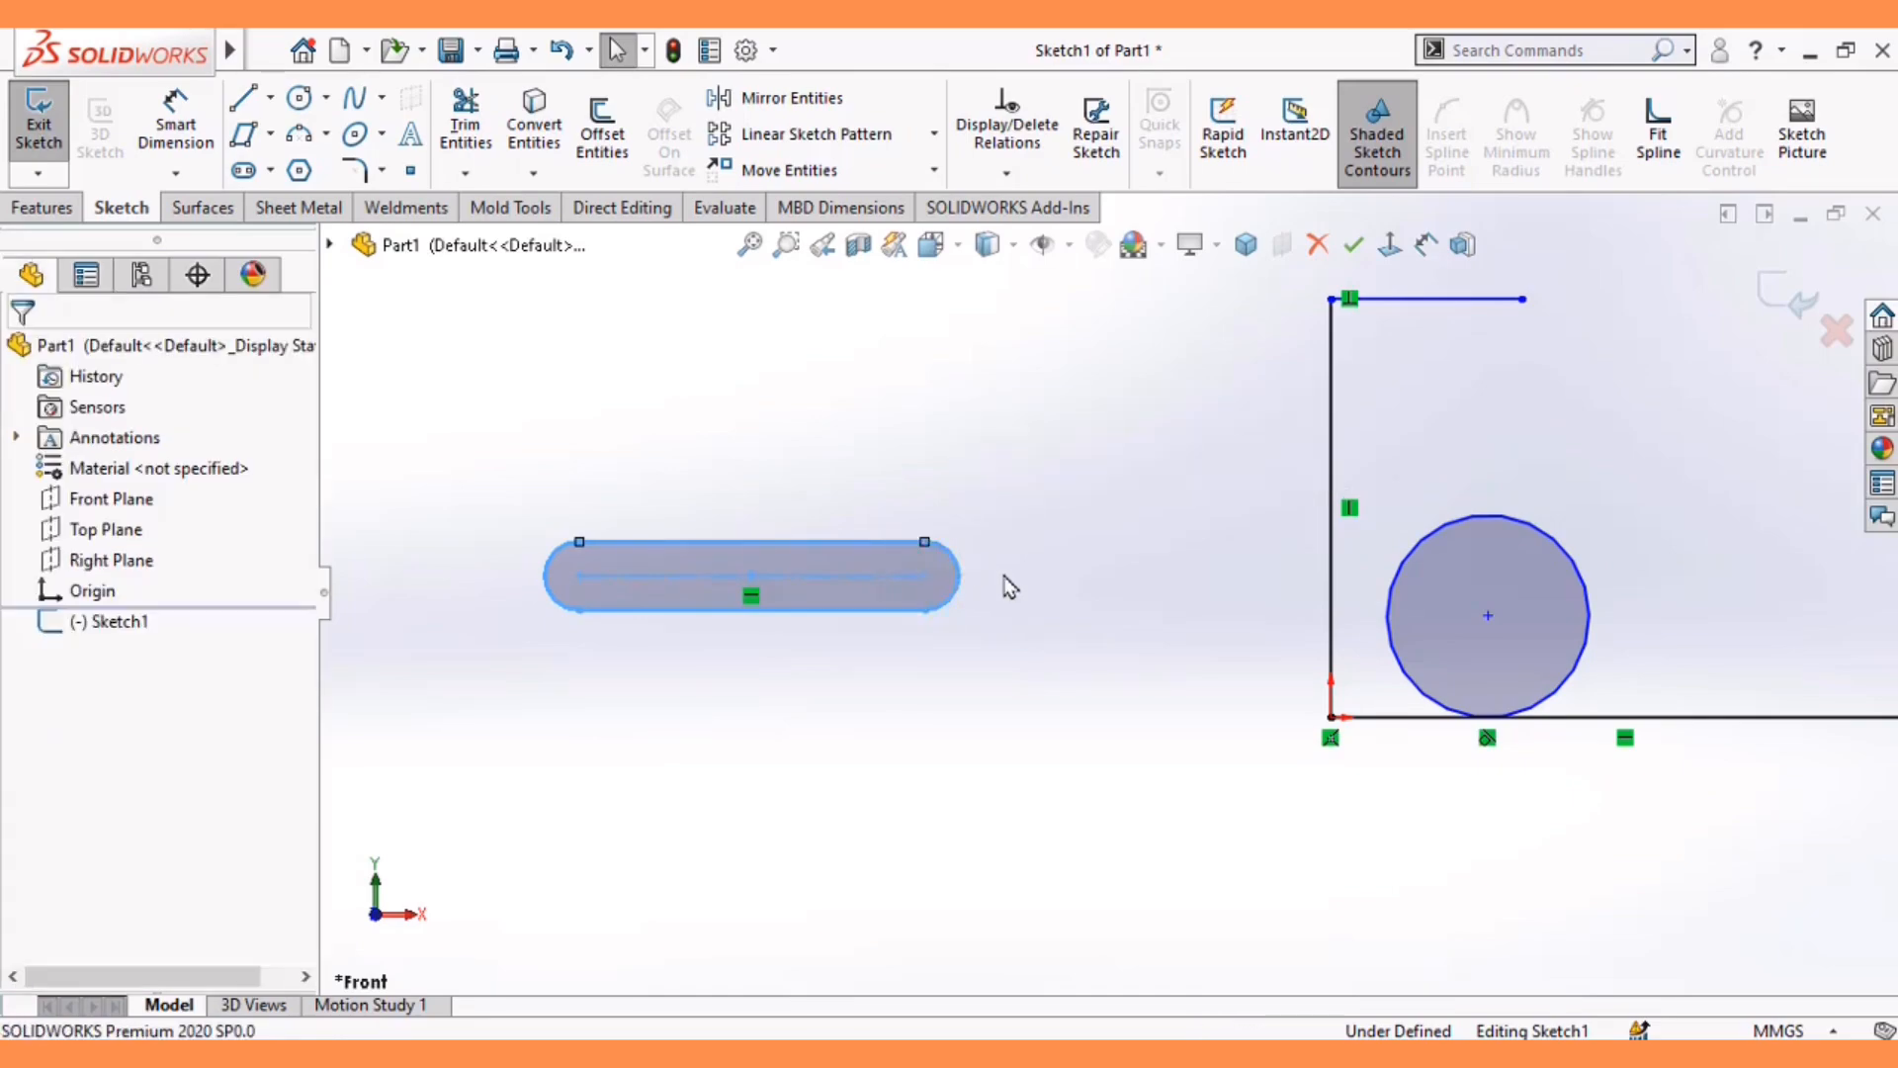
scroll(858, 578, up, 3)
scroll(858, 578, down, 1)
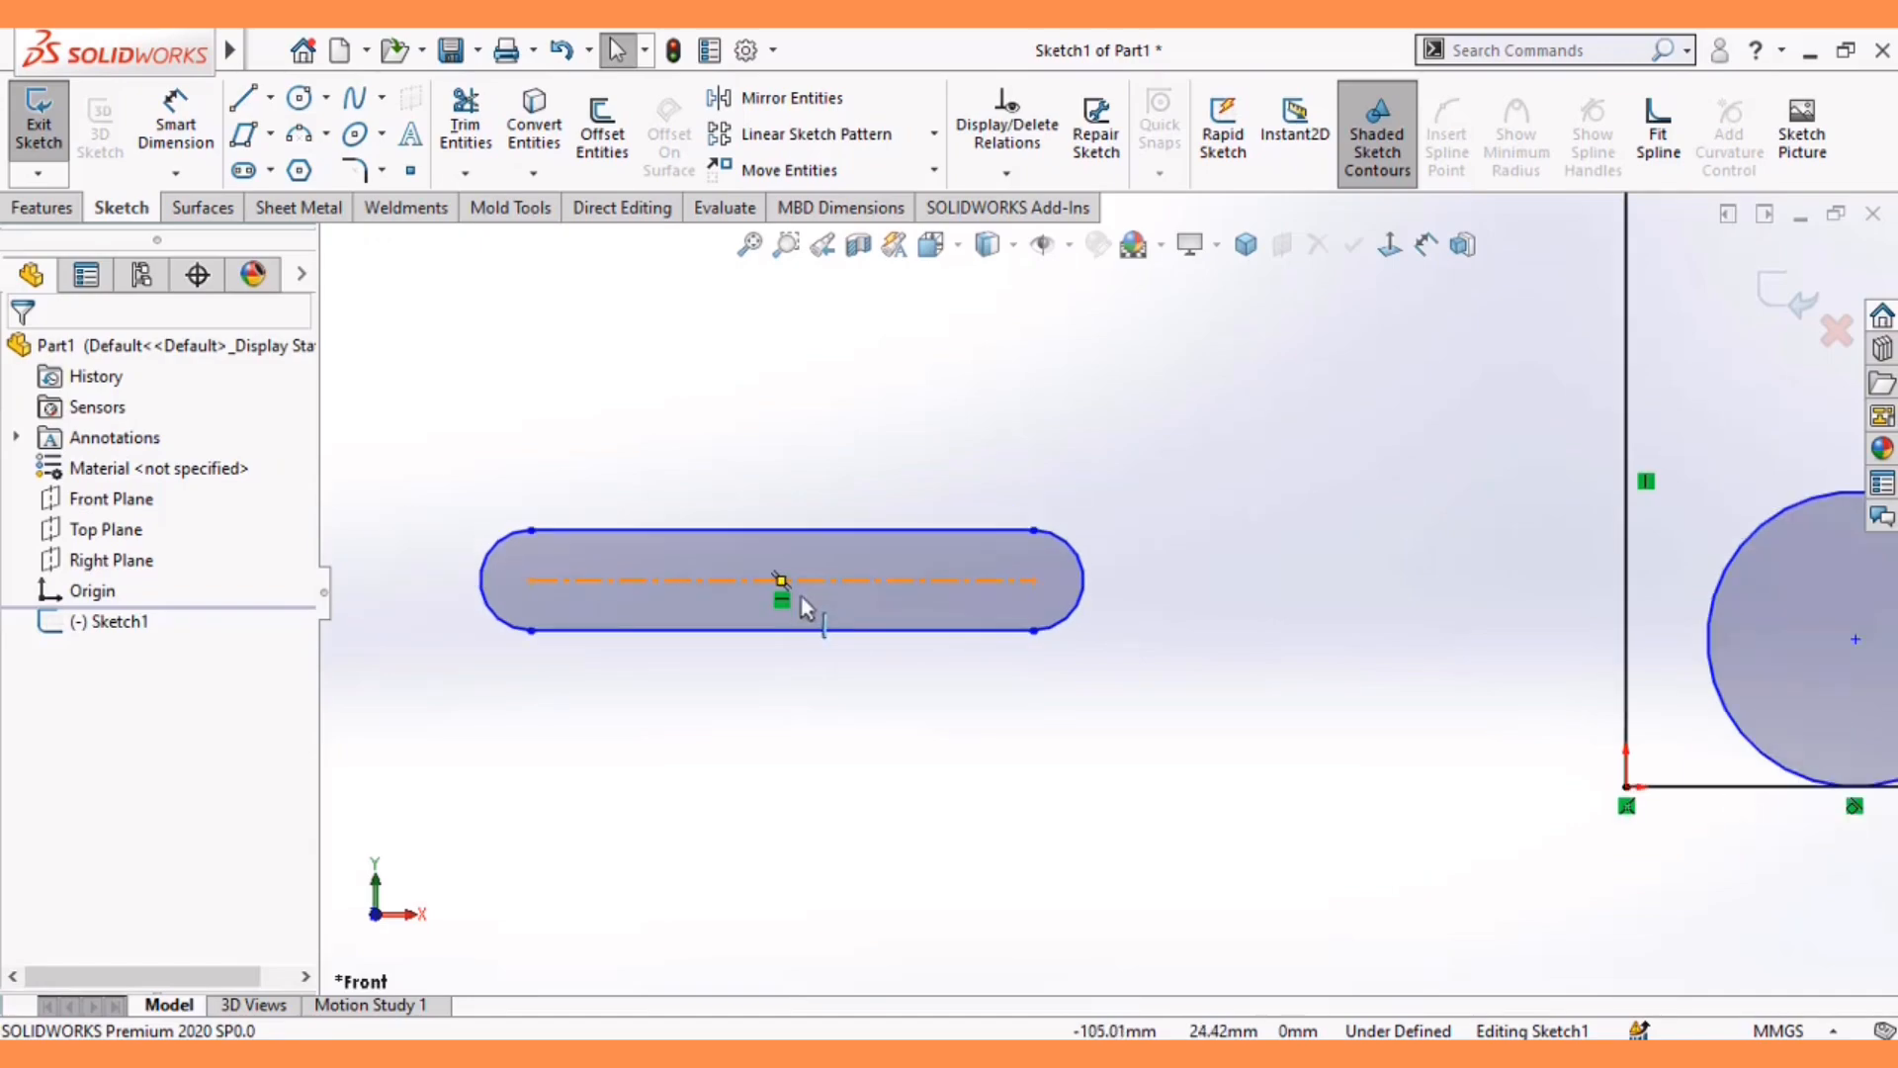
- Trim away the slot's end arc nearest the vertical line, accepting that the slot entity is destroyed
click(1065, 542)
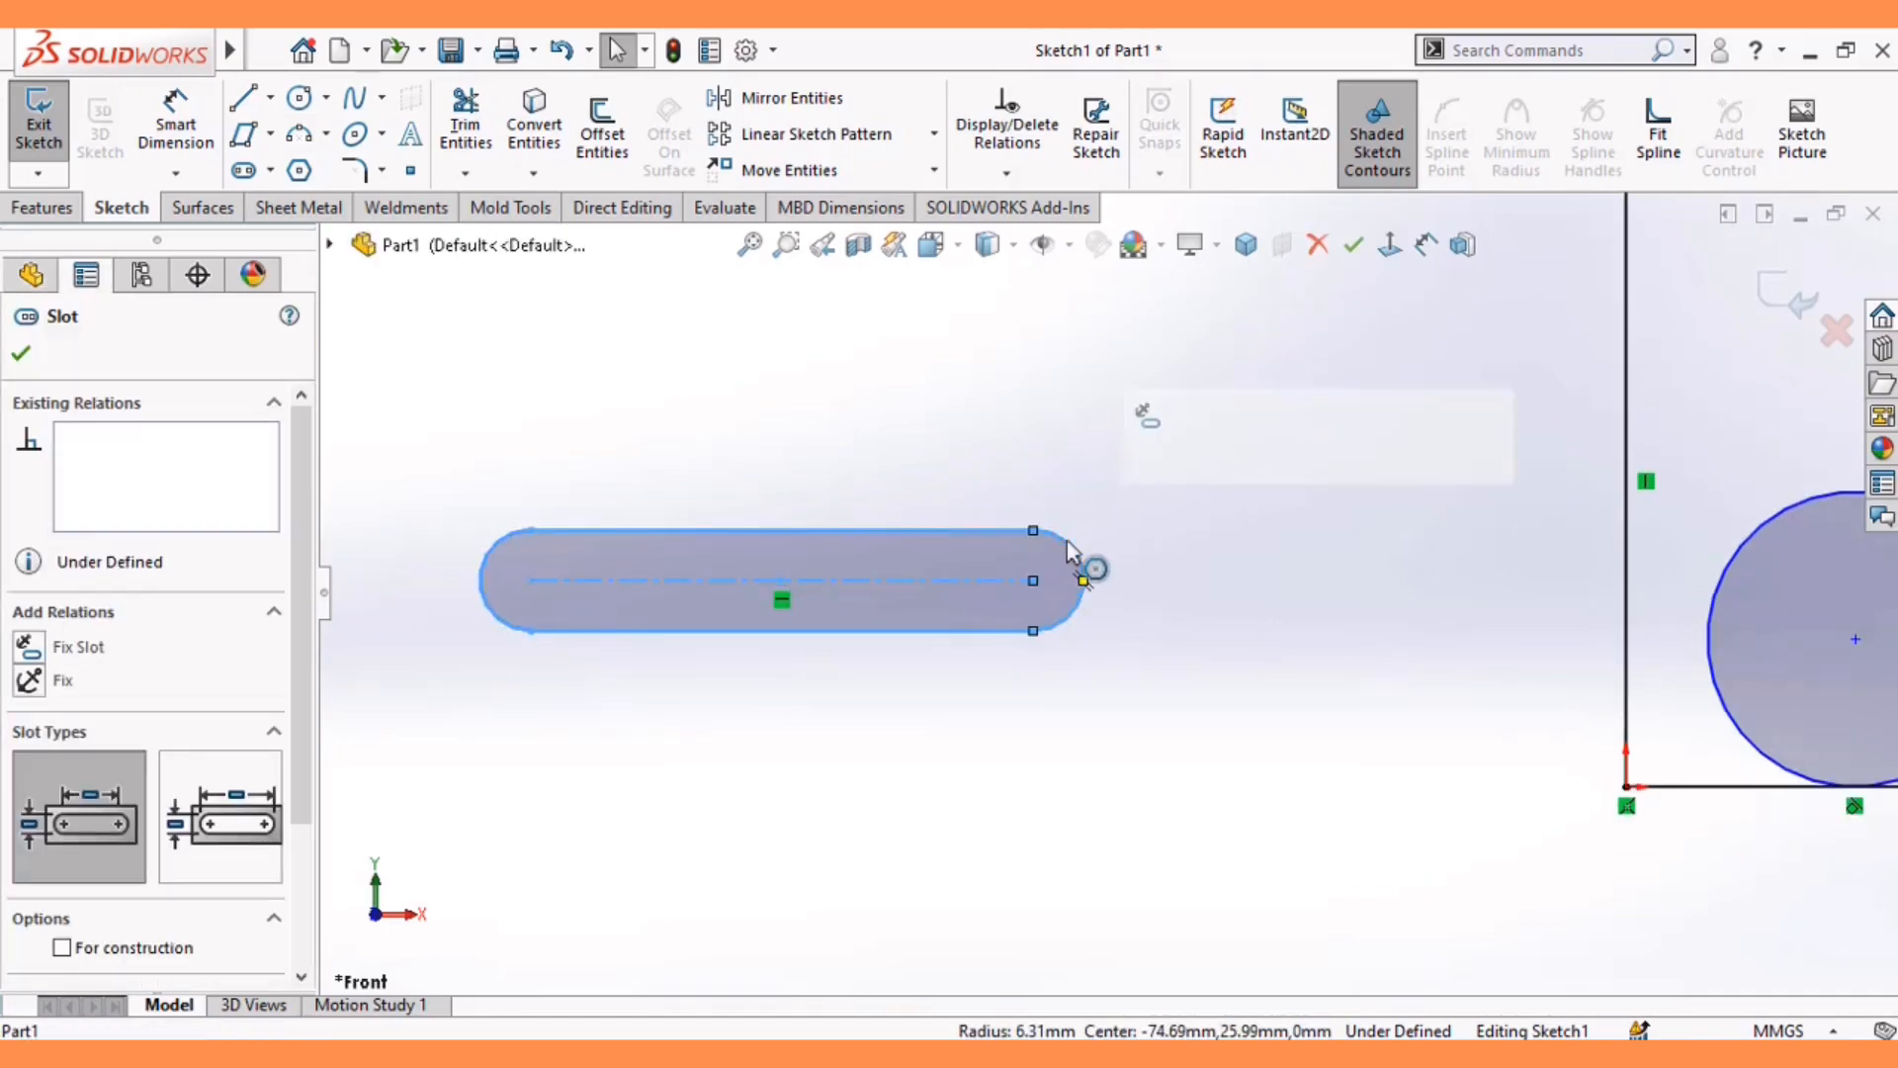
click(1185, 550)
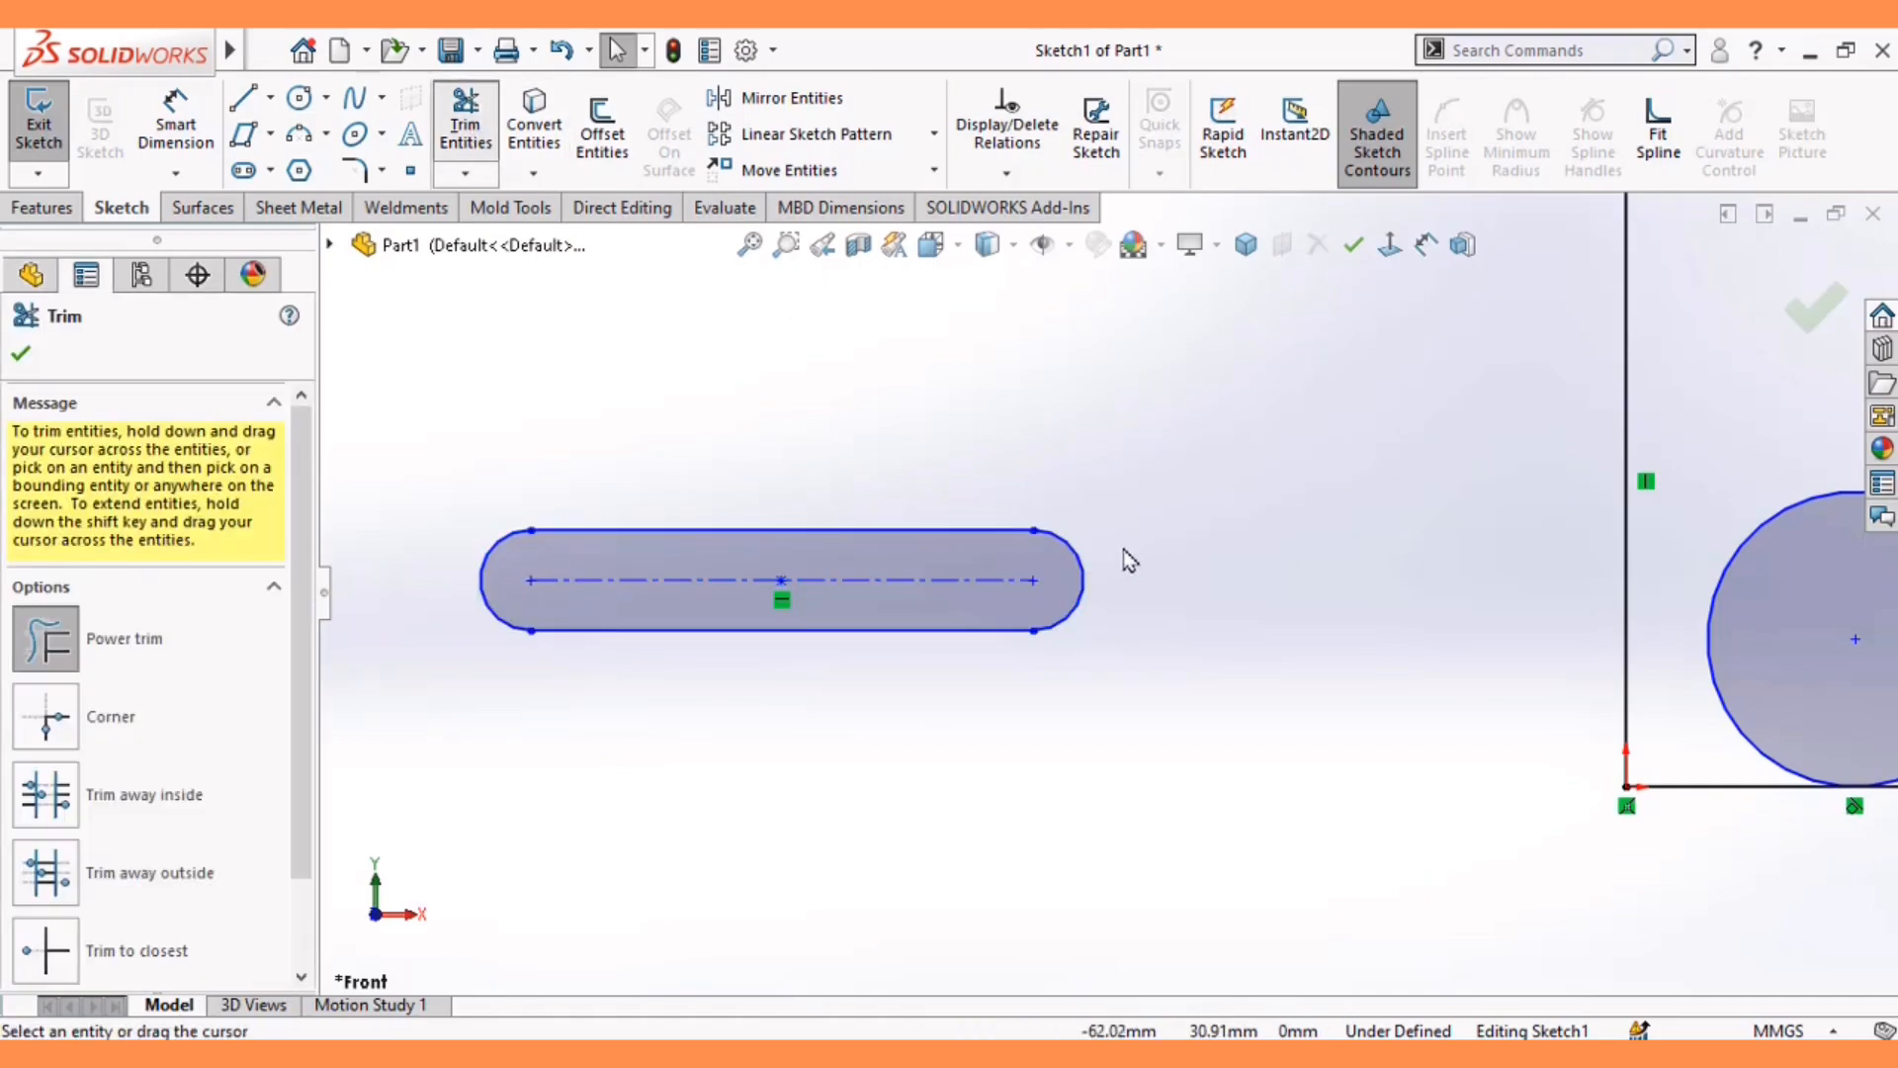
click(1077, 585)
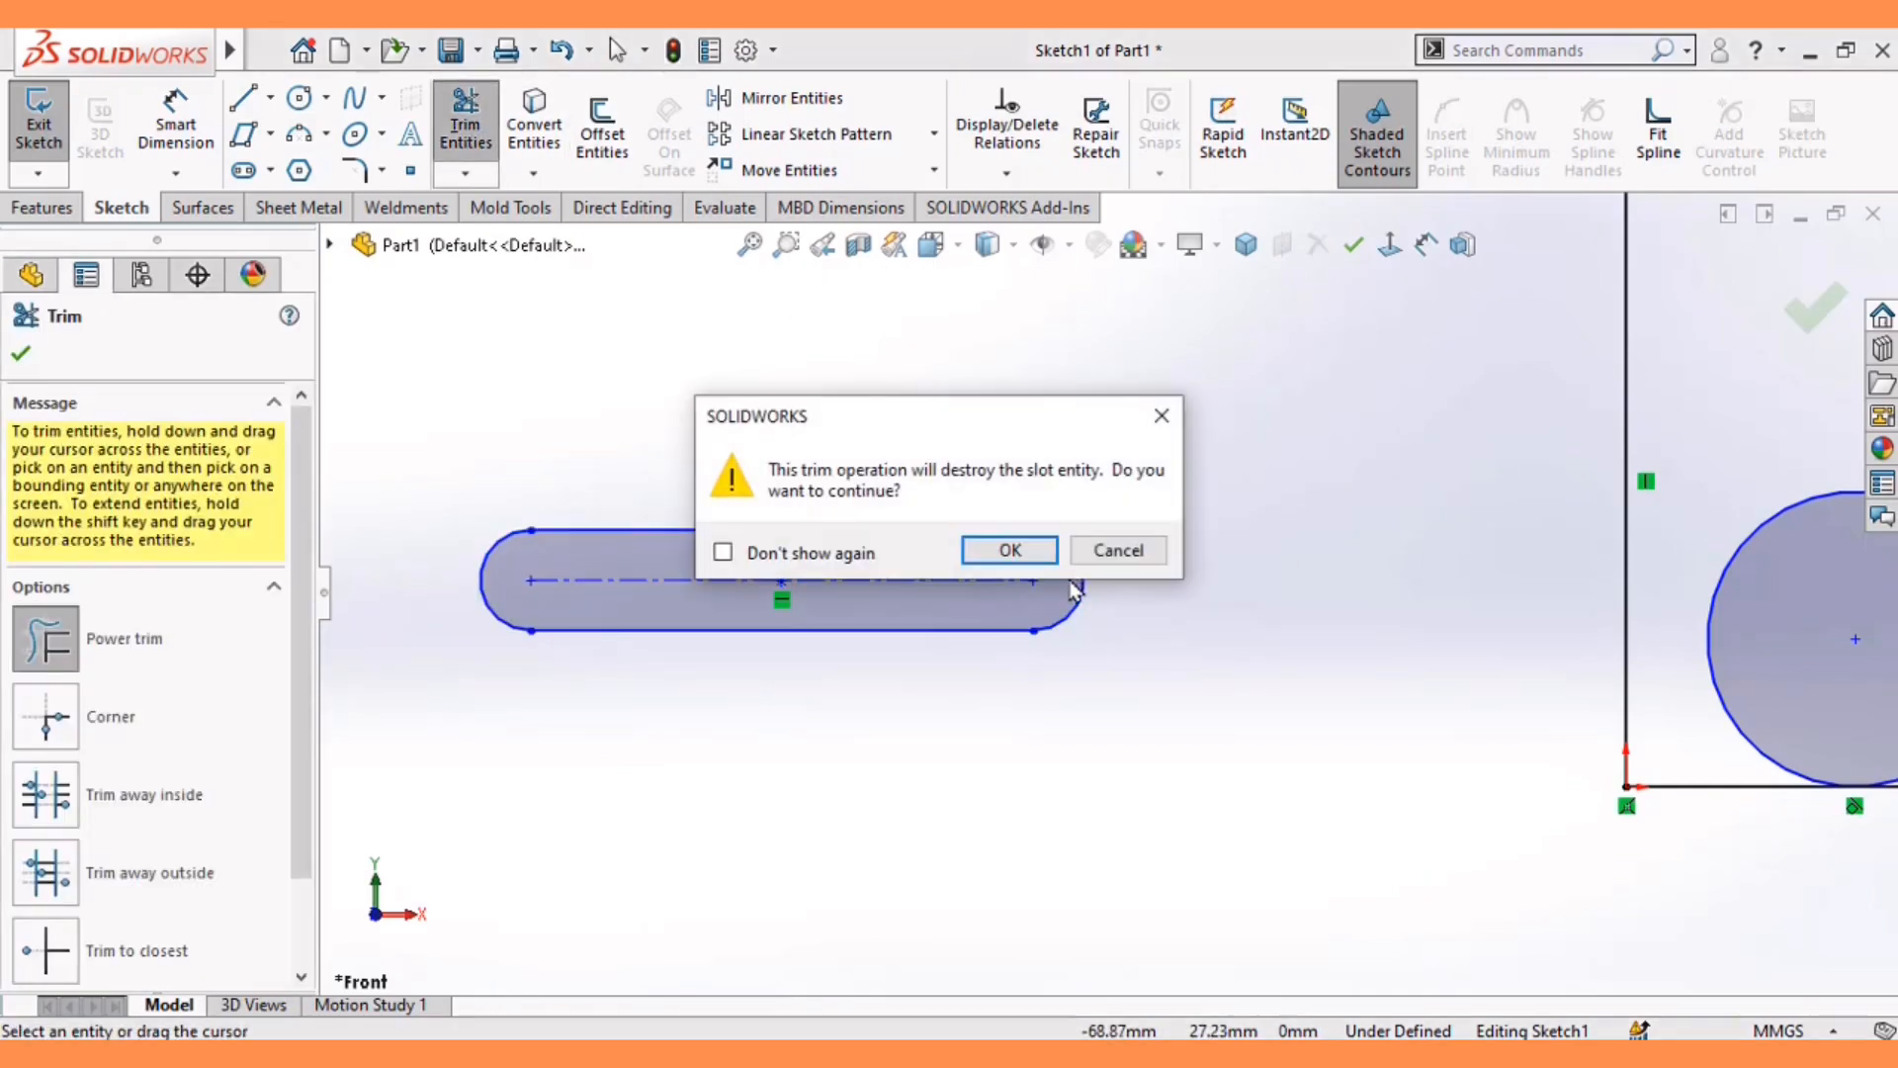
click(1008, 550)
key(Escape)
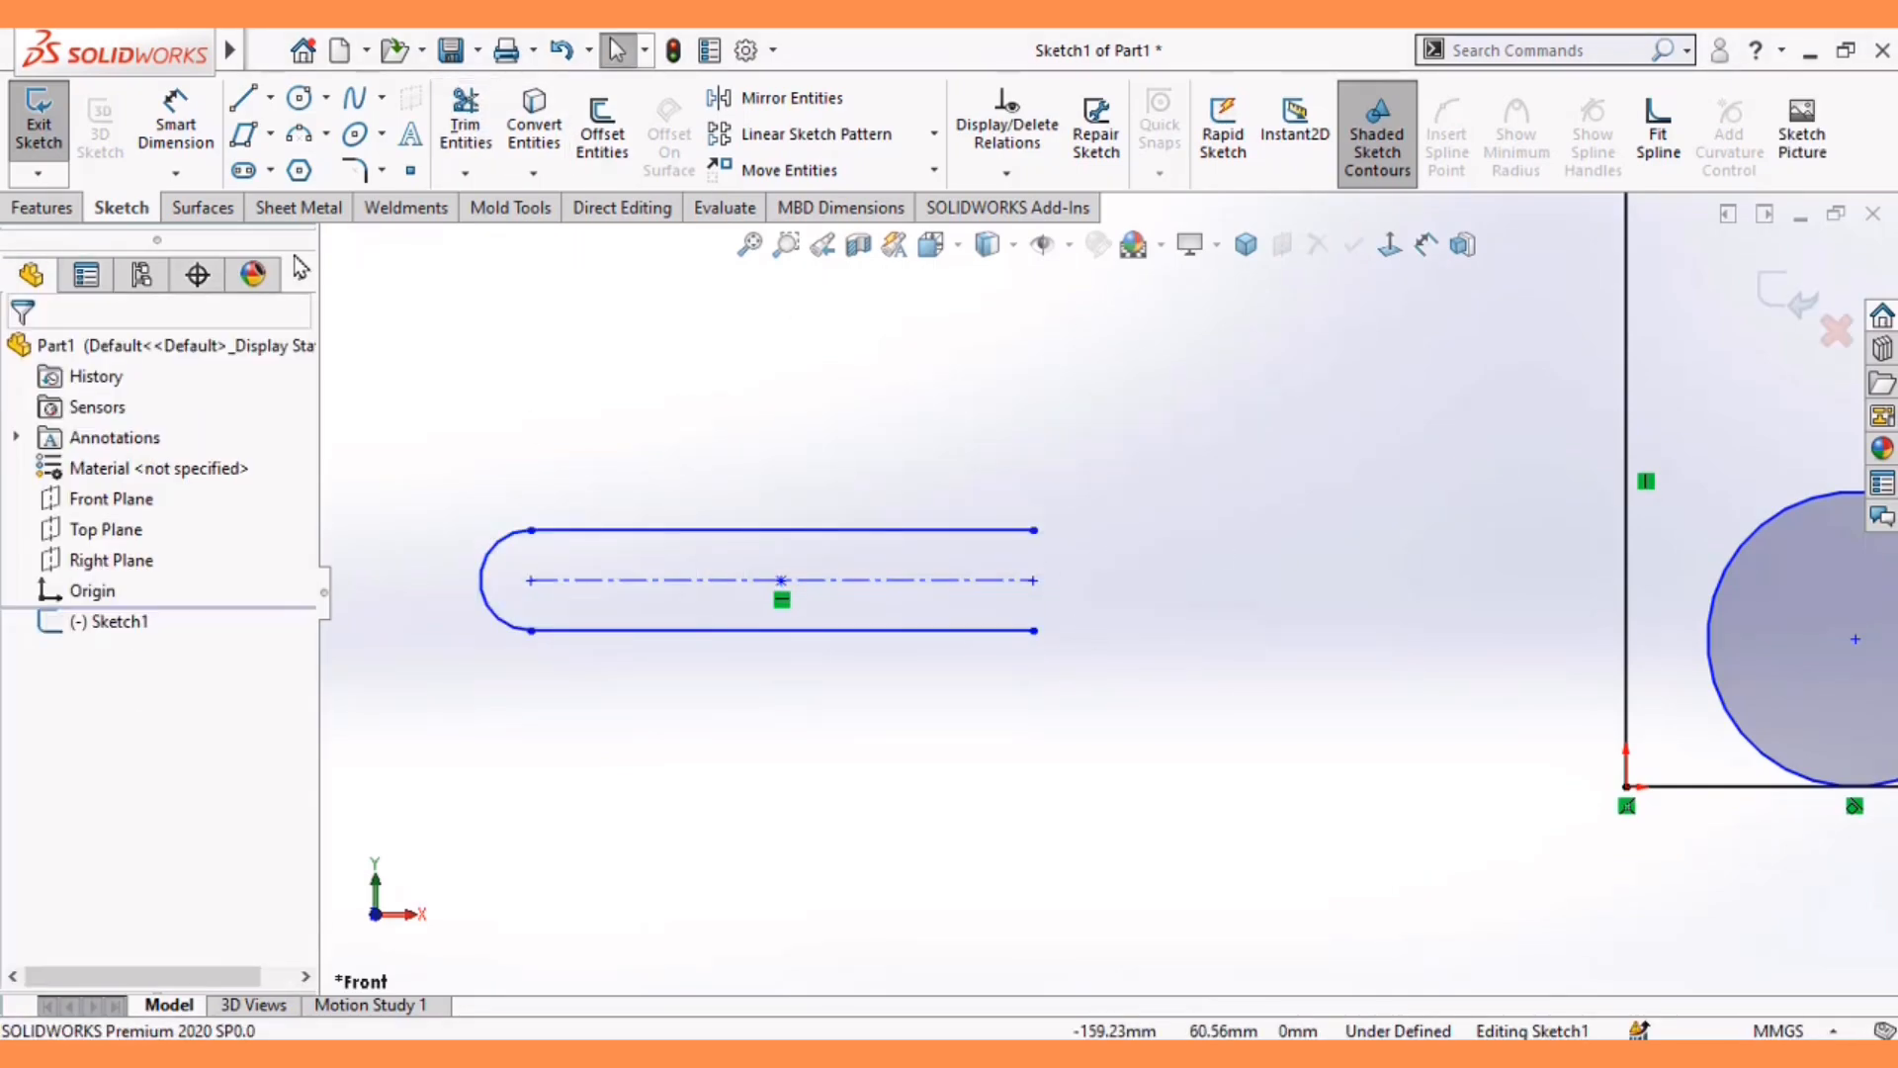
- Close the slot's open end with a 3 point arc between the endpoints of its two long edges
click(298, 134)
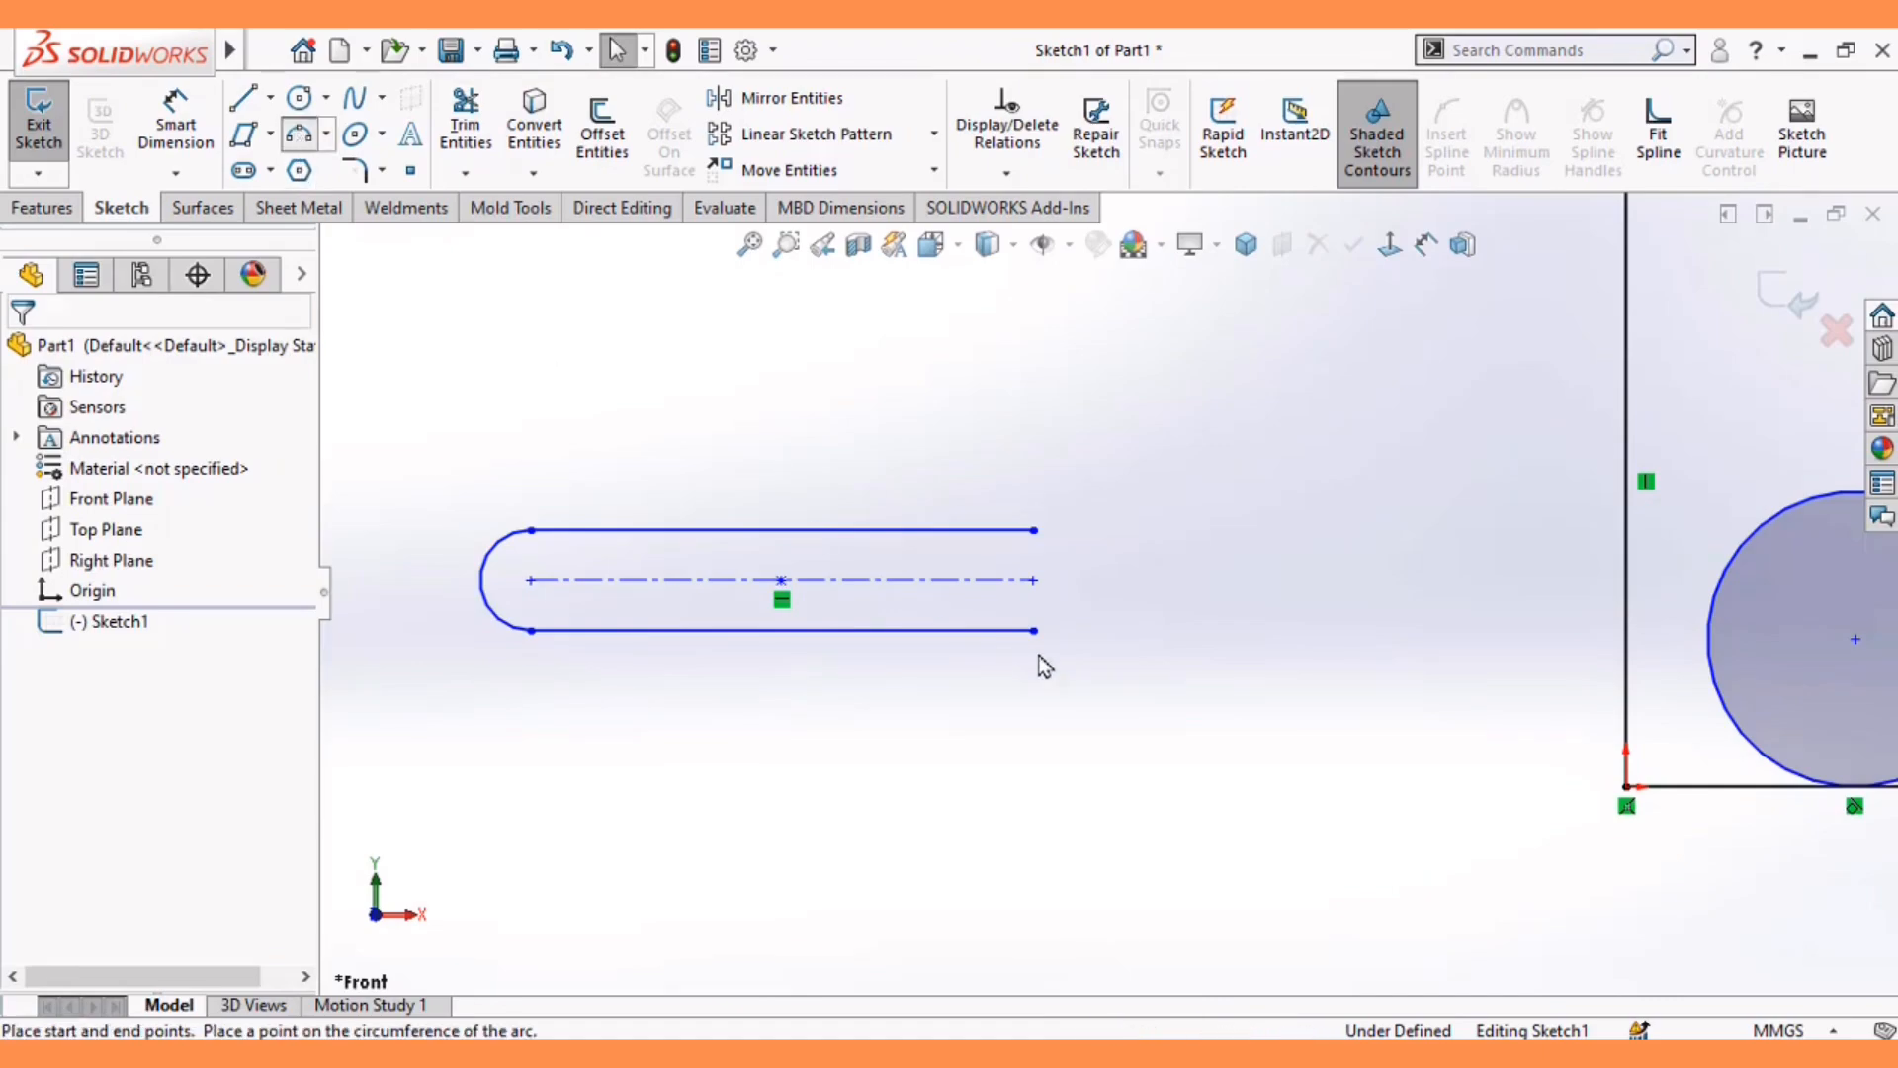
click(1034, 530)
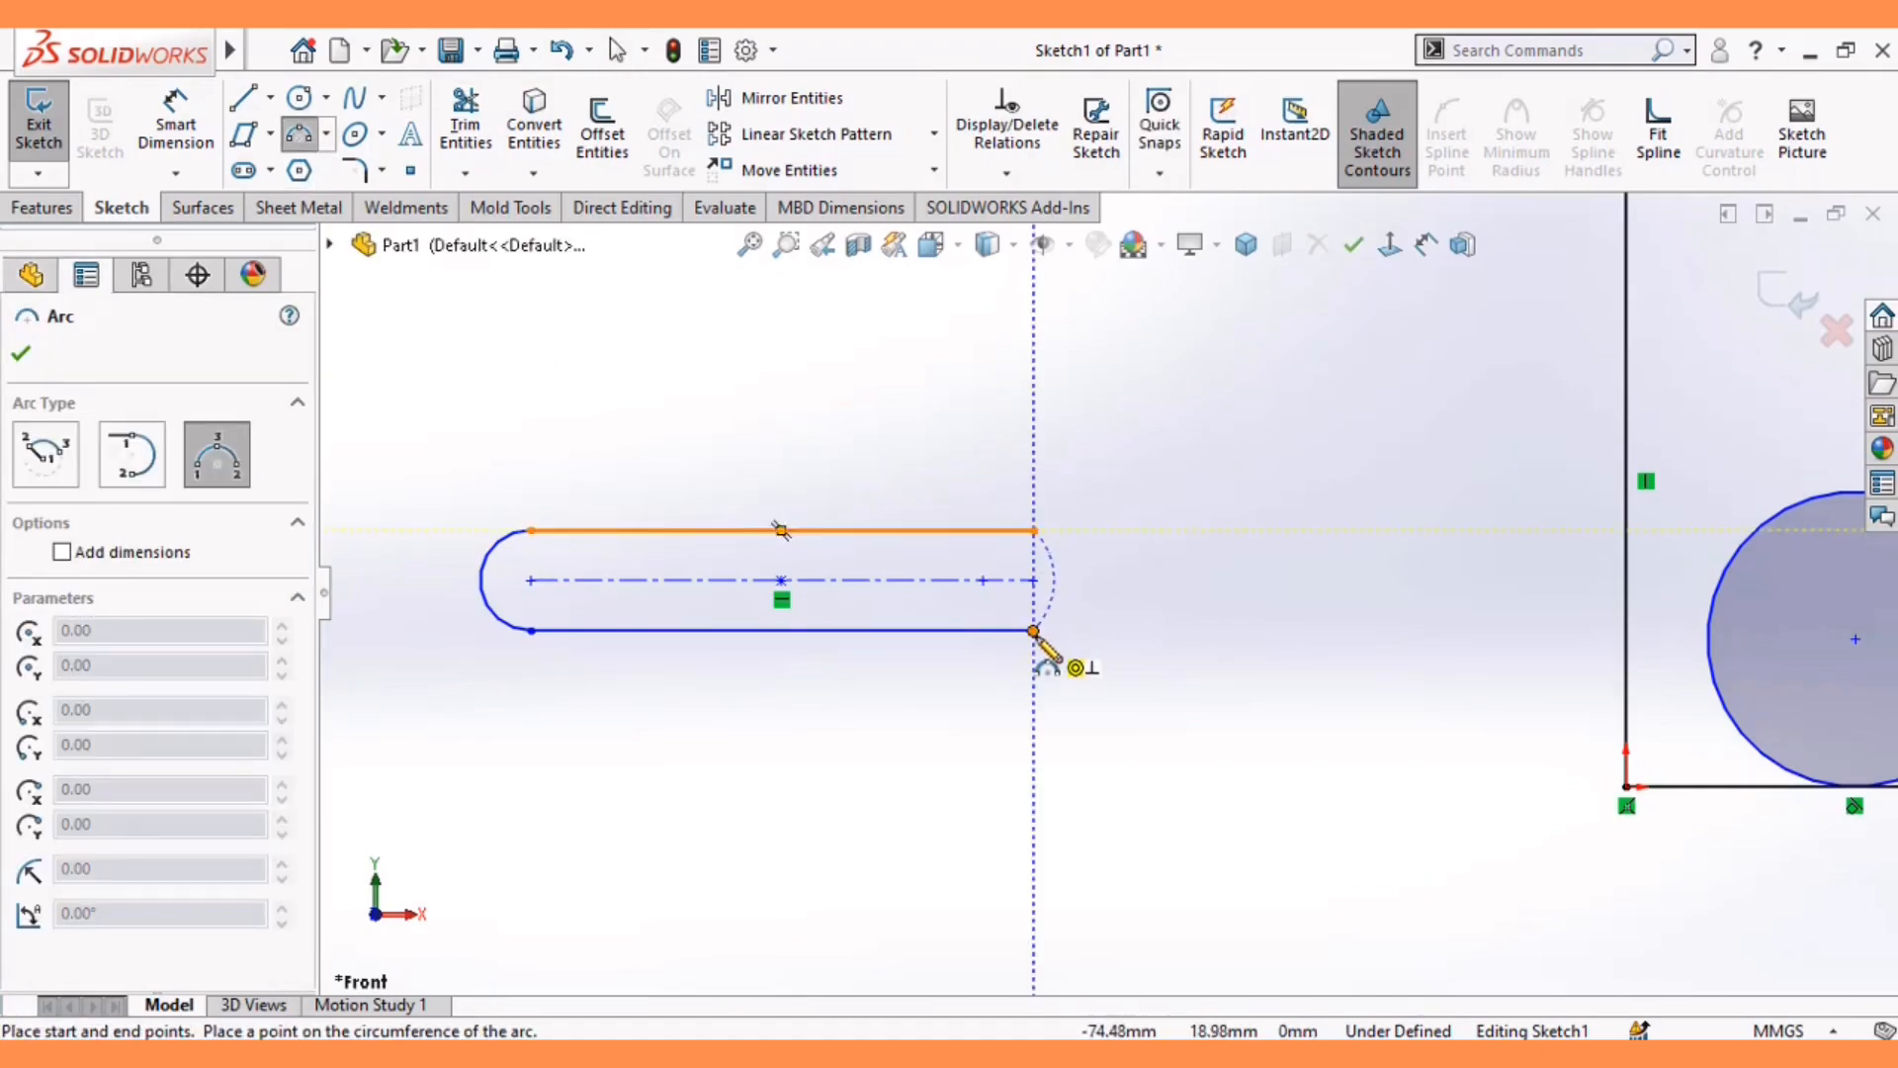
click(1034, 630)
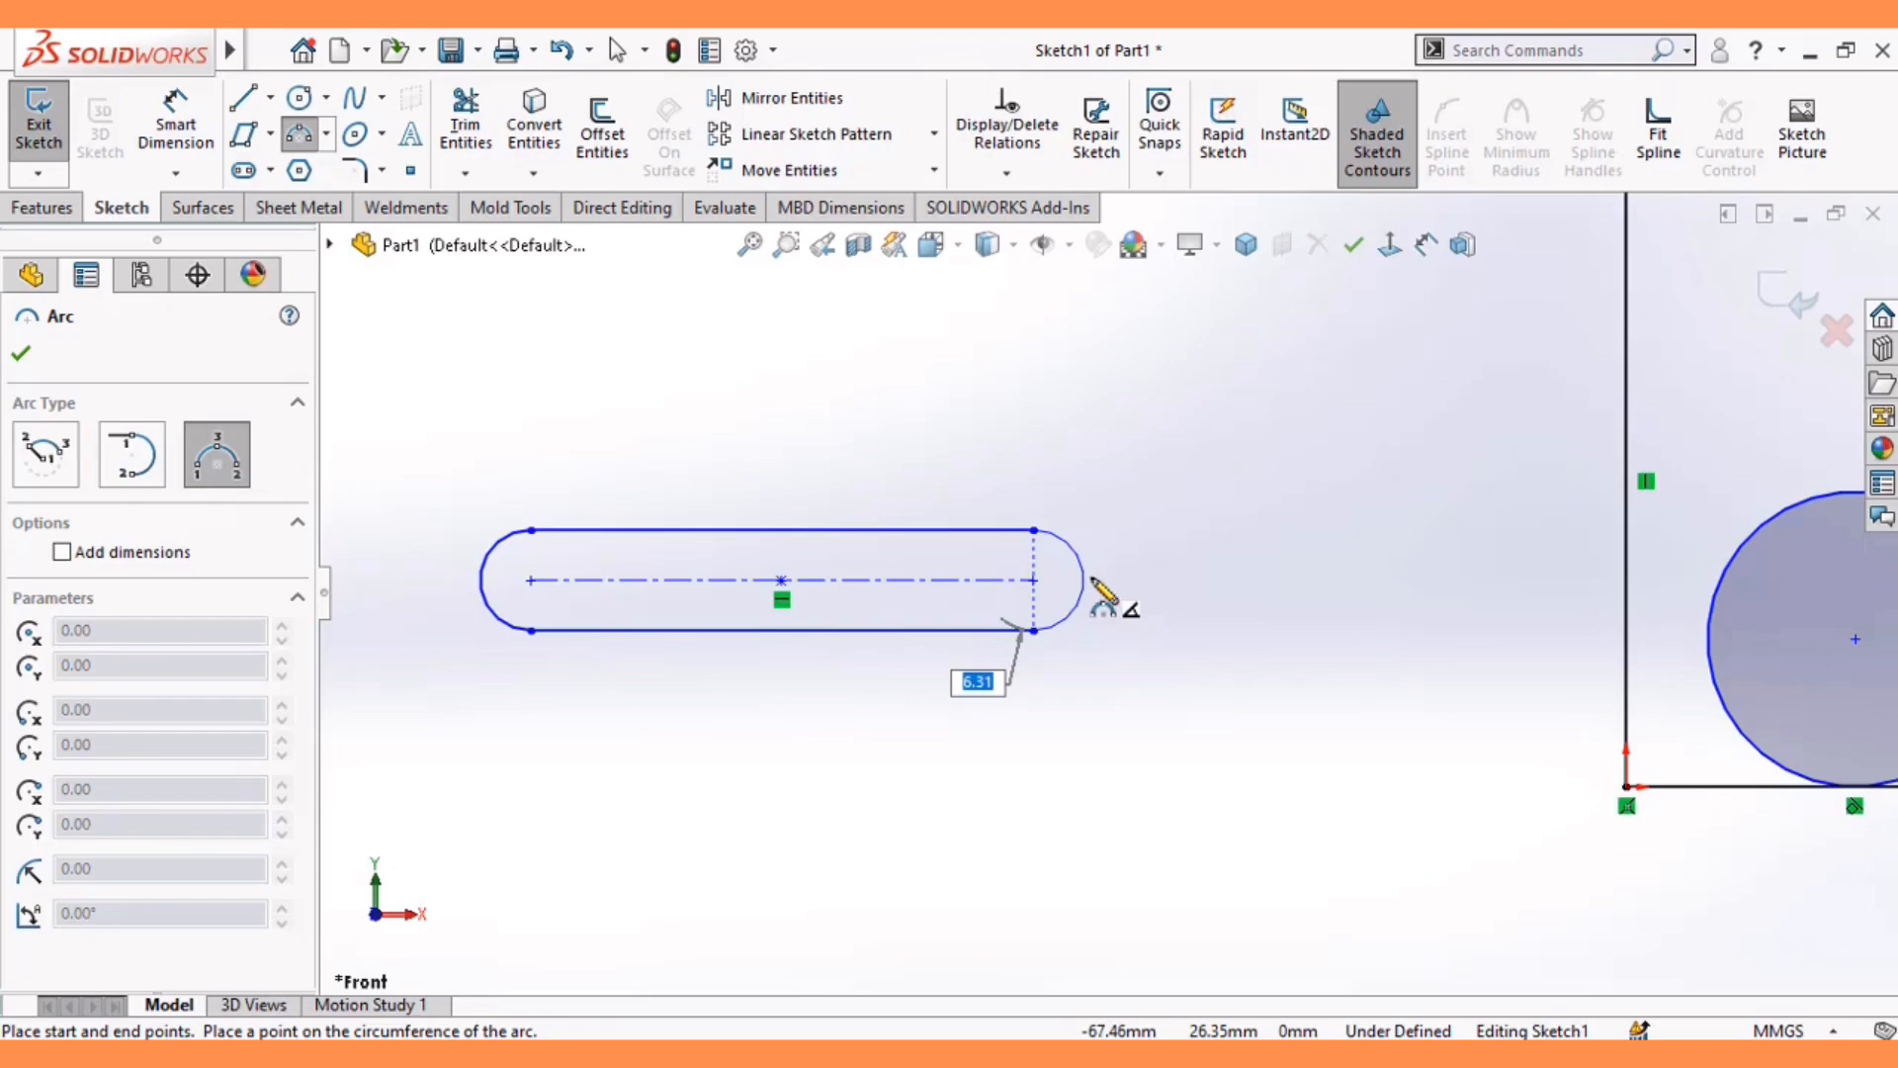
click(1072, 584)
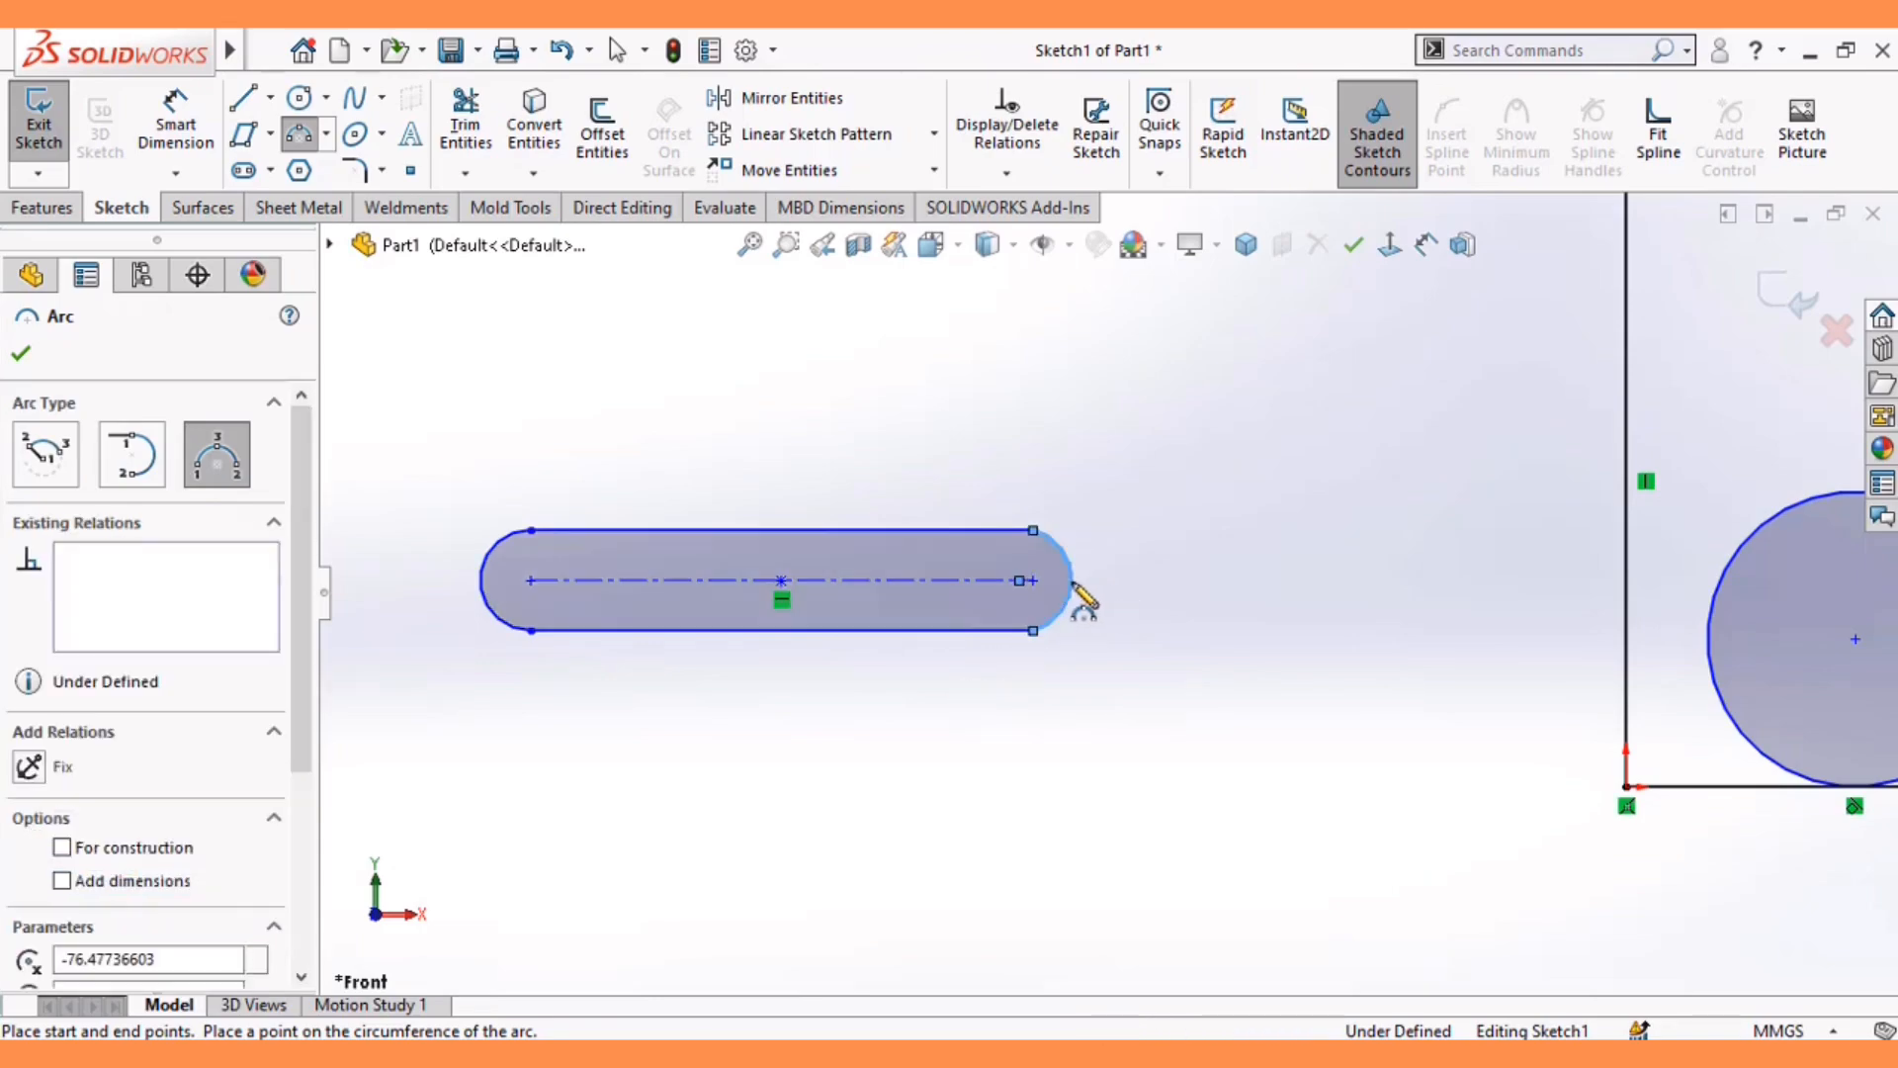
right_click(1085, 600)
click(1142, 603)
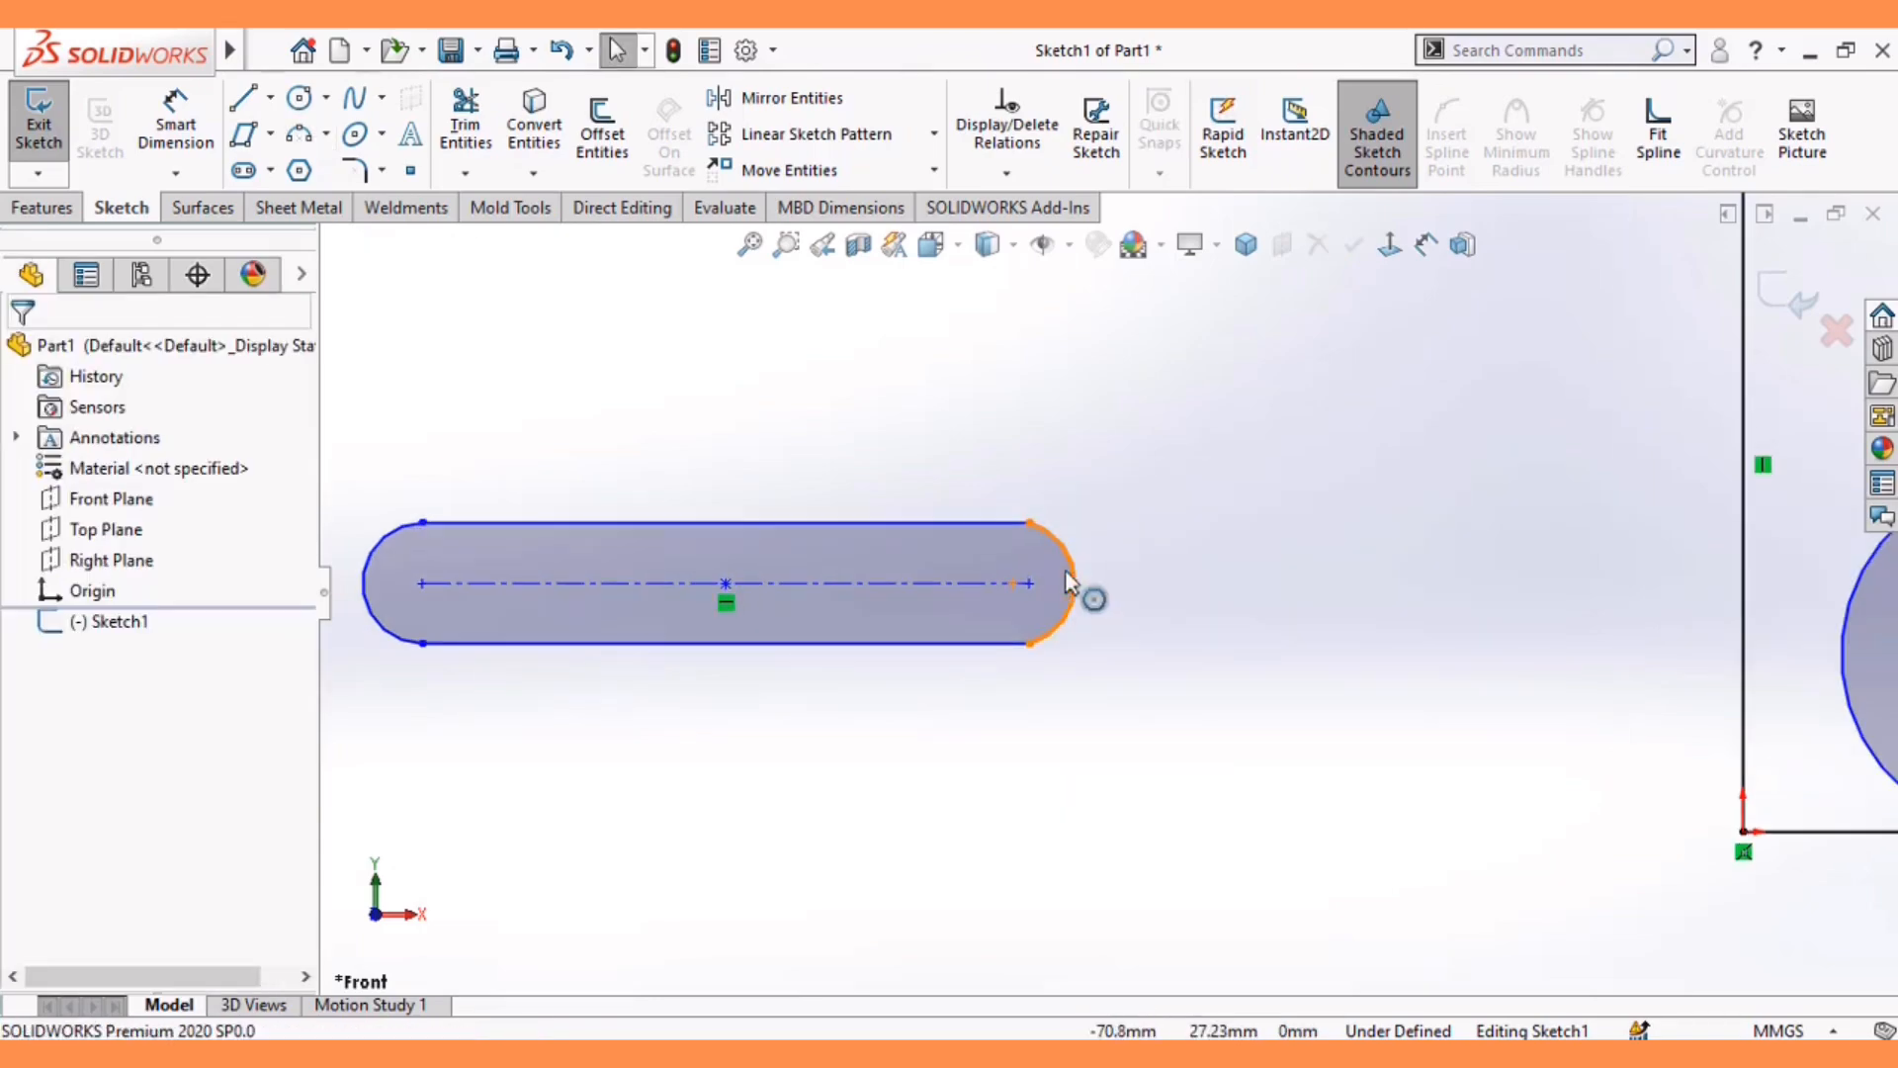
- Add a Tangent relation between the slot's upper edge and the new end arc
click(982, 524)
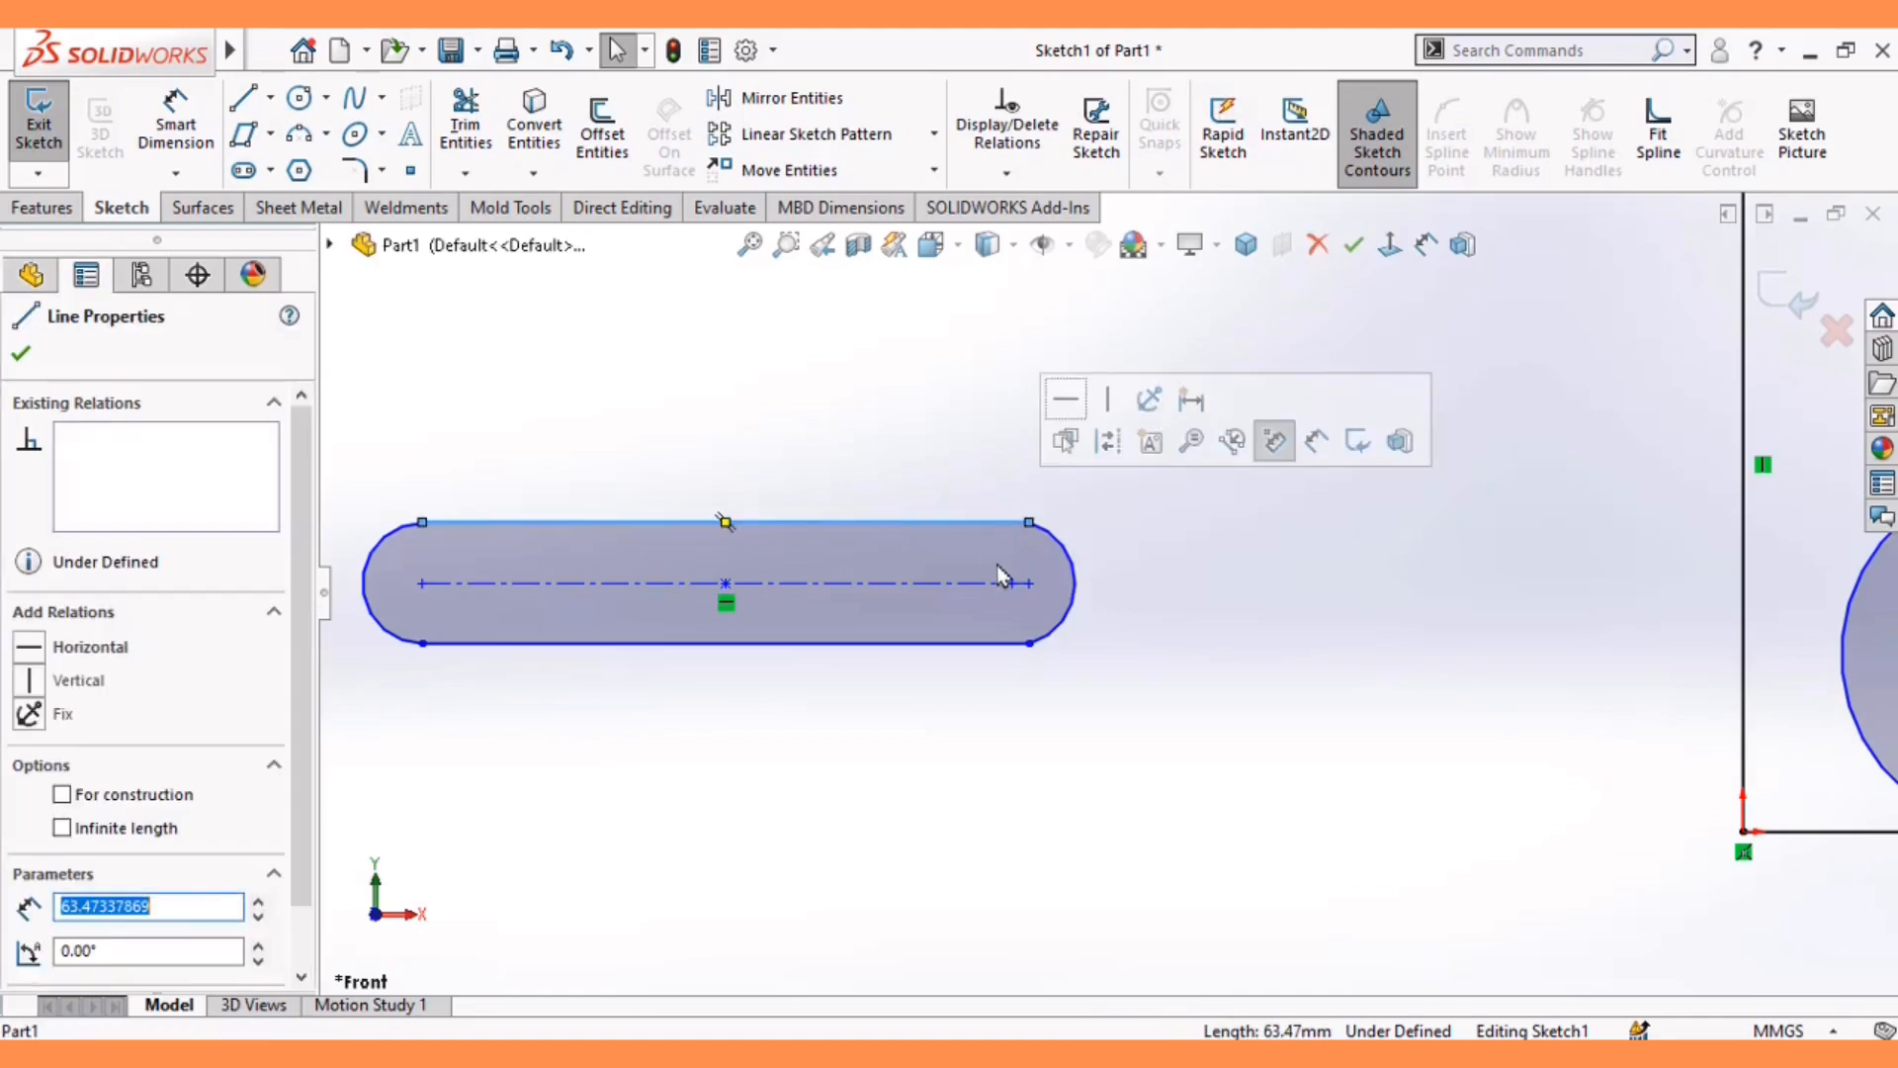
ctrl+click(1063, 548)
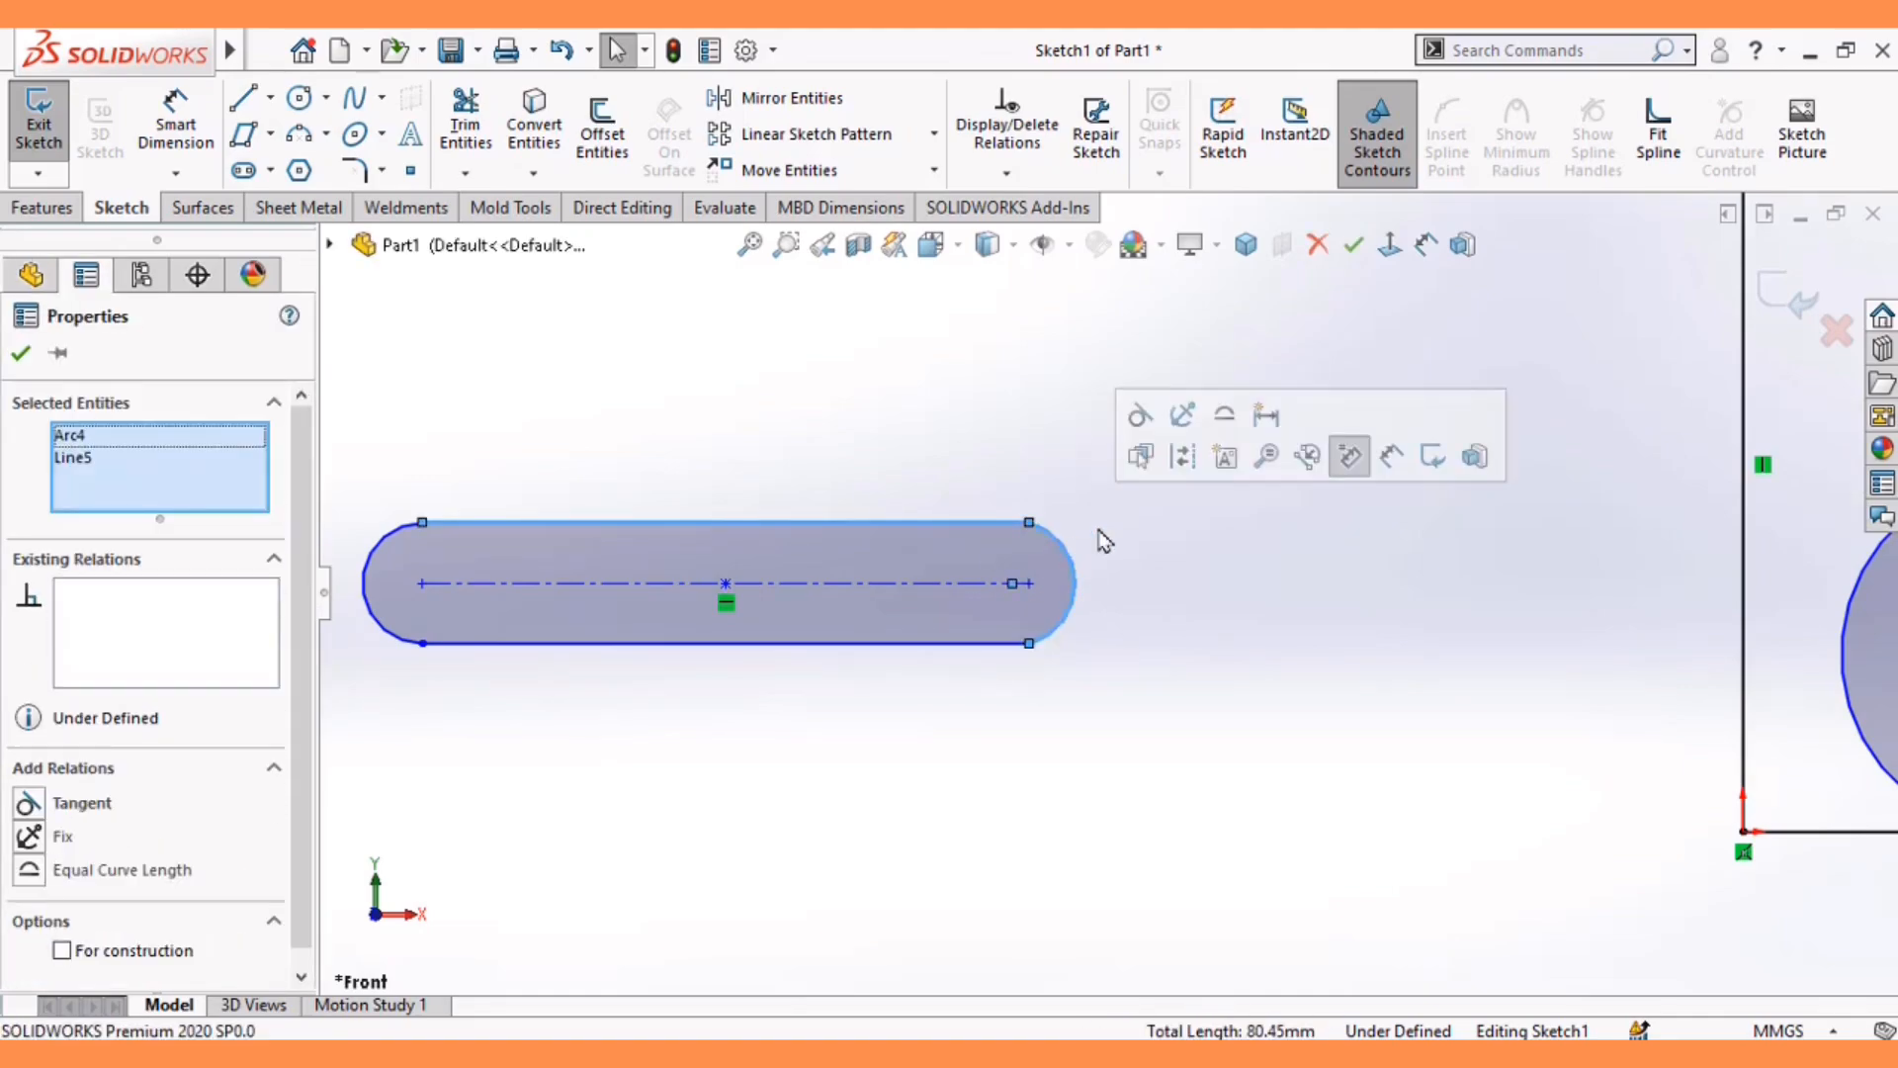
click(1140, 415)
click(1093, 669)
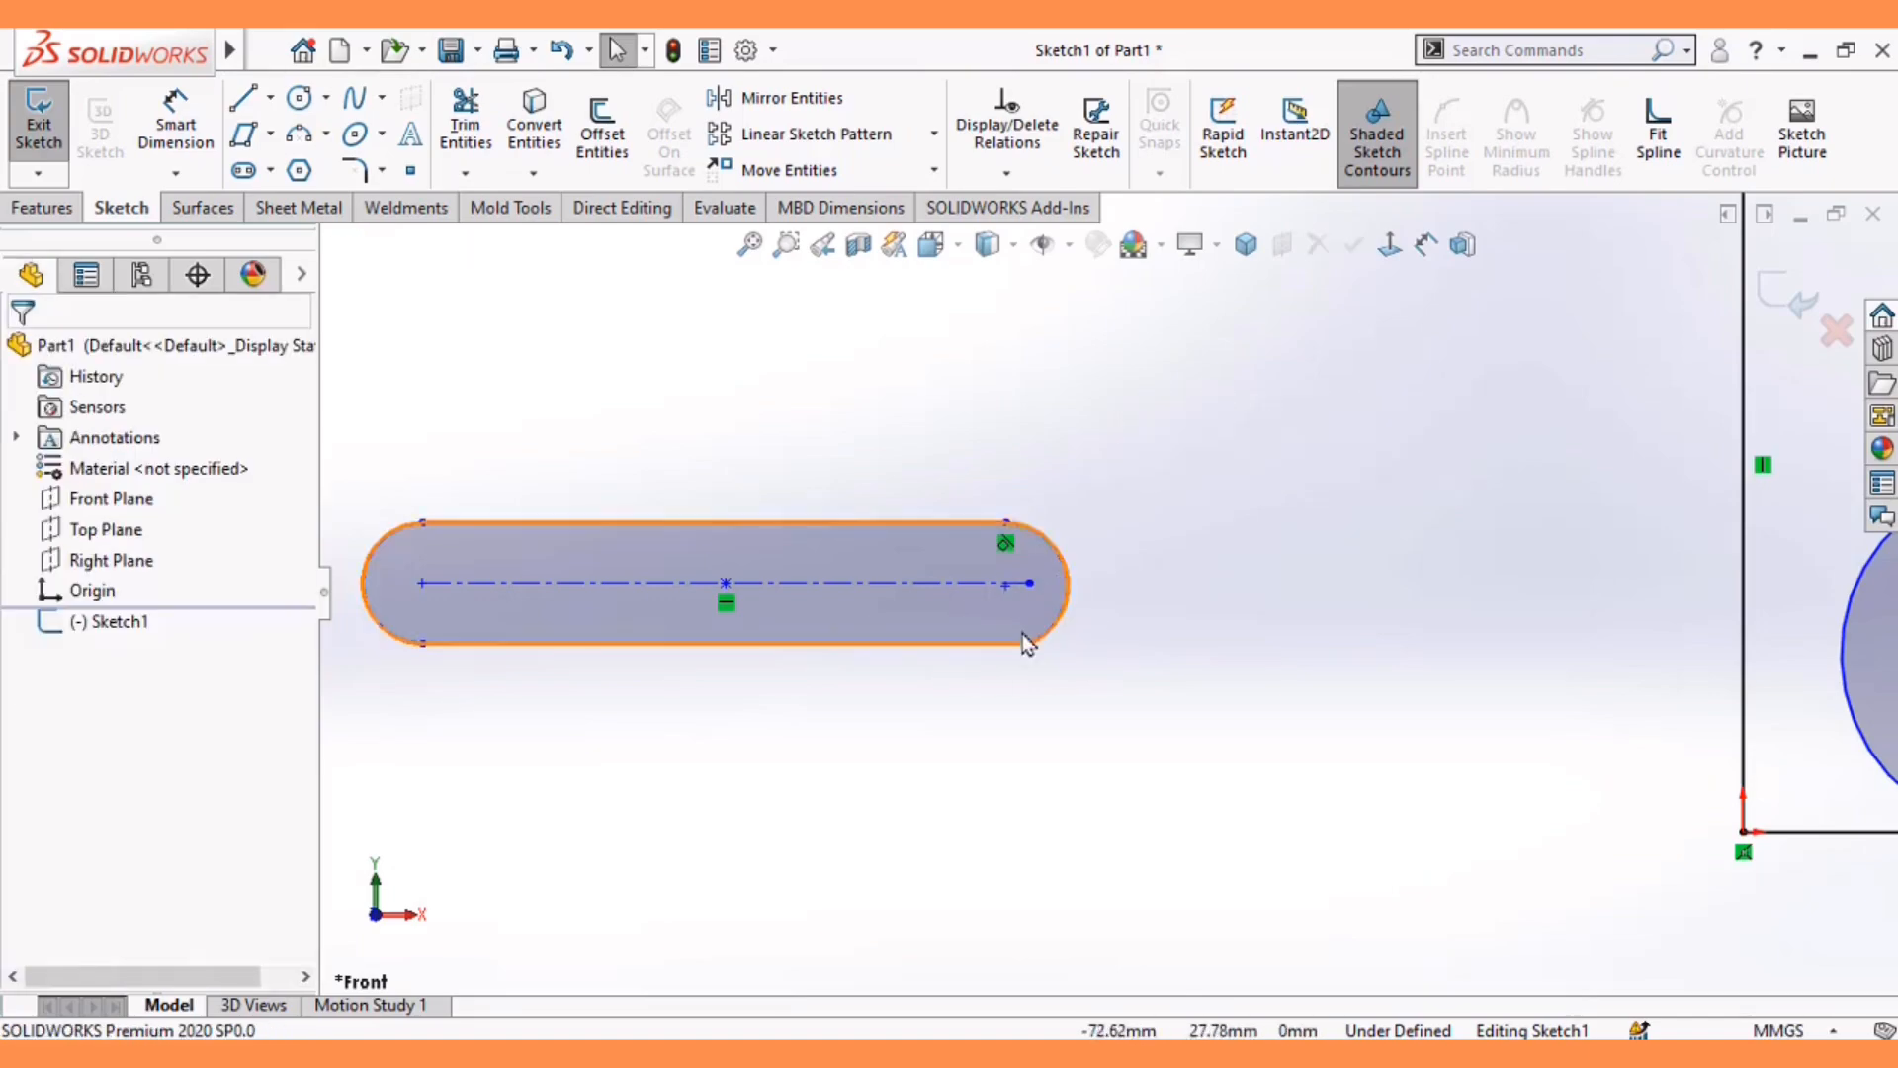
- Add a Tangent relation between the slot's lower edge and the new end arc
click(994, 645)
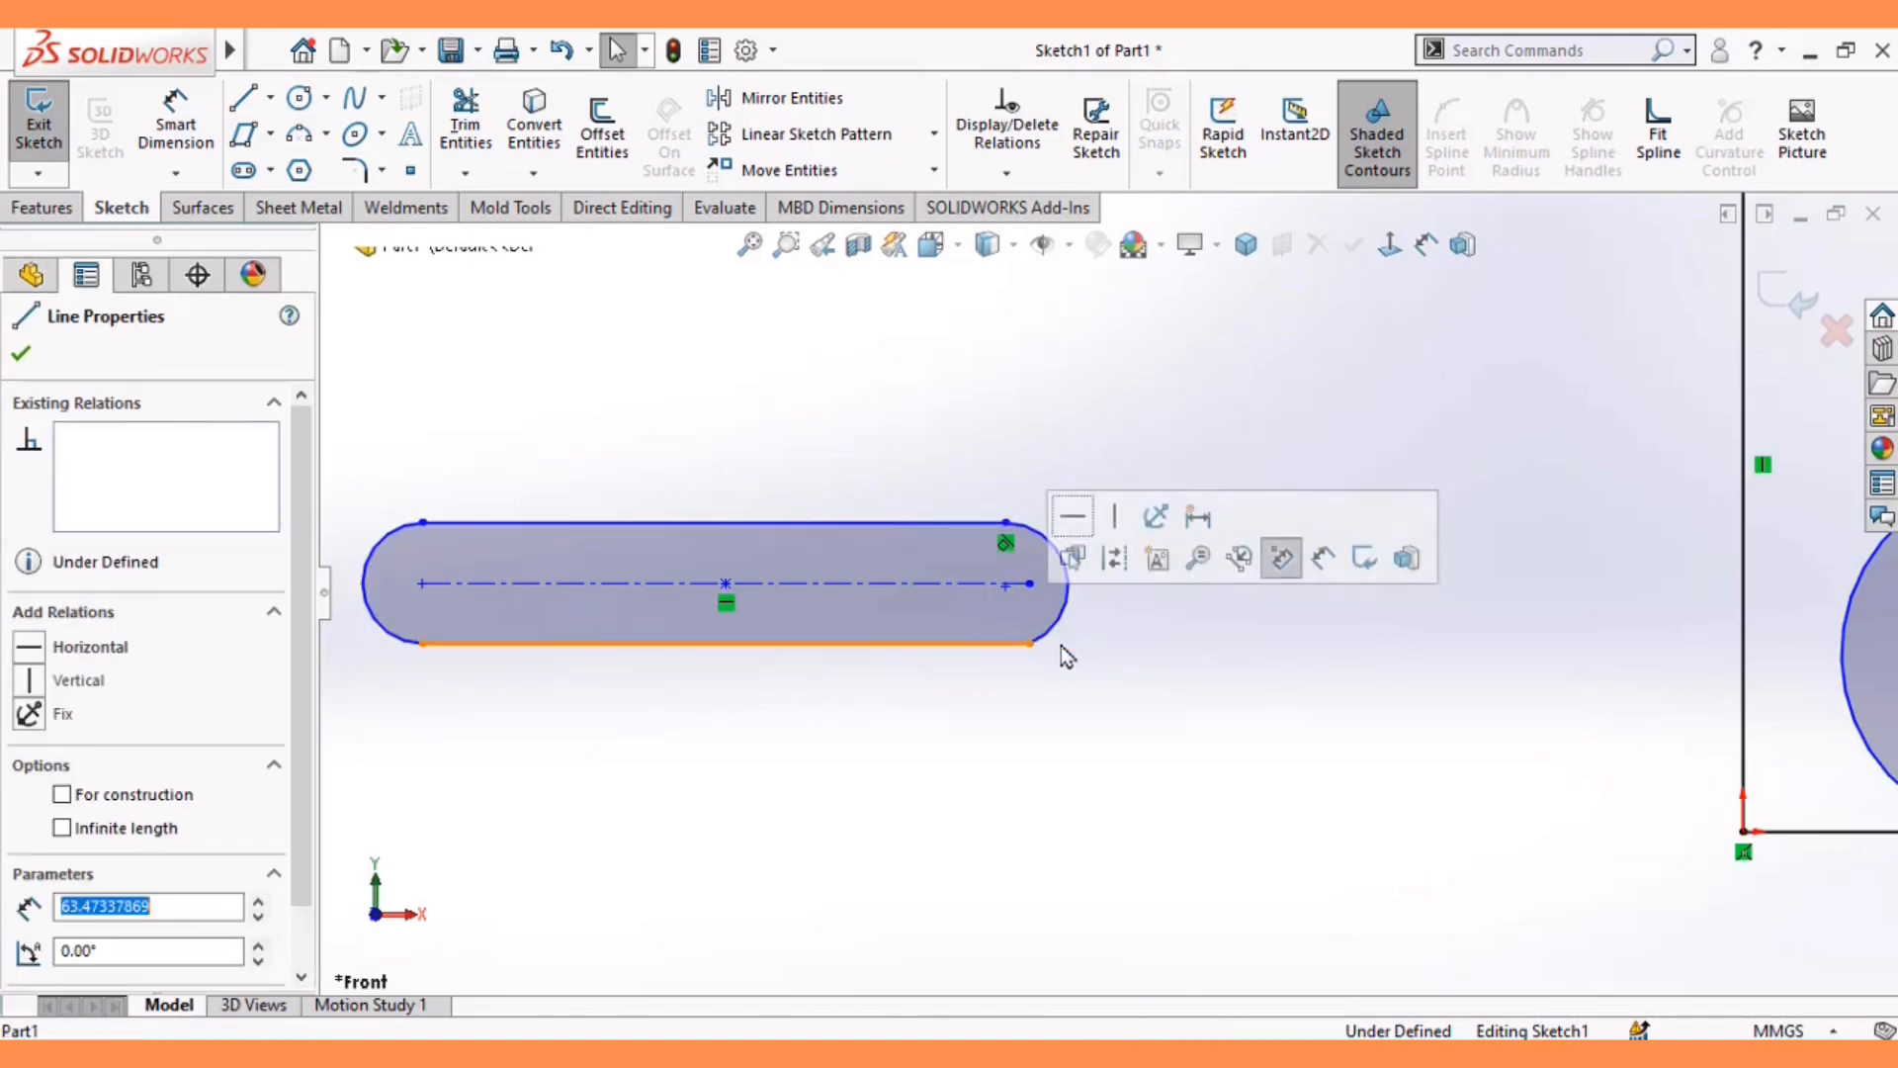
ctrl+click(1064, 623)
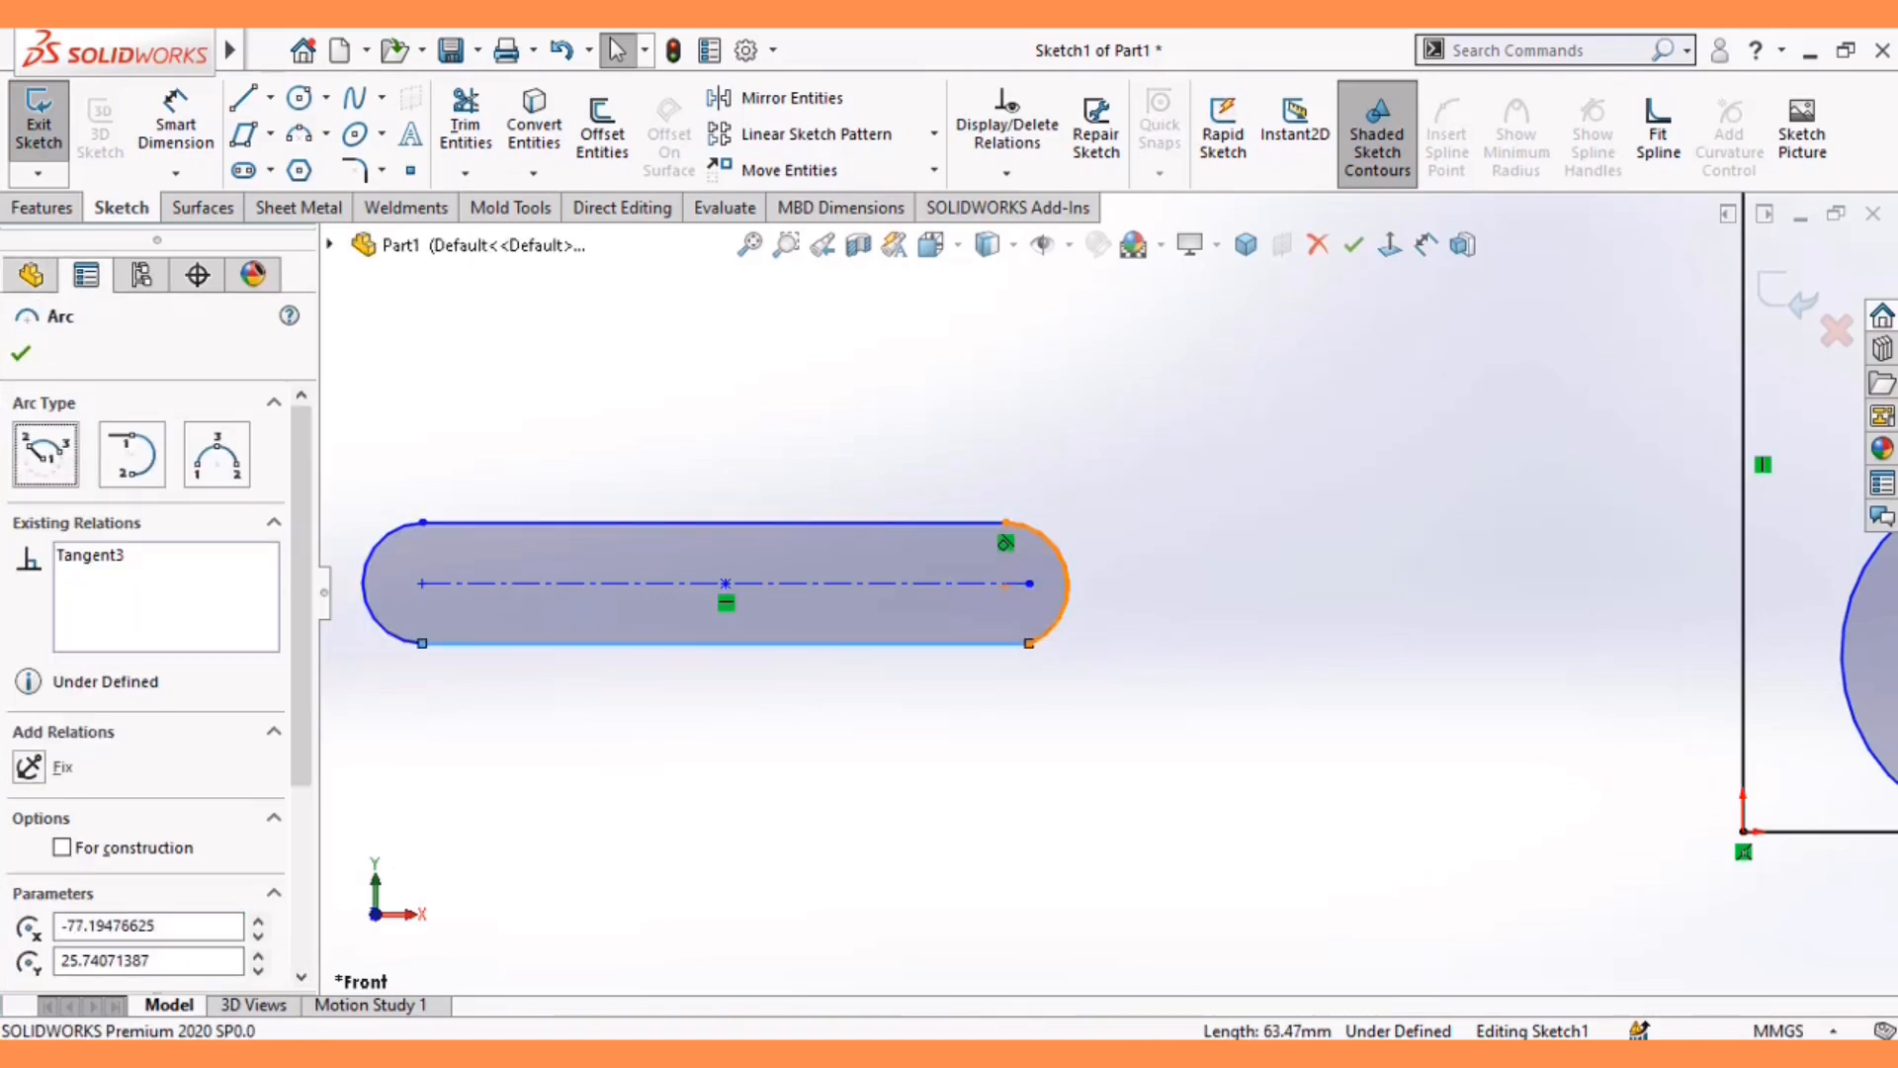
click(1047, 773)
scroll(1059, 670, up, 1)
scroll(1058, 670, down, 1)
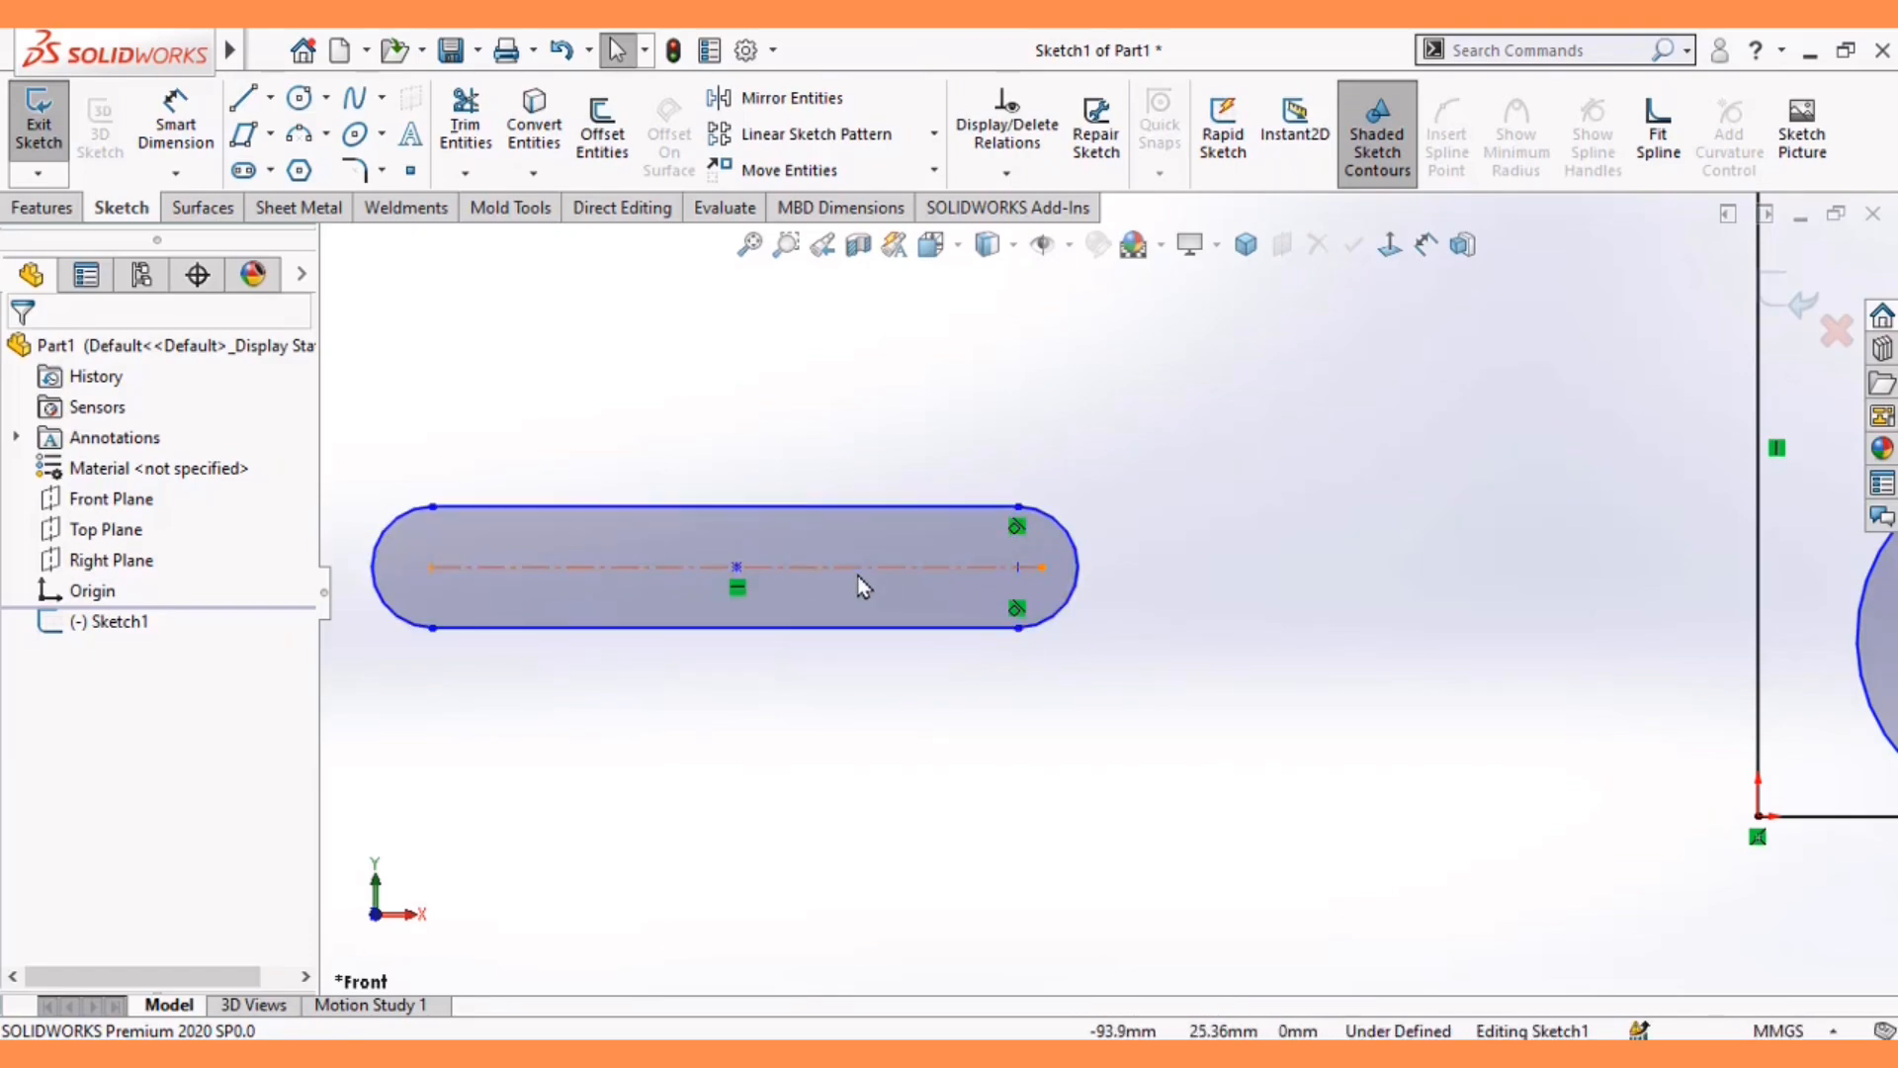
scroll(1144, 640, up, 6)
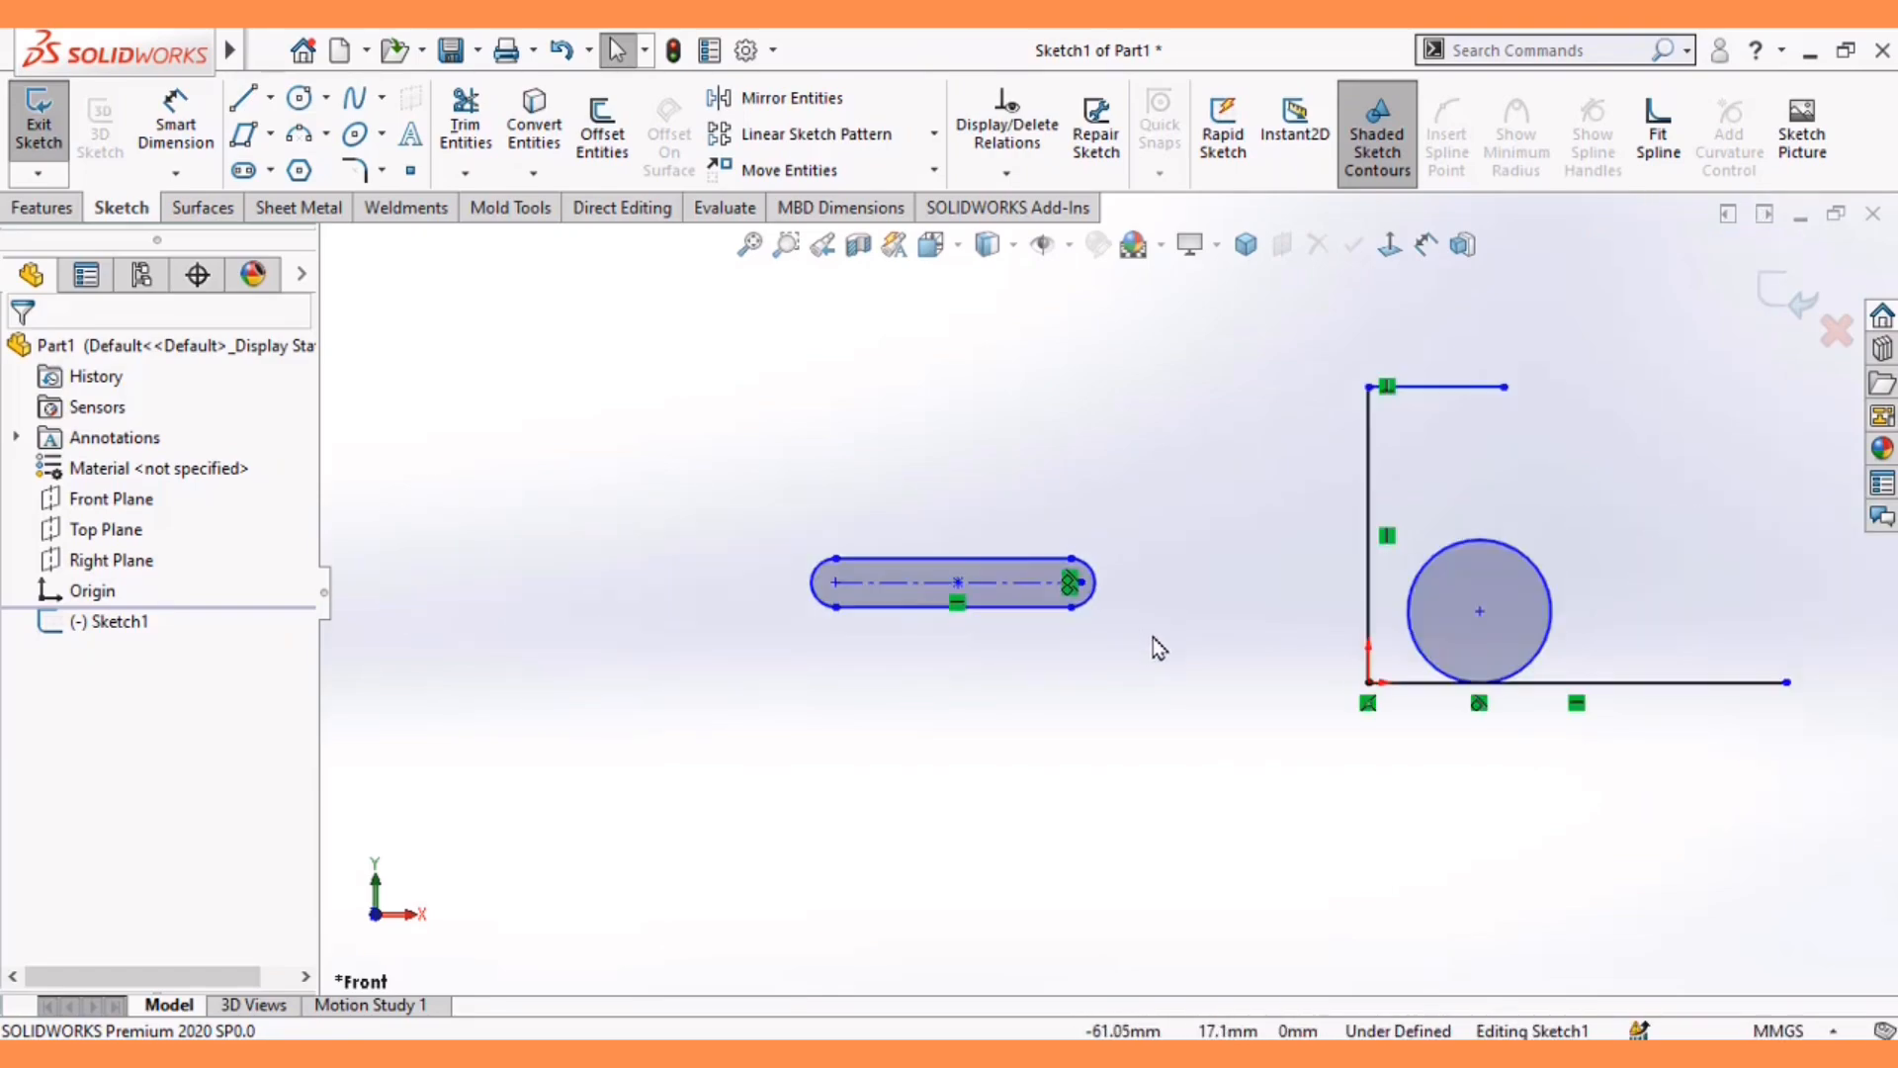
scroll(1255, 702, down, 3)
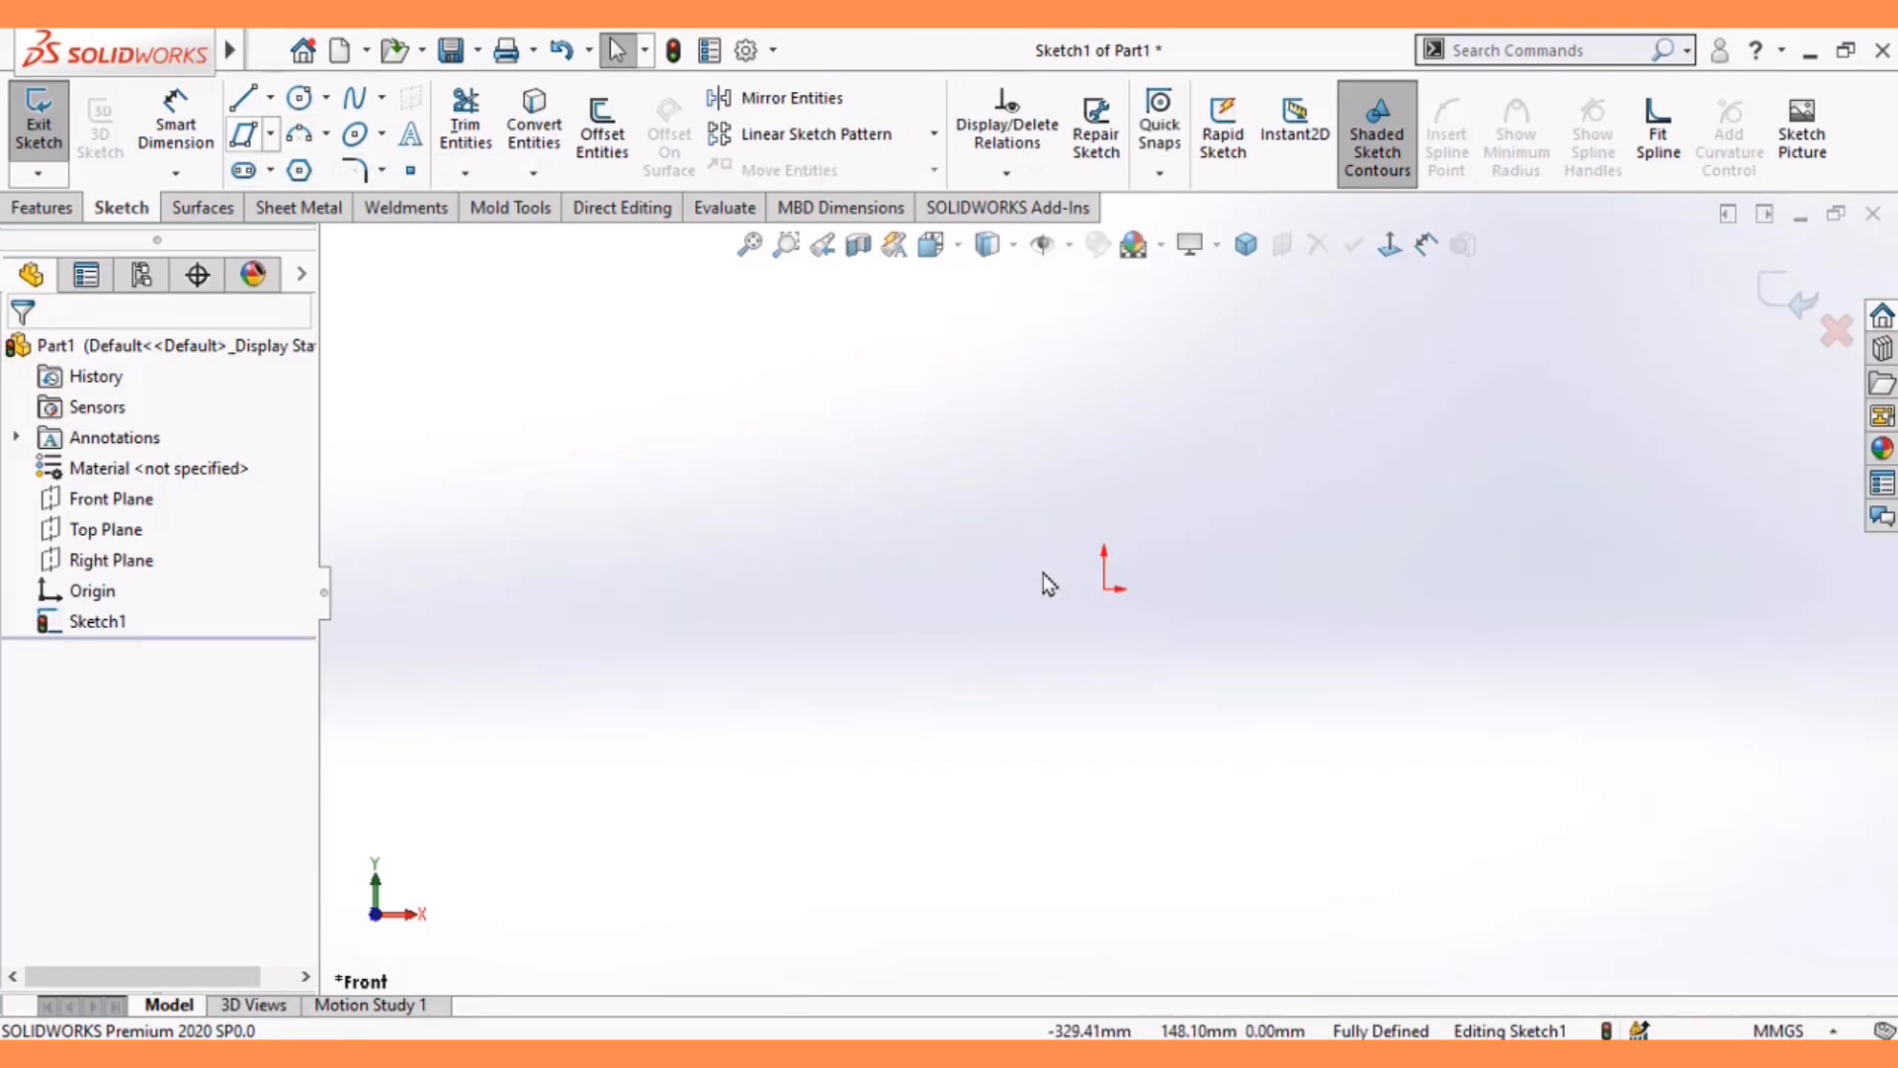
- Draw a corner rectangle about 84 mm wide and 55 mm high in the empty sketch, starting at the origin
click(242, 133)
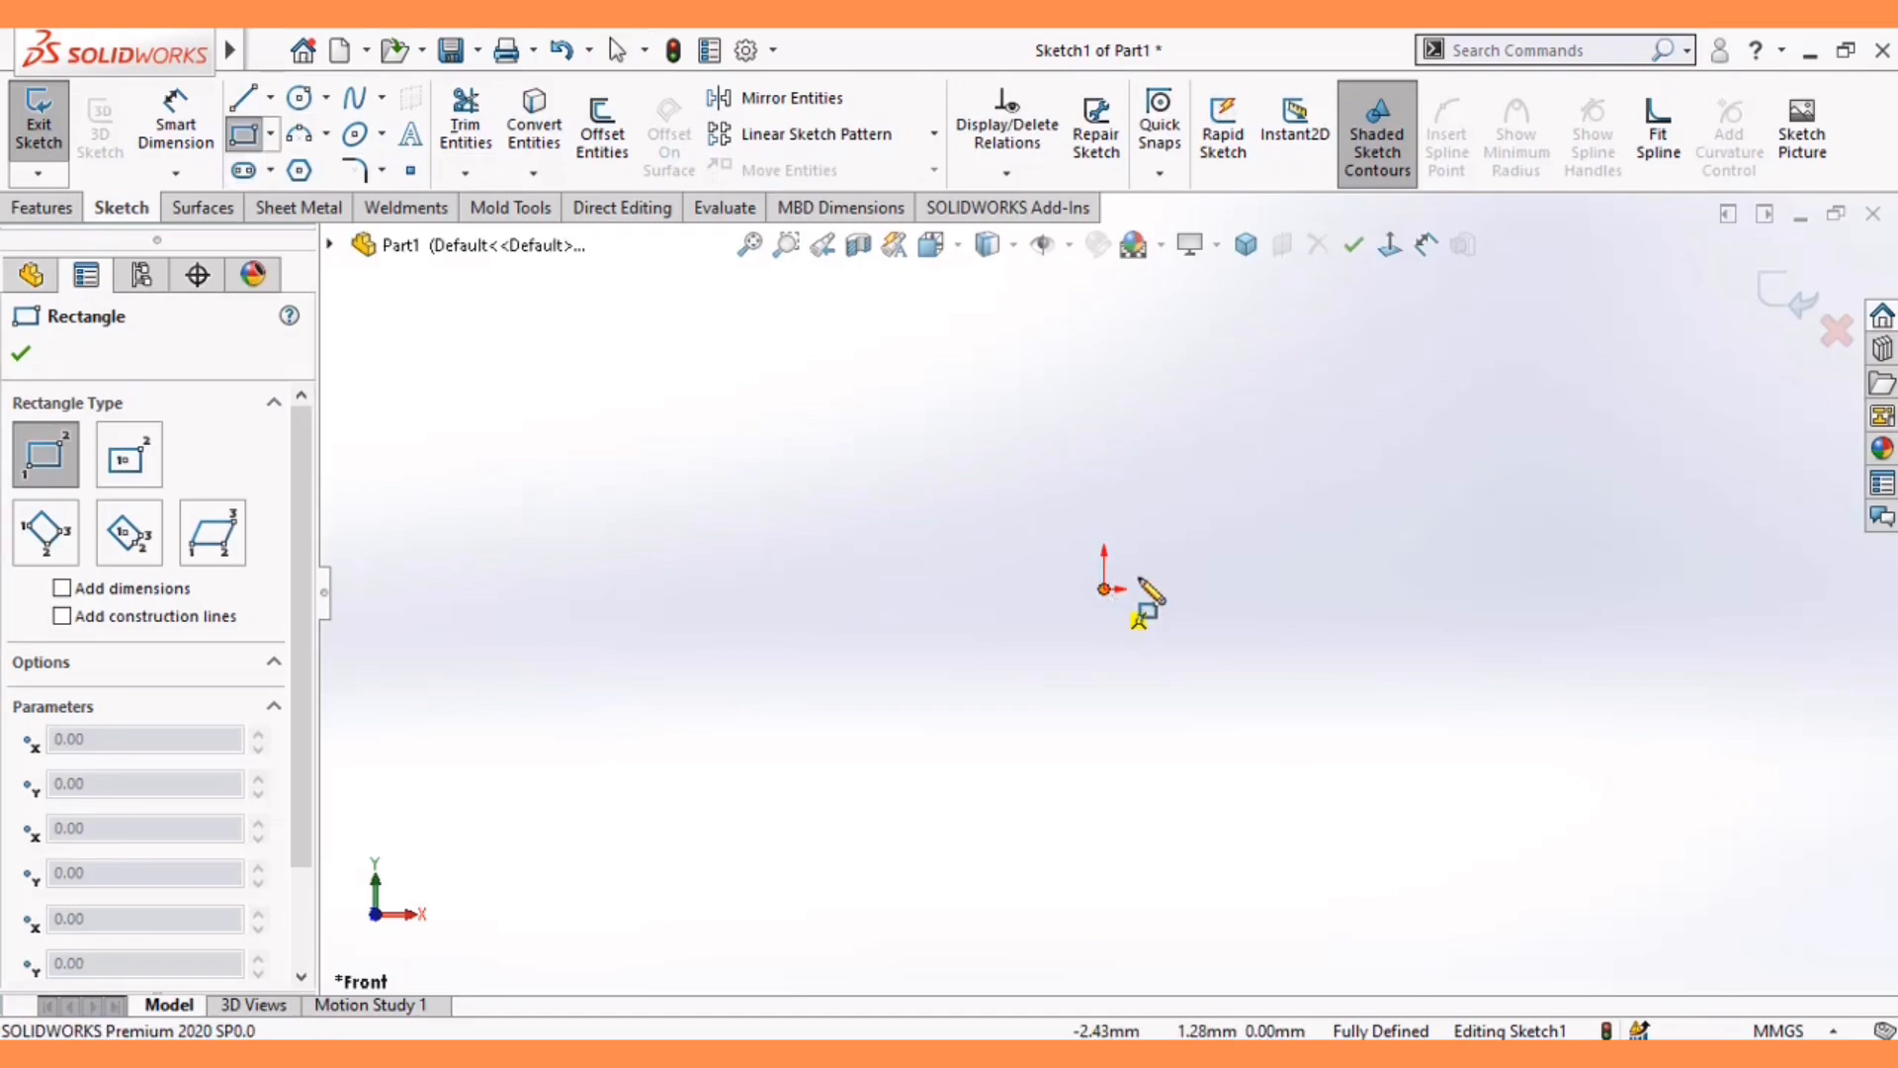
click(1104, 588)
click(1302, 464)
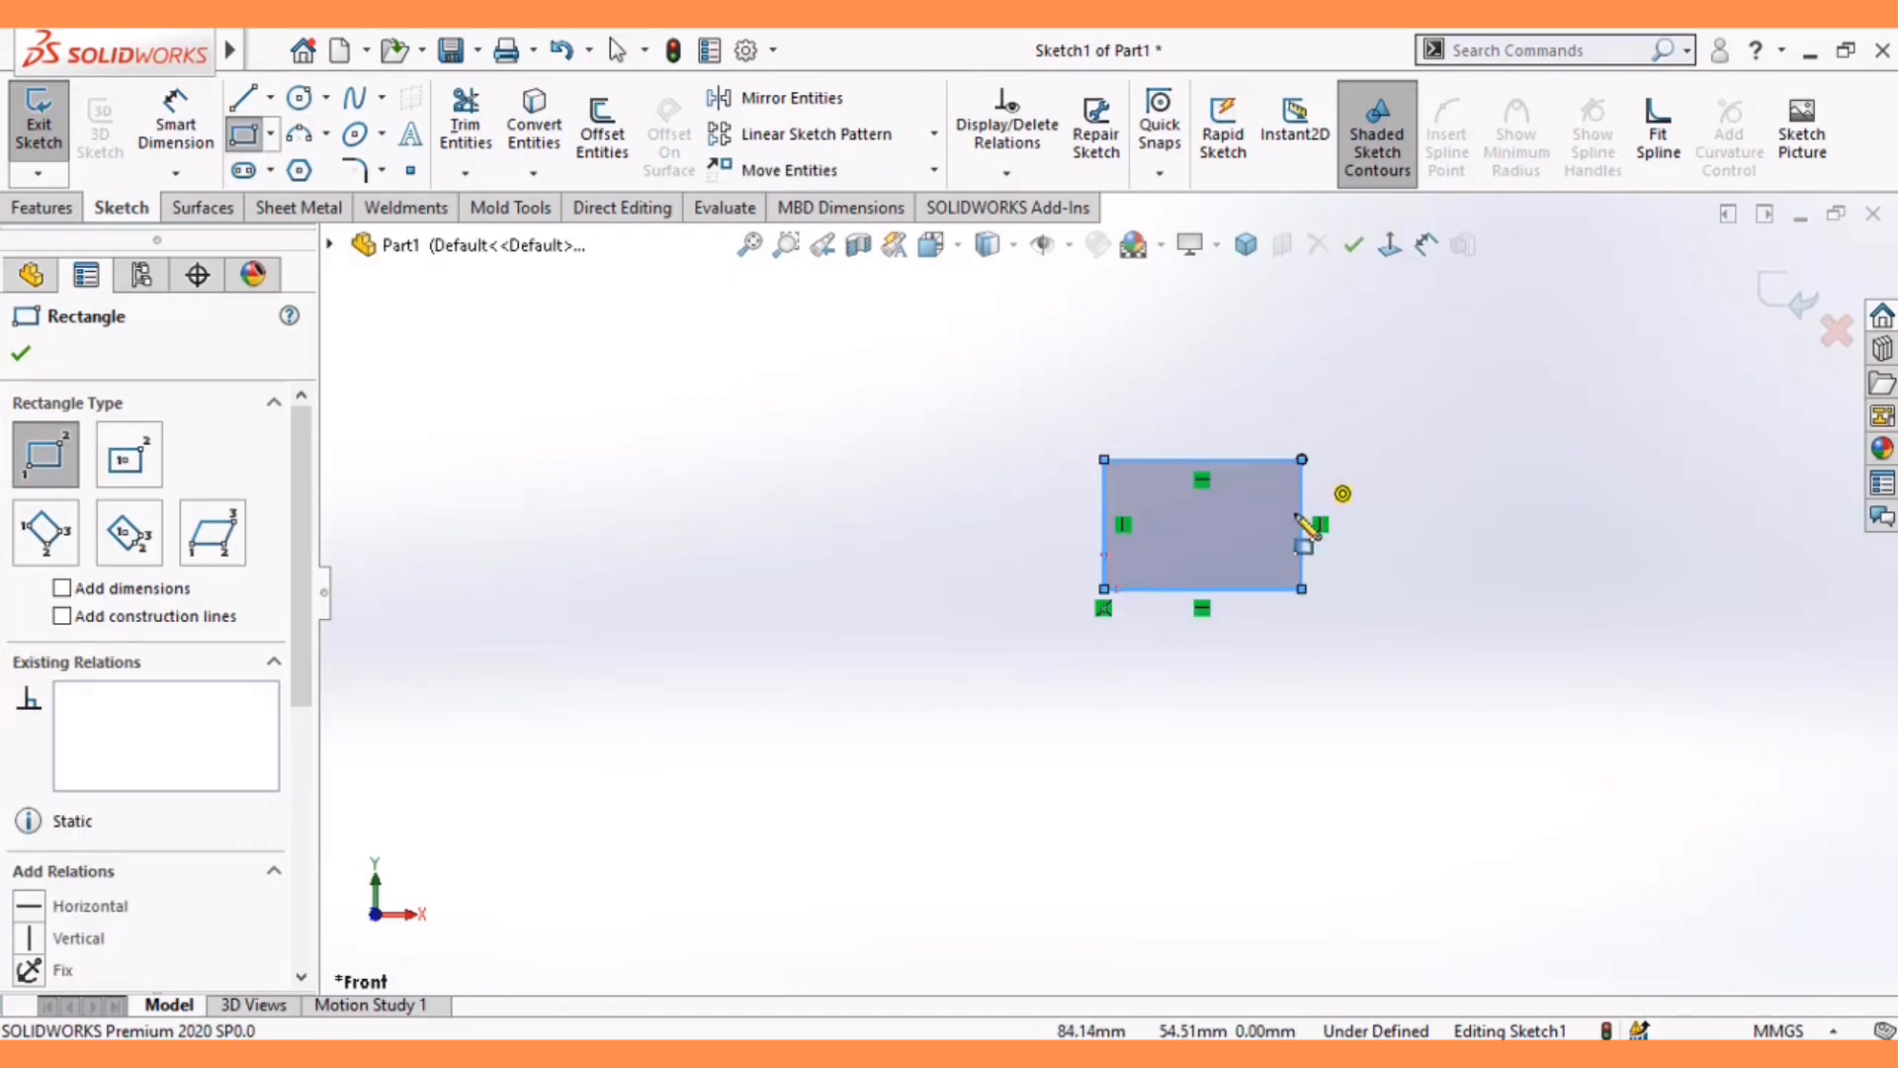
scroll(1309, 524, down, 2)
key(Escape)
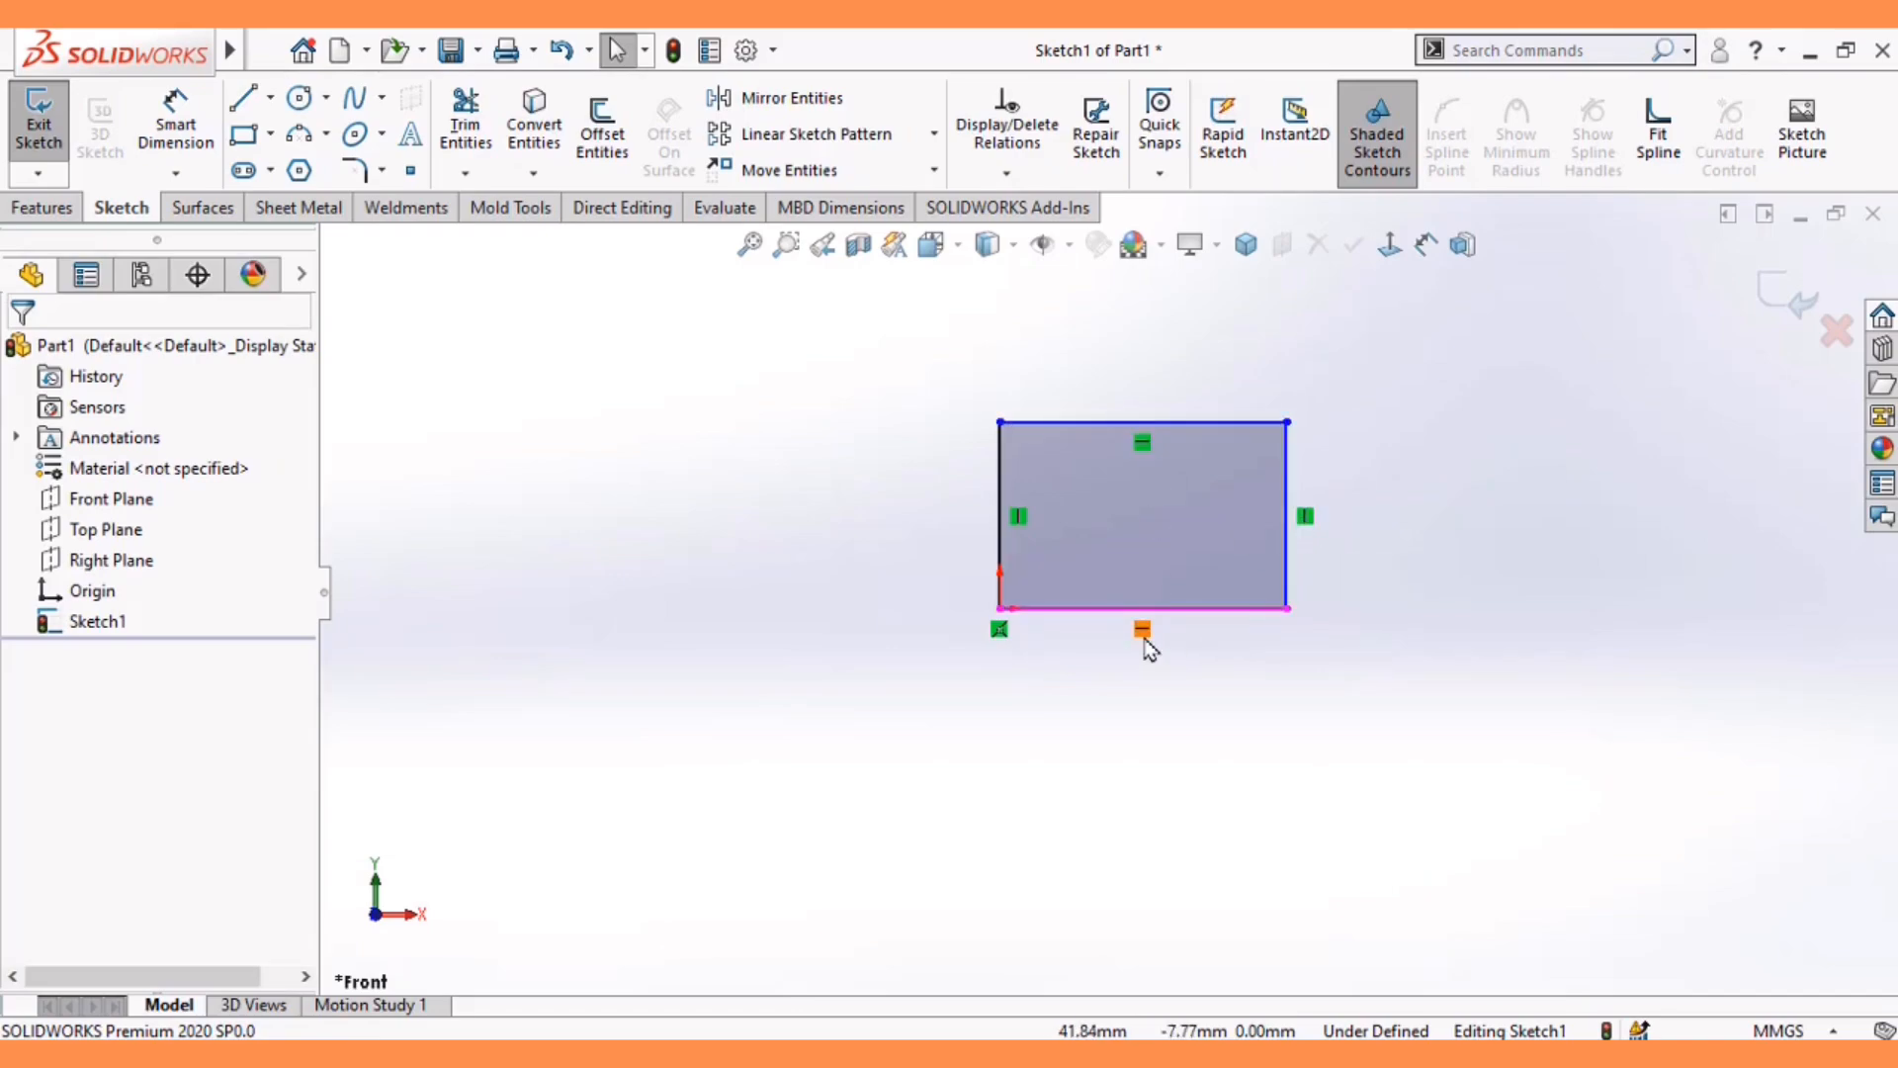
- Draw an inclined parallelogram below the rectangle, with short sides about 28.5 mm long
click(270, 134)
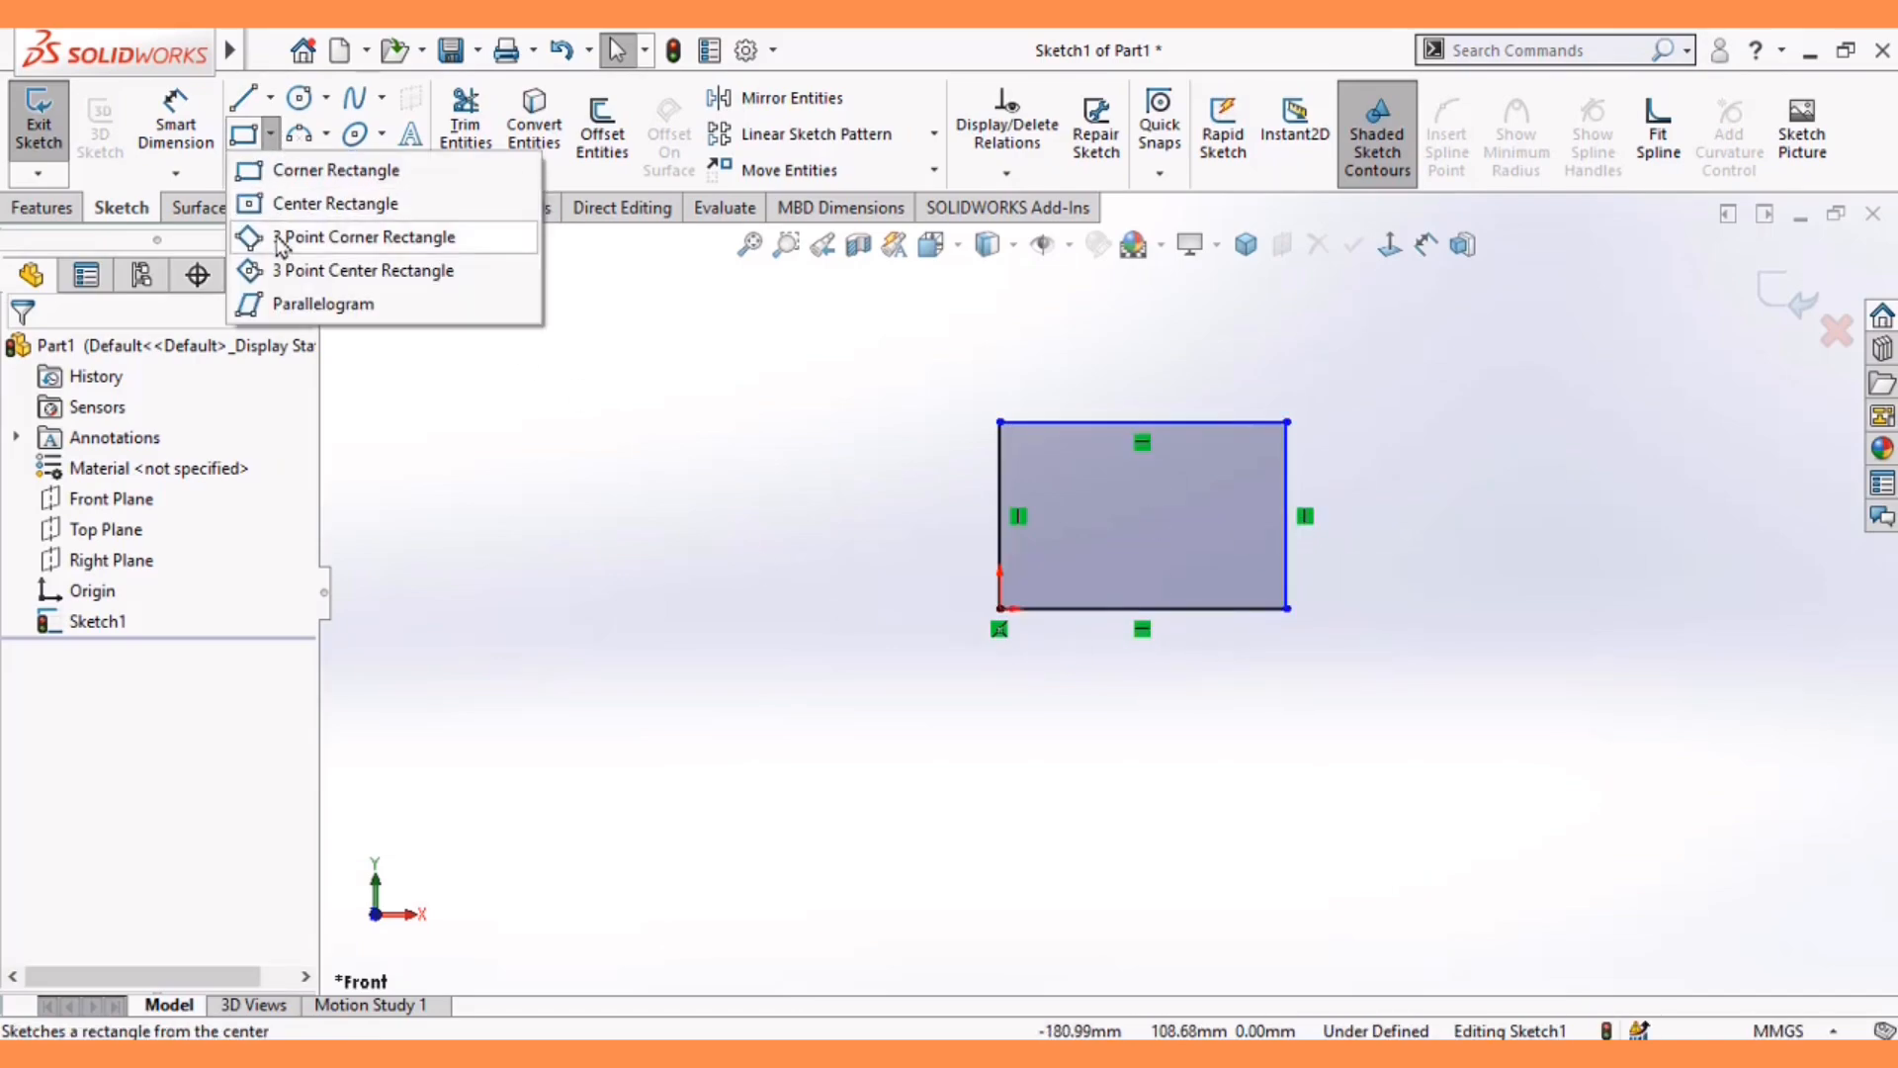
click(316, 303)
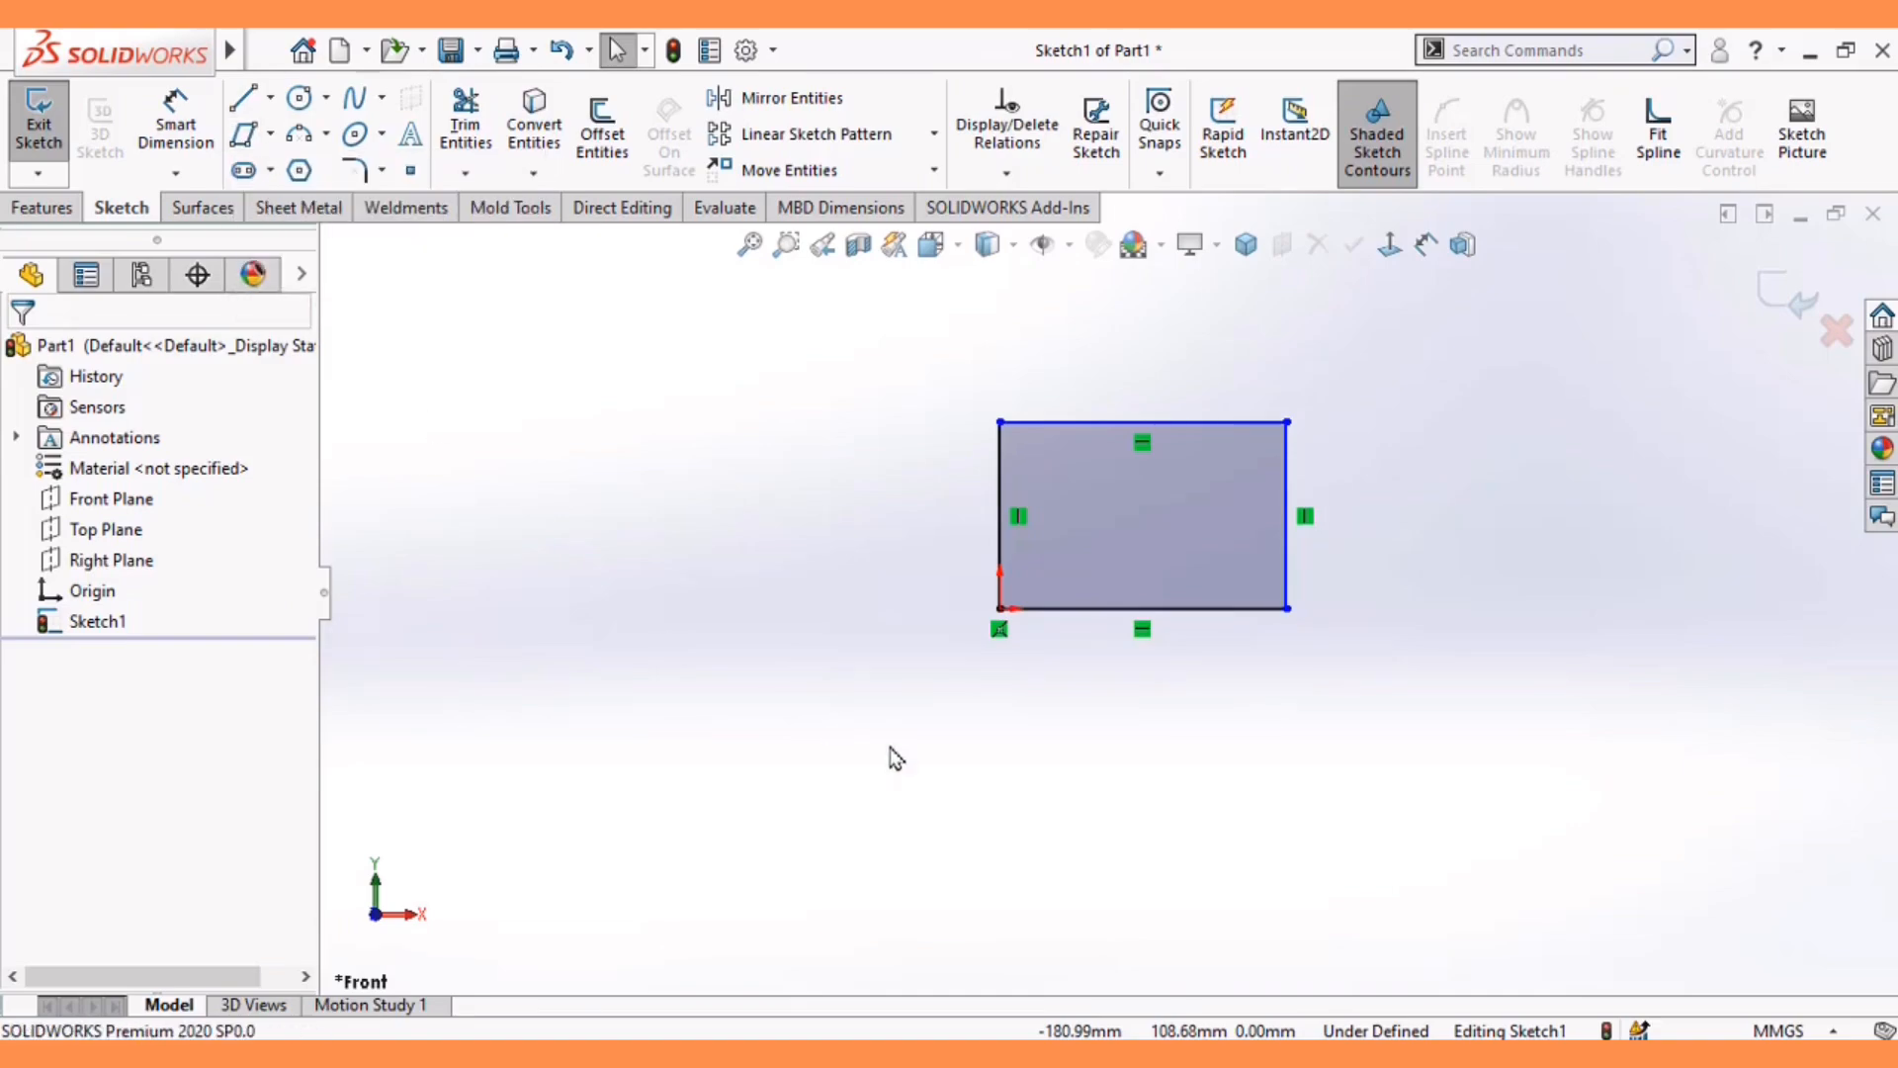
click(1012, 861)
click(1184, 758)
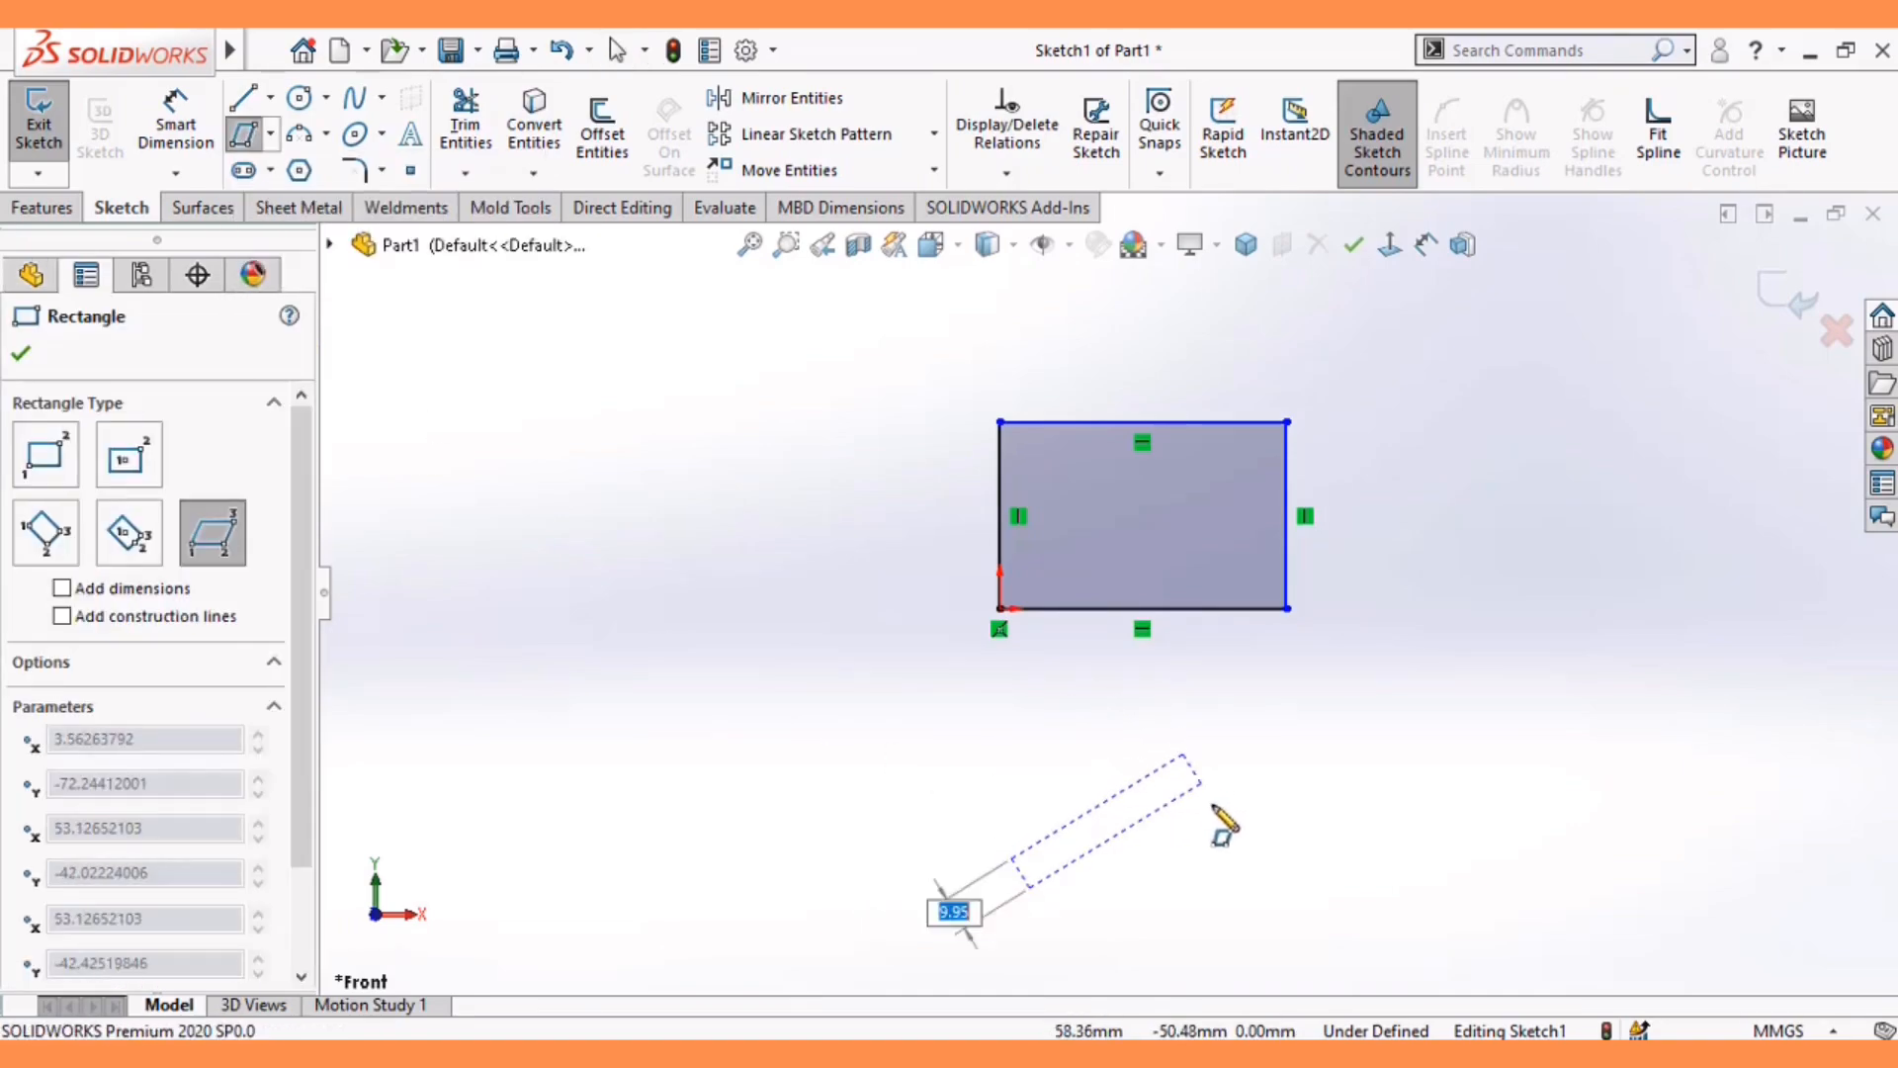
click(1256, 828)
scroll(1214, 914, down, 2)
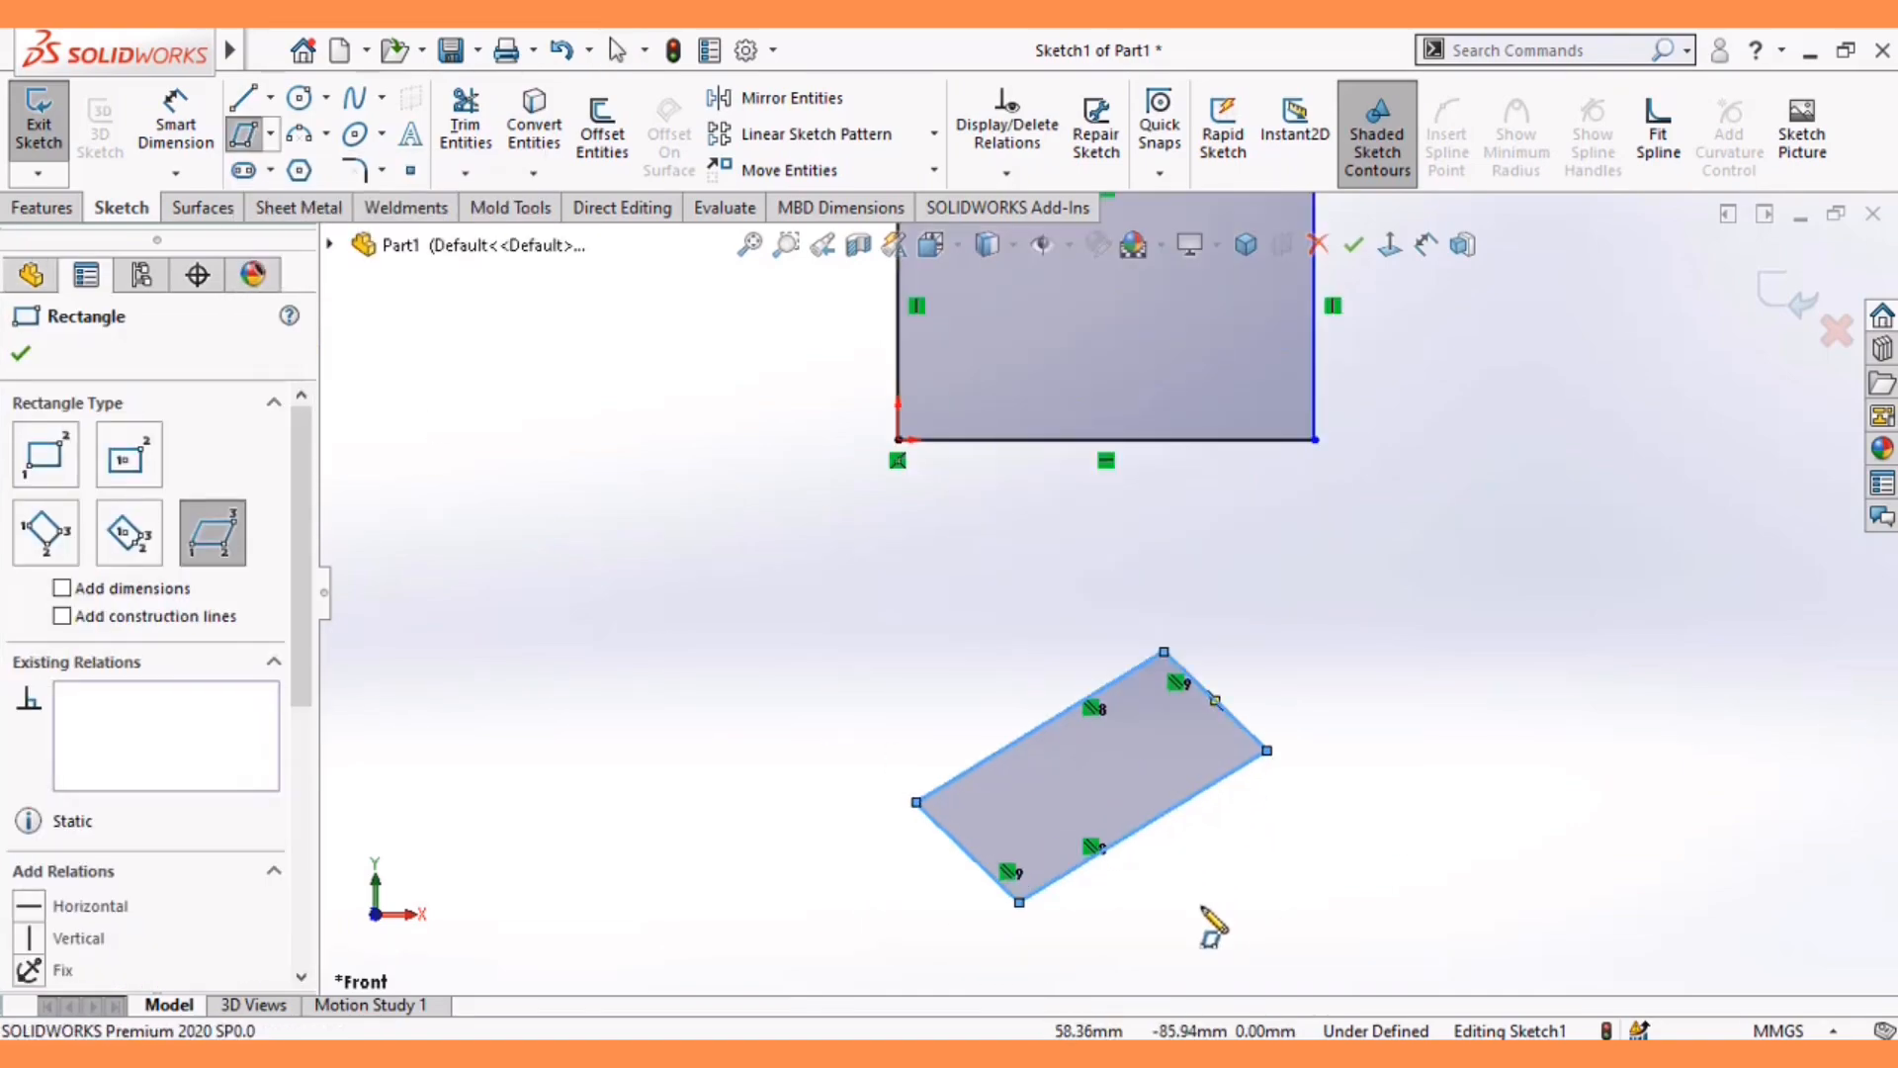
scroll(1212, 924, up, 1)
key(Escape)
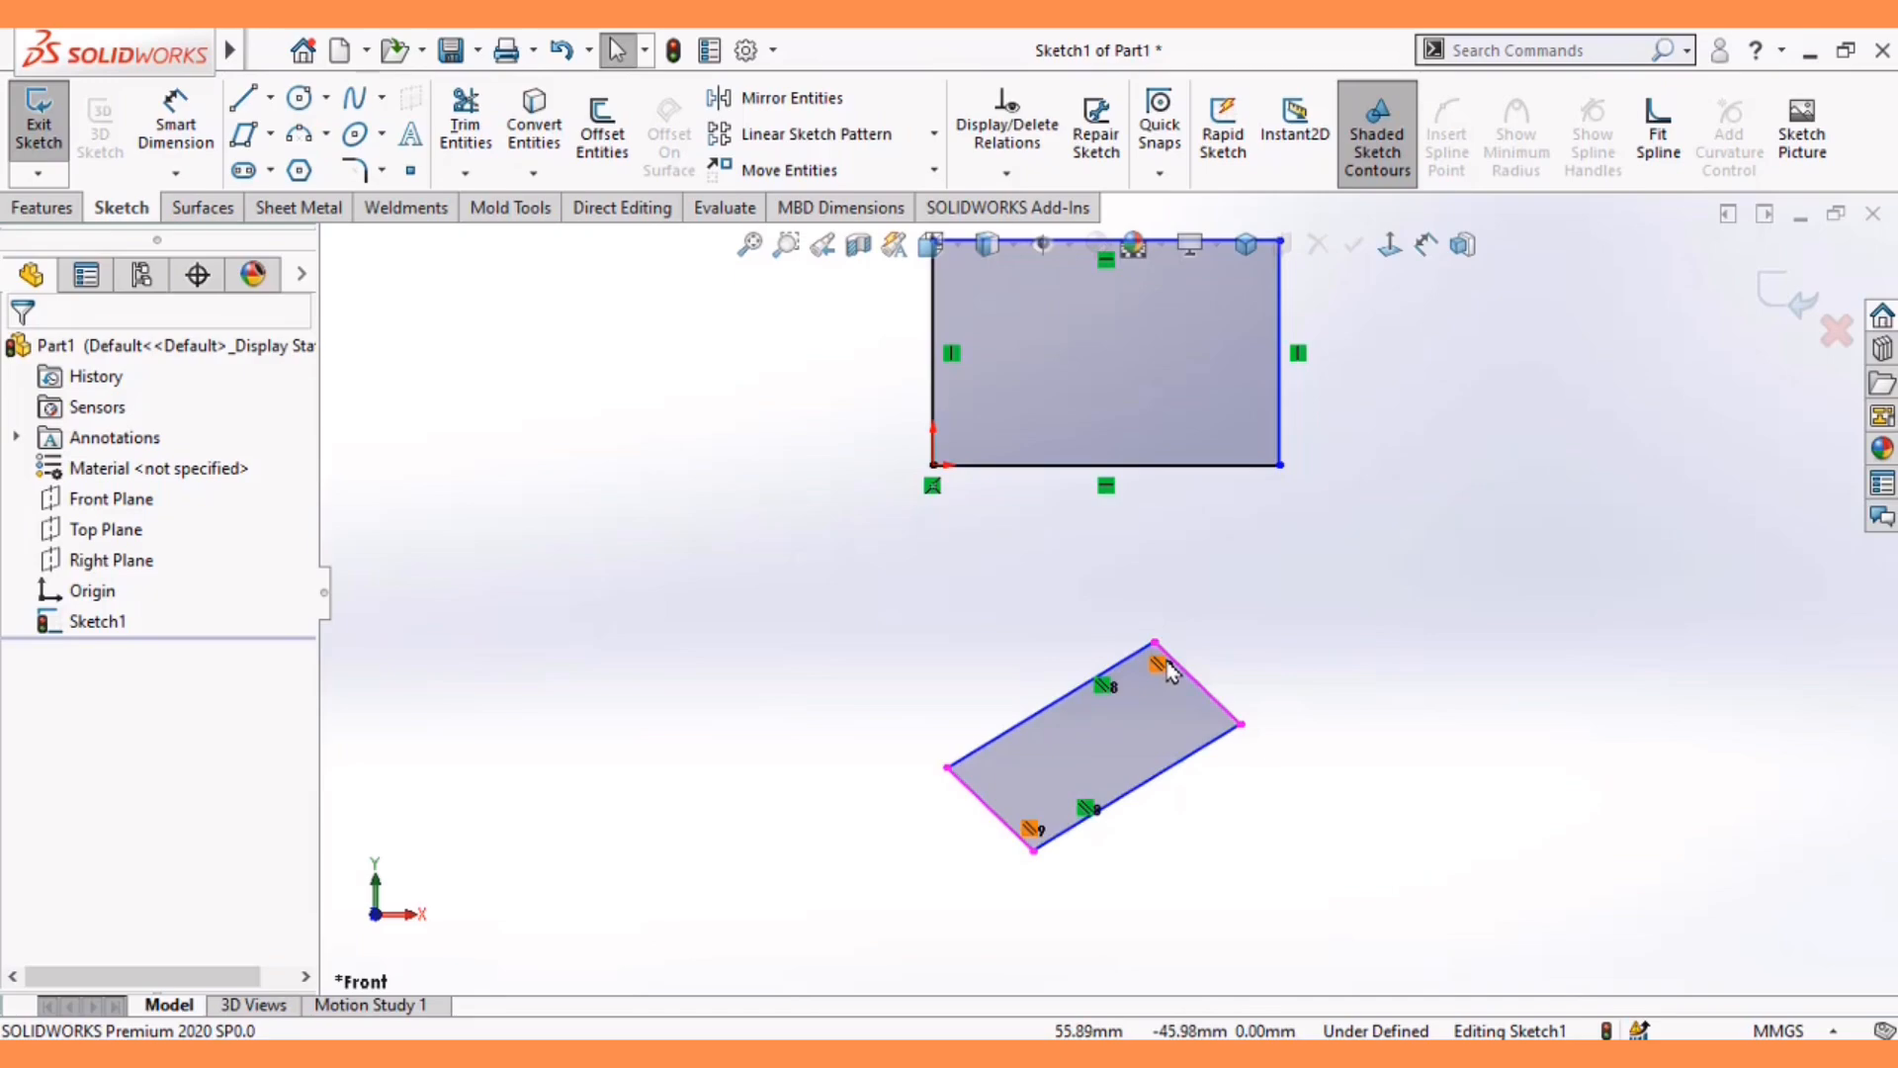
- Delete the Parallel relation between the parallelogram's short sides and move its rightmost corner inward
scroll(1258, 830, up, 1)
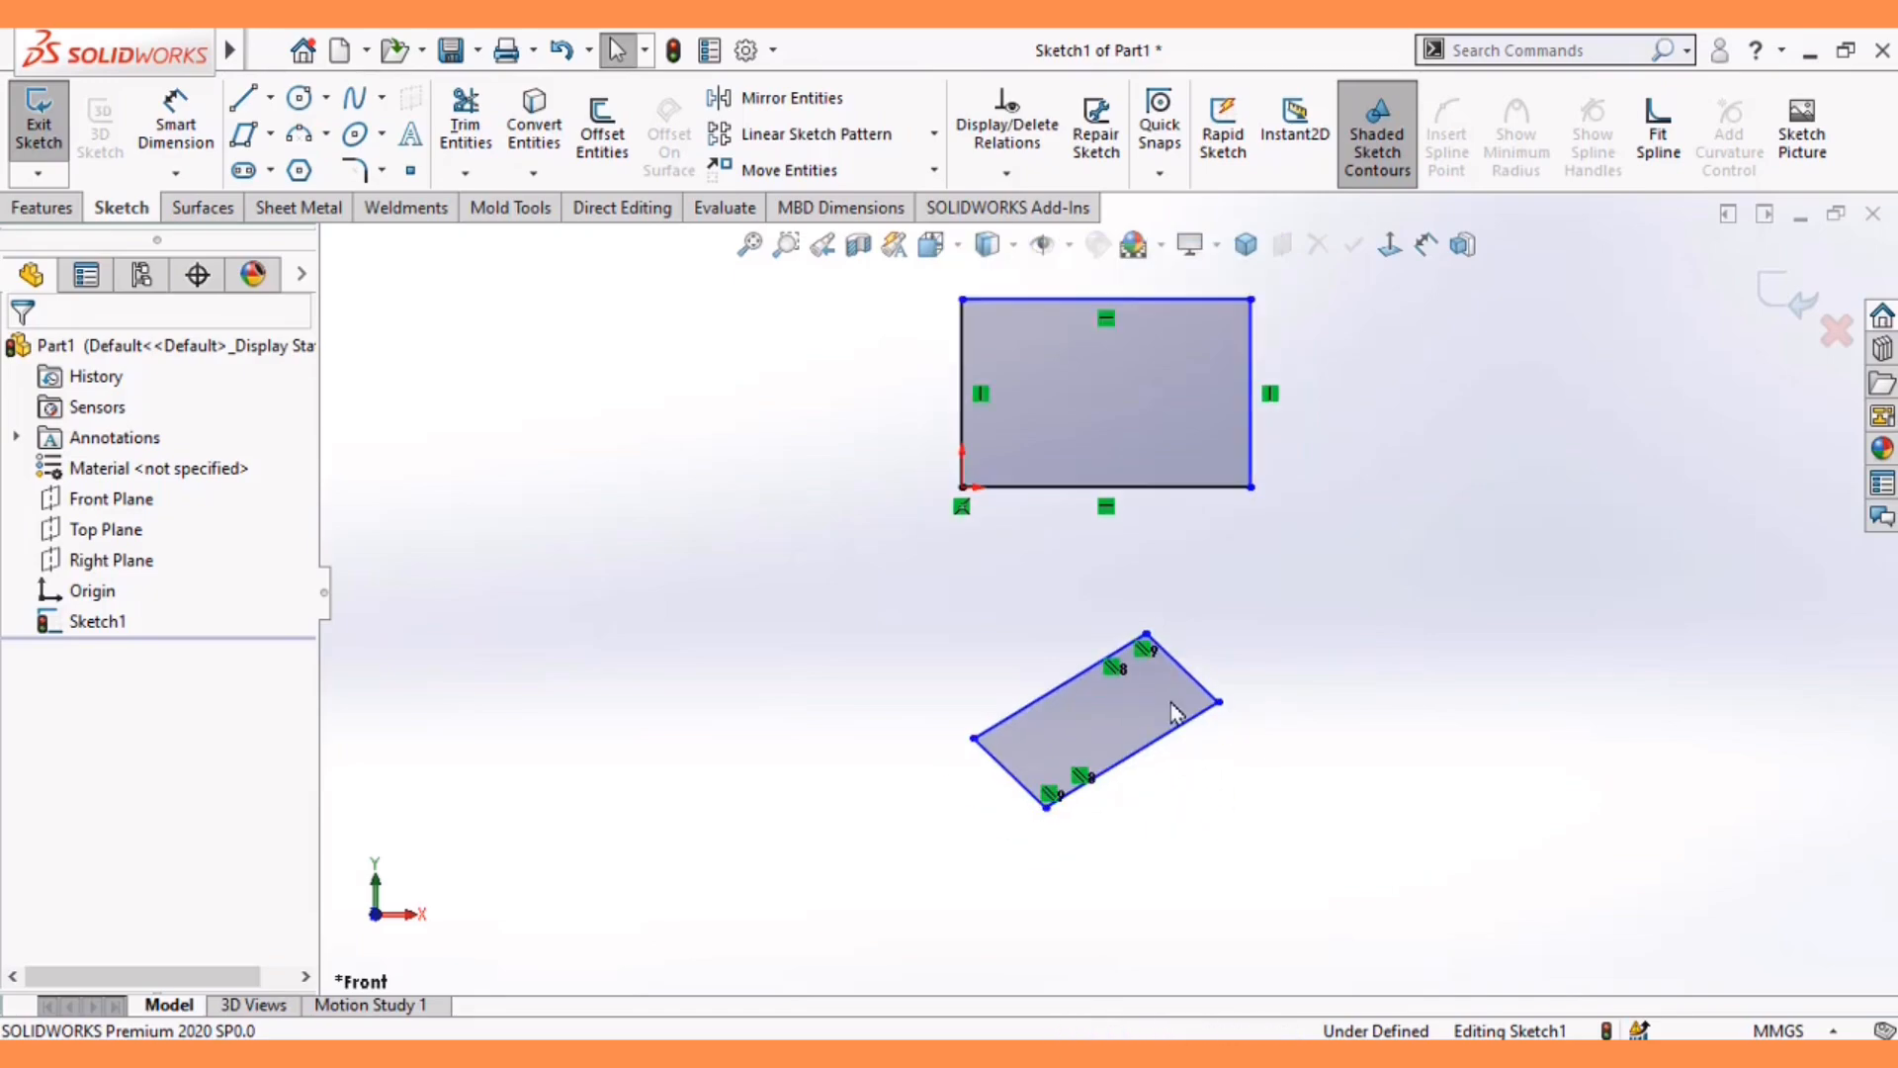
right_click(1143, 662)
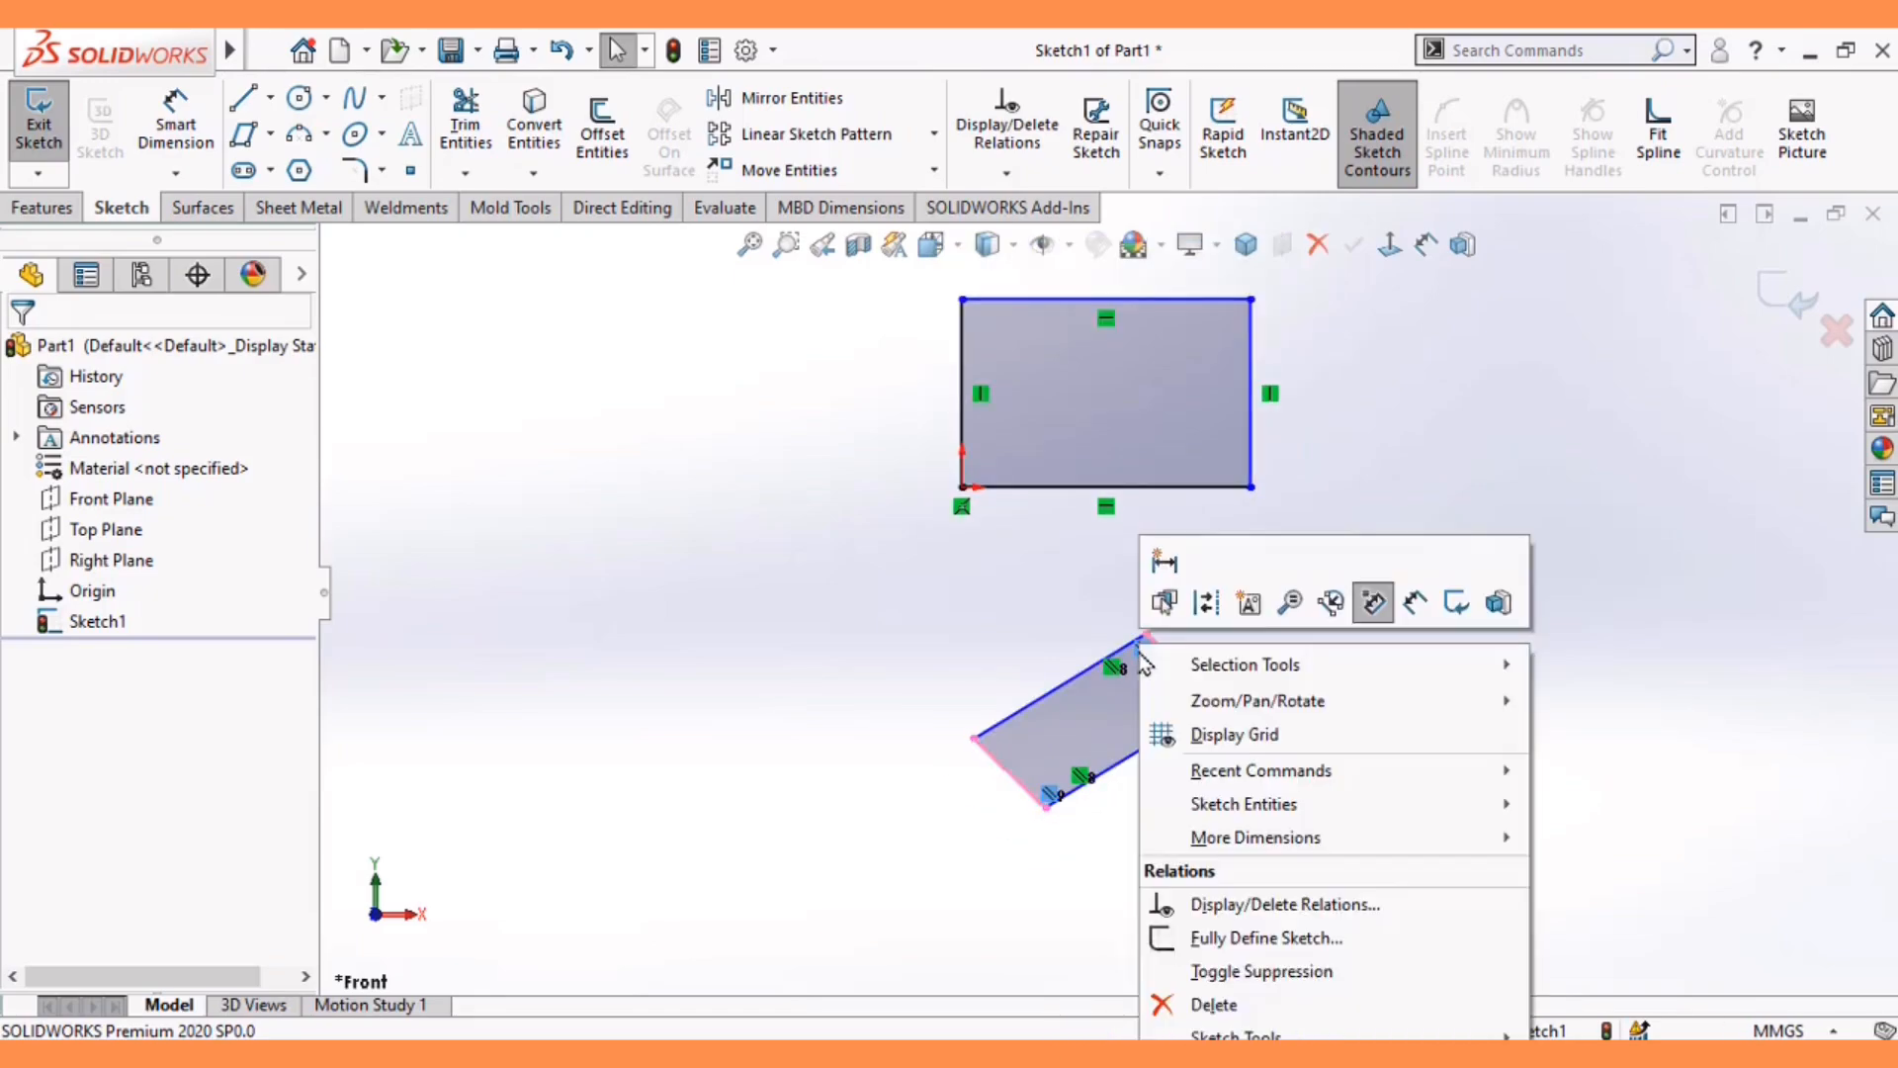
click(1196, 1000)
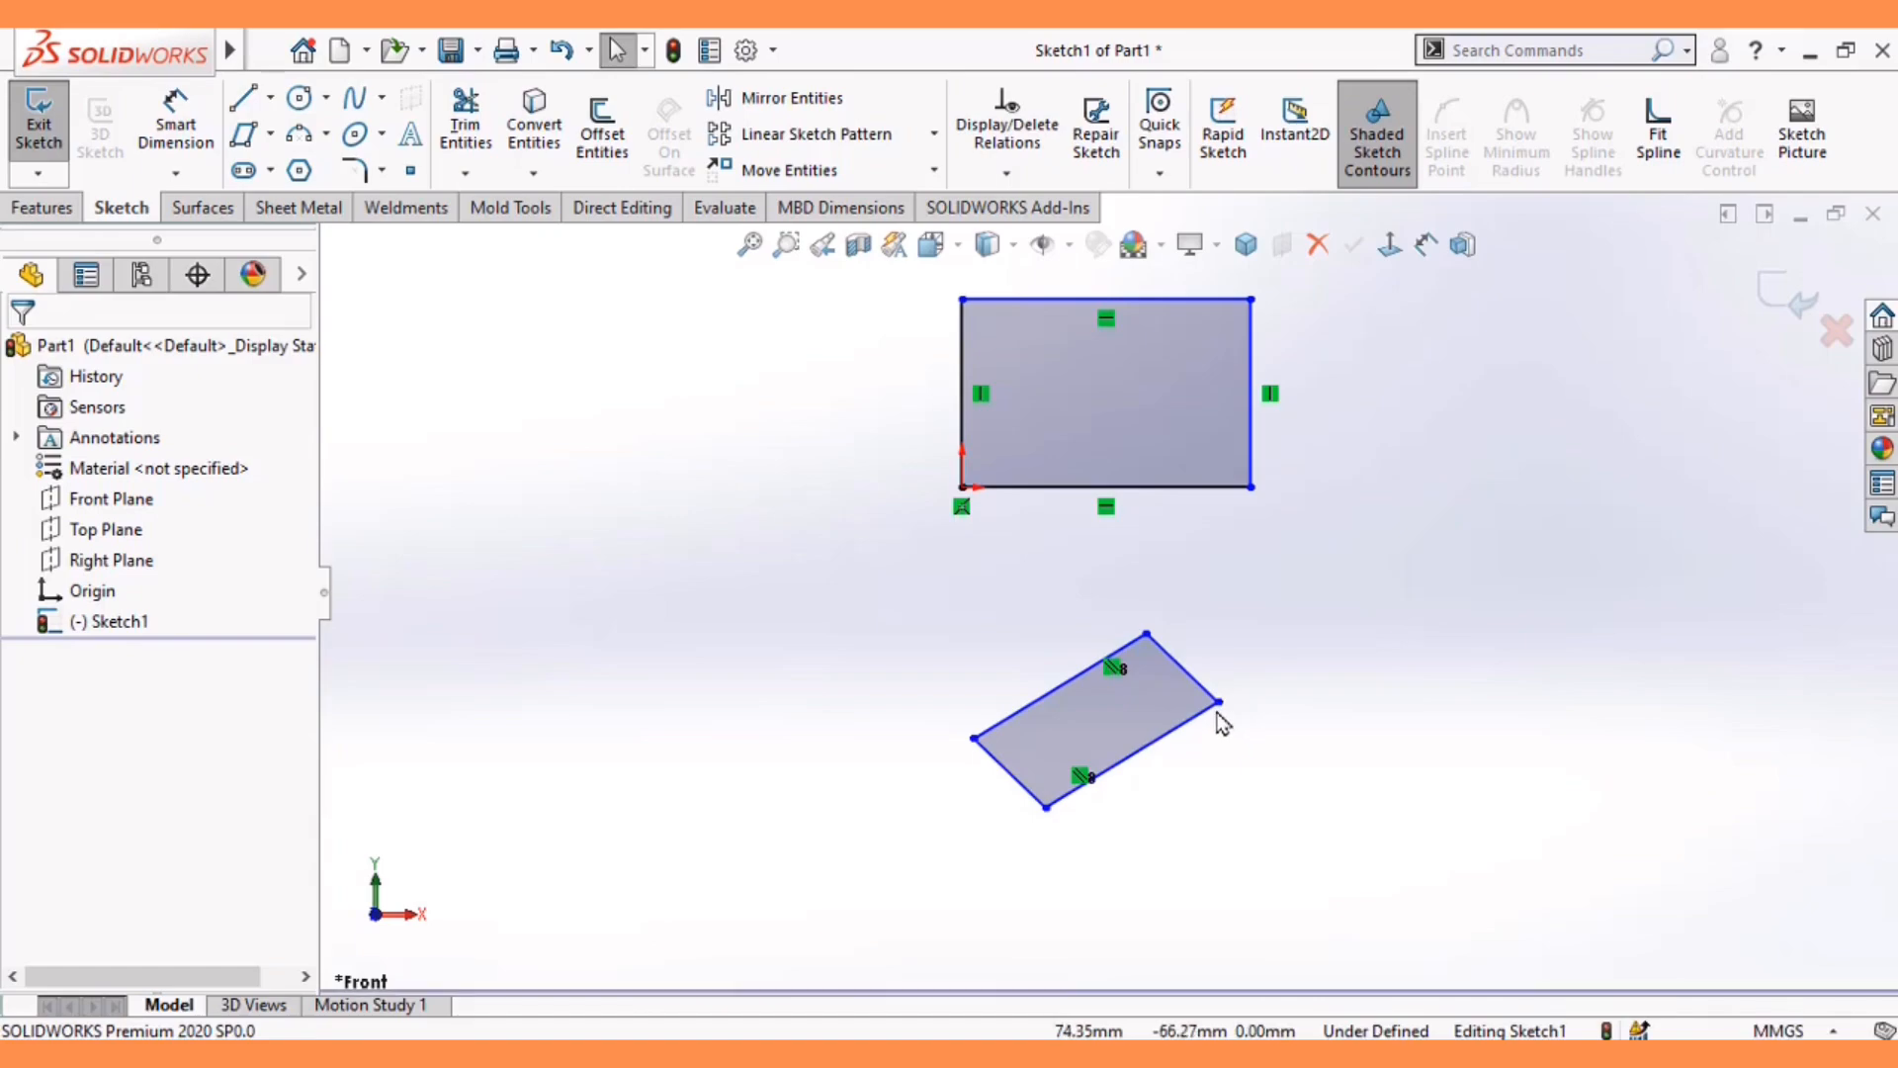
drag(1219, 702, 1183, 734)
click(1154, 796)
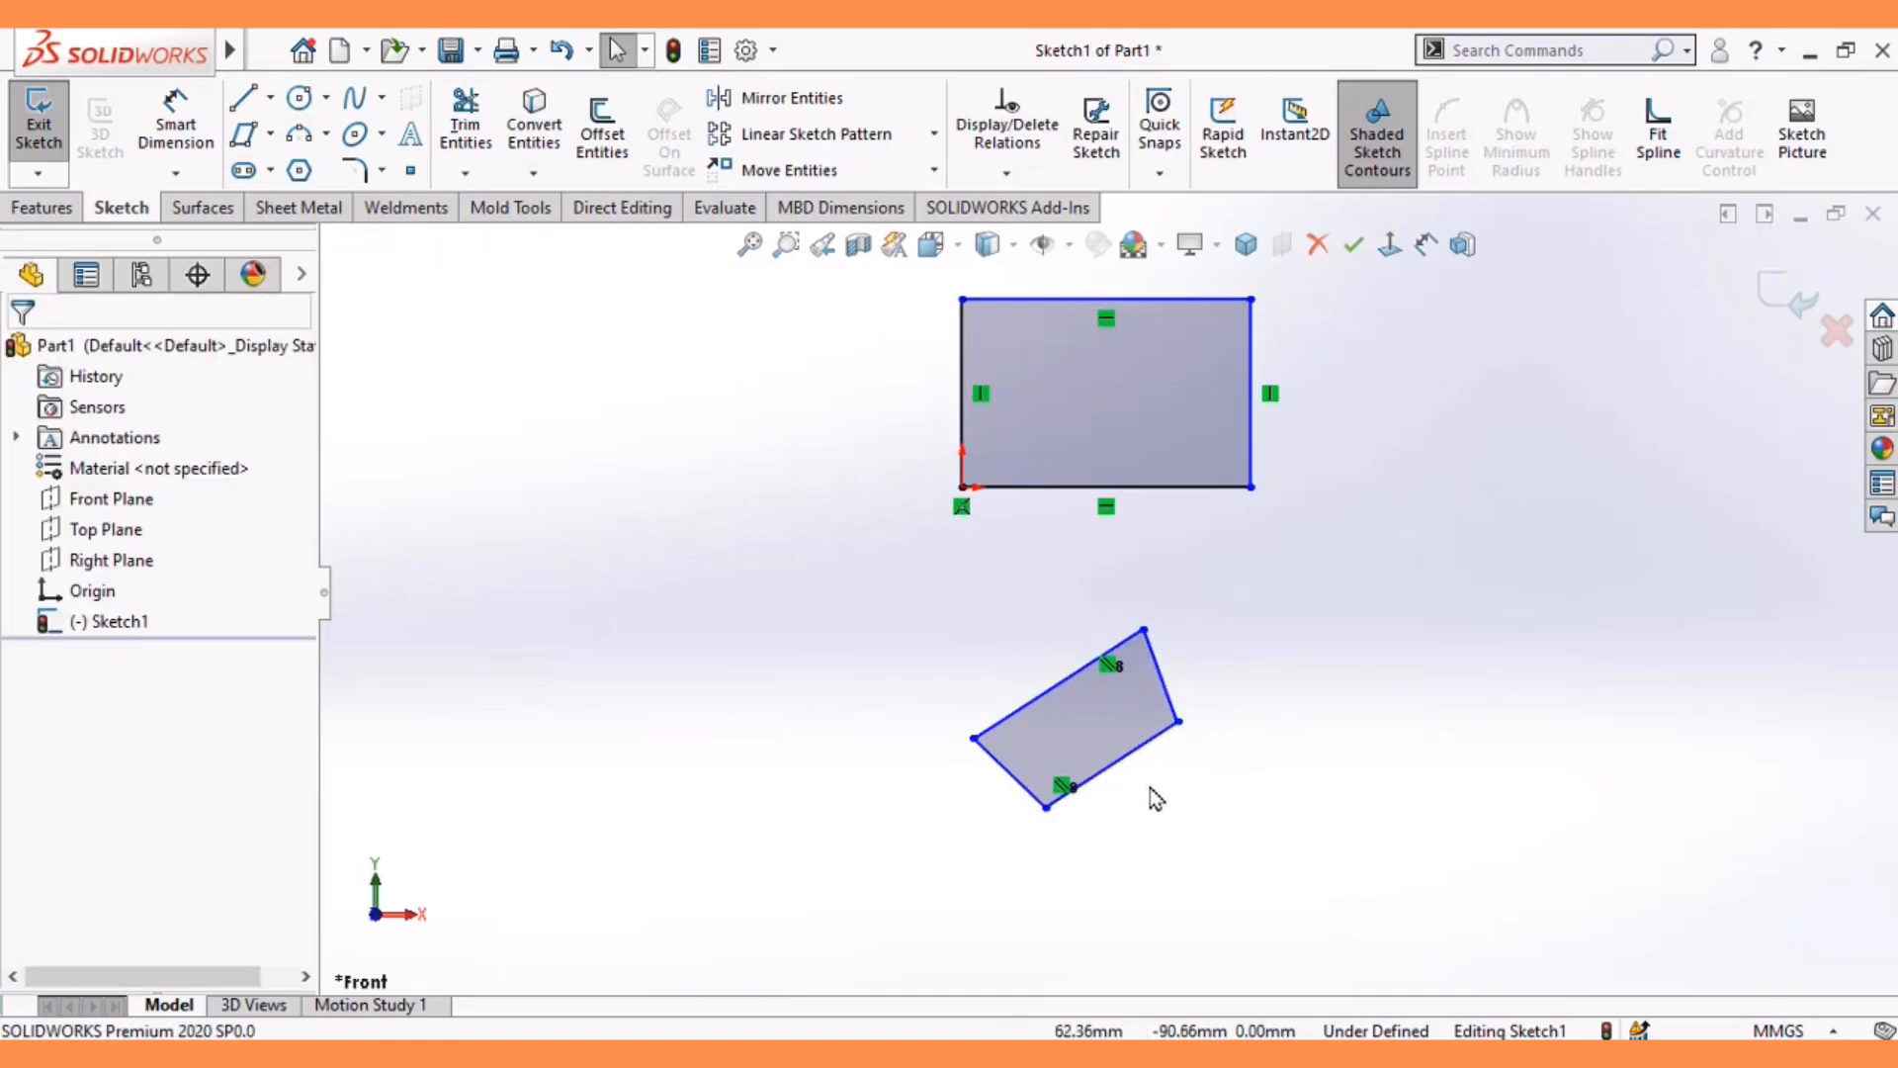
- Add a Parallel relation between the two short sides of the skewed quadrilateral
click(1013, 786)
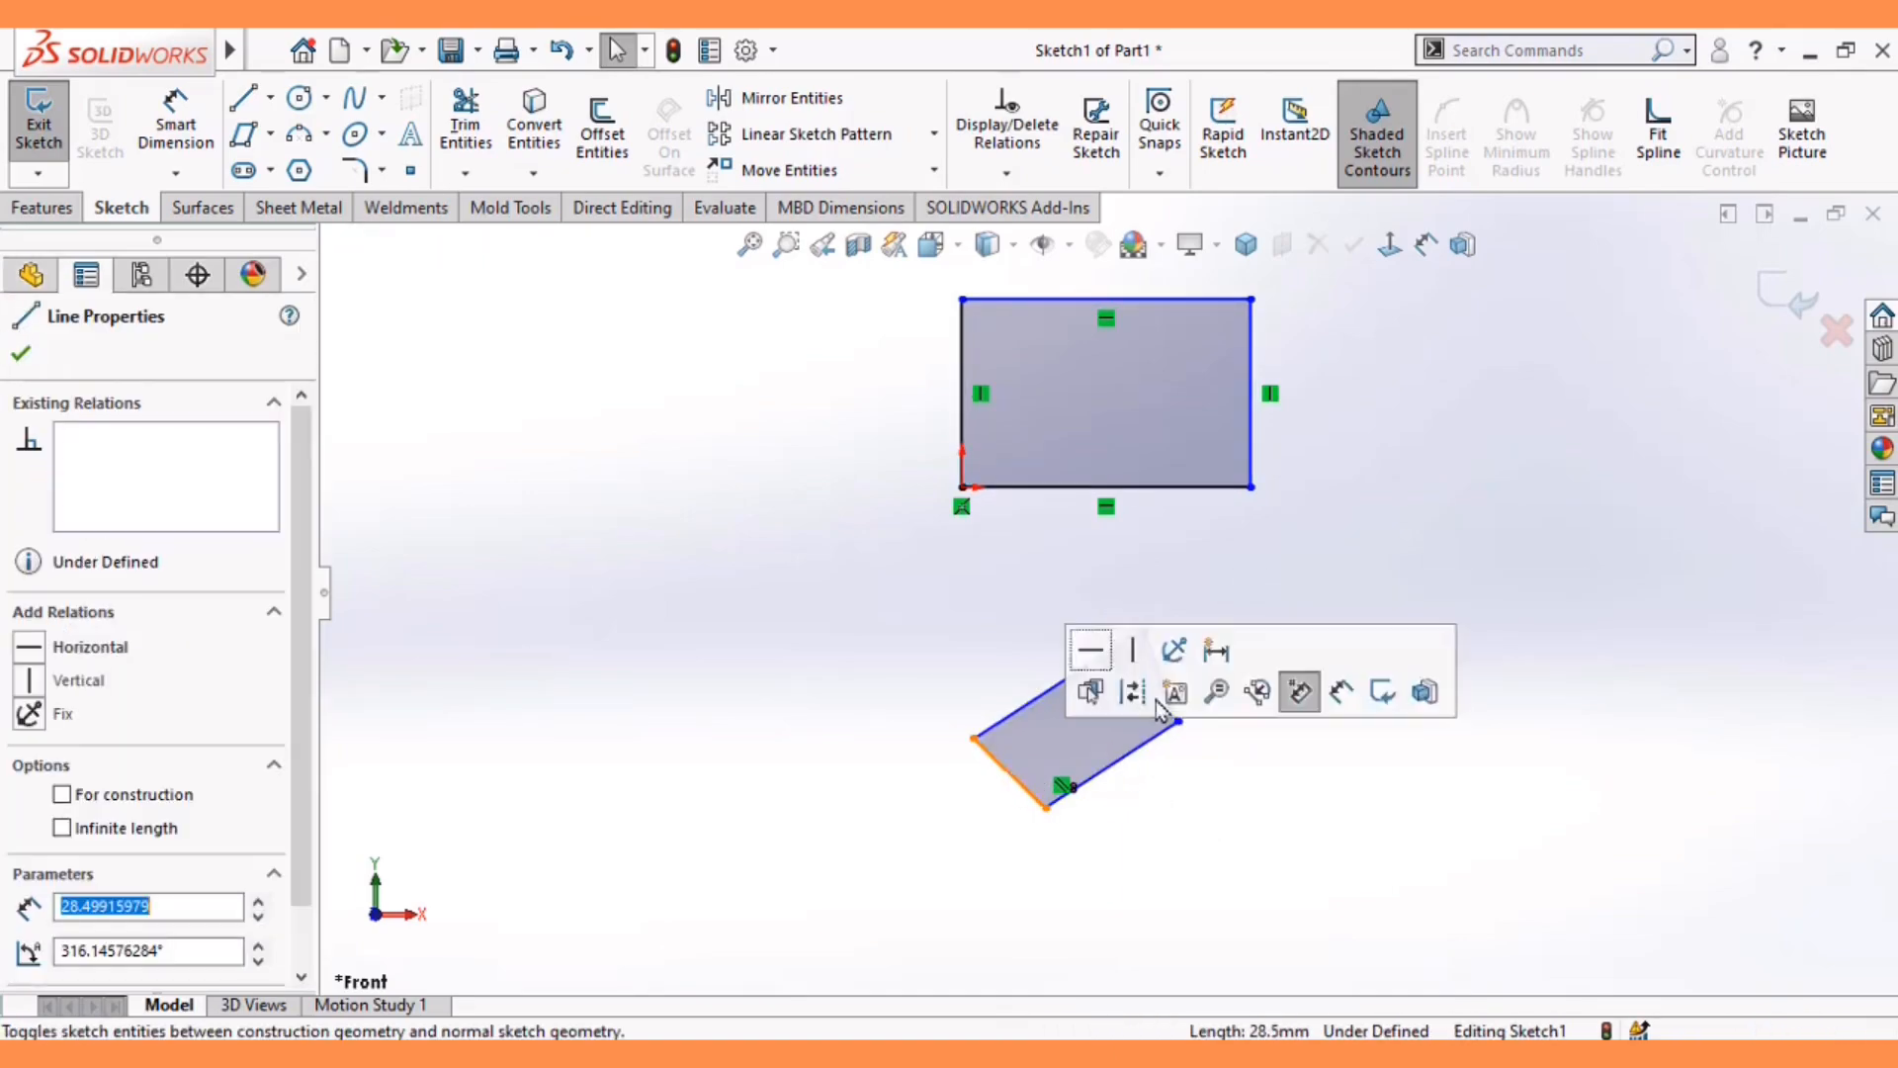
ctrl+click(1162, 689)
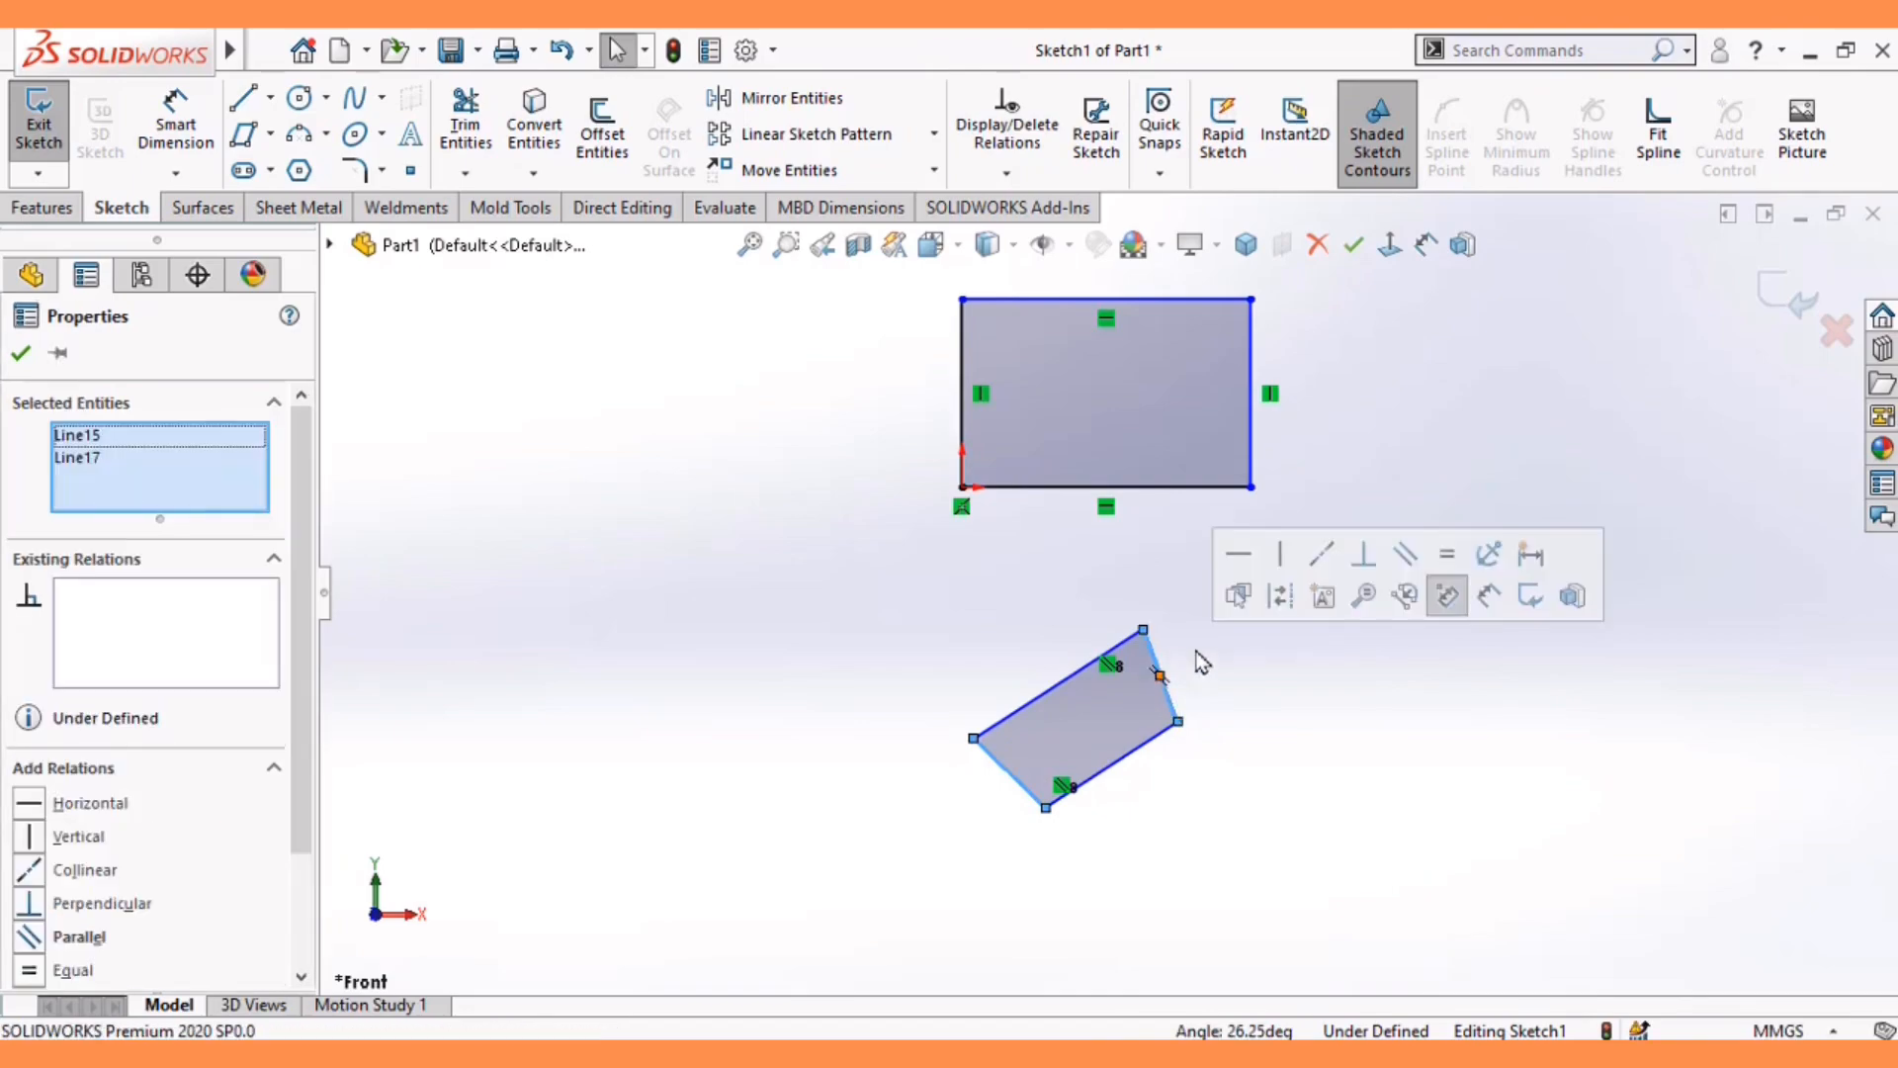
click(1443, 594)
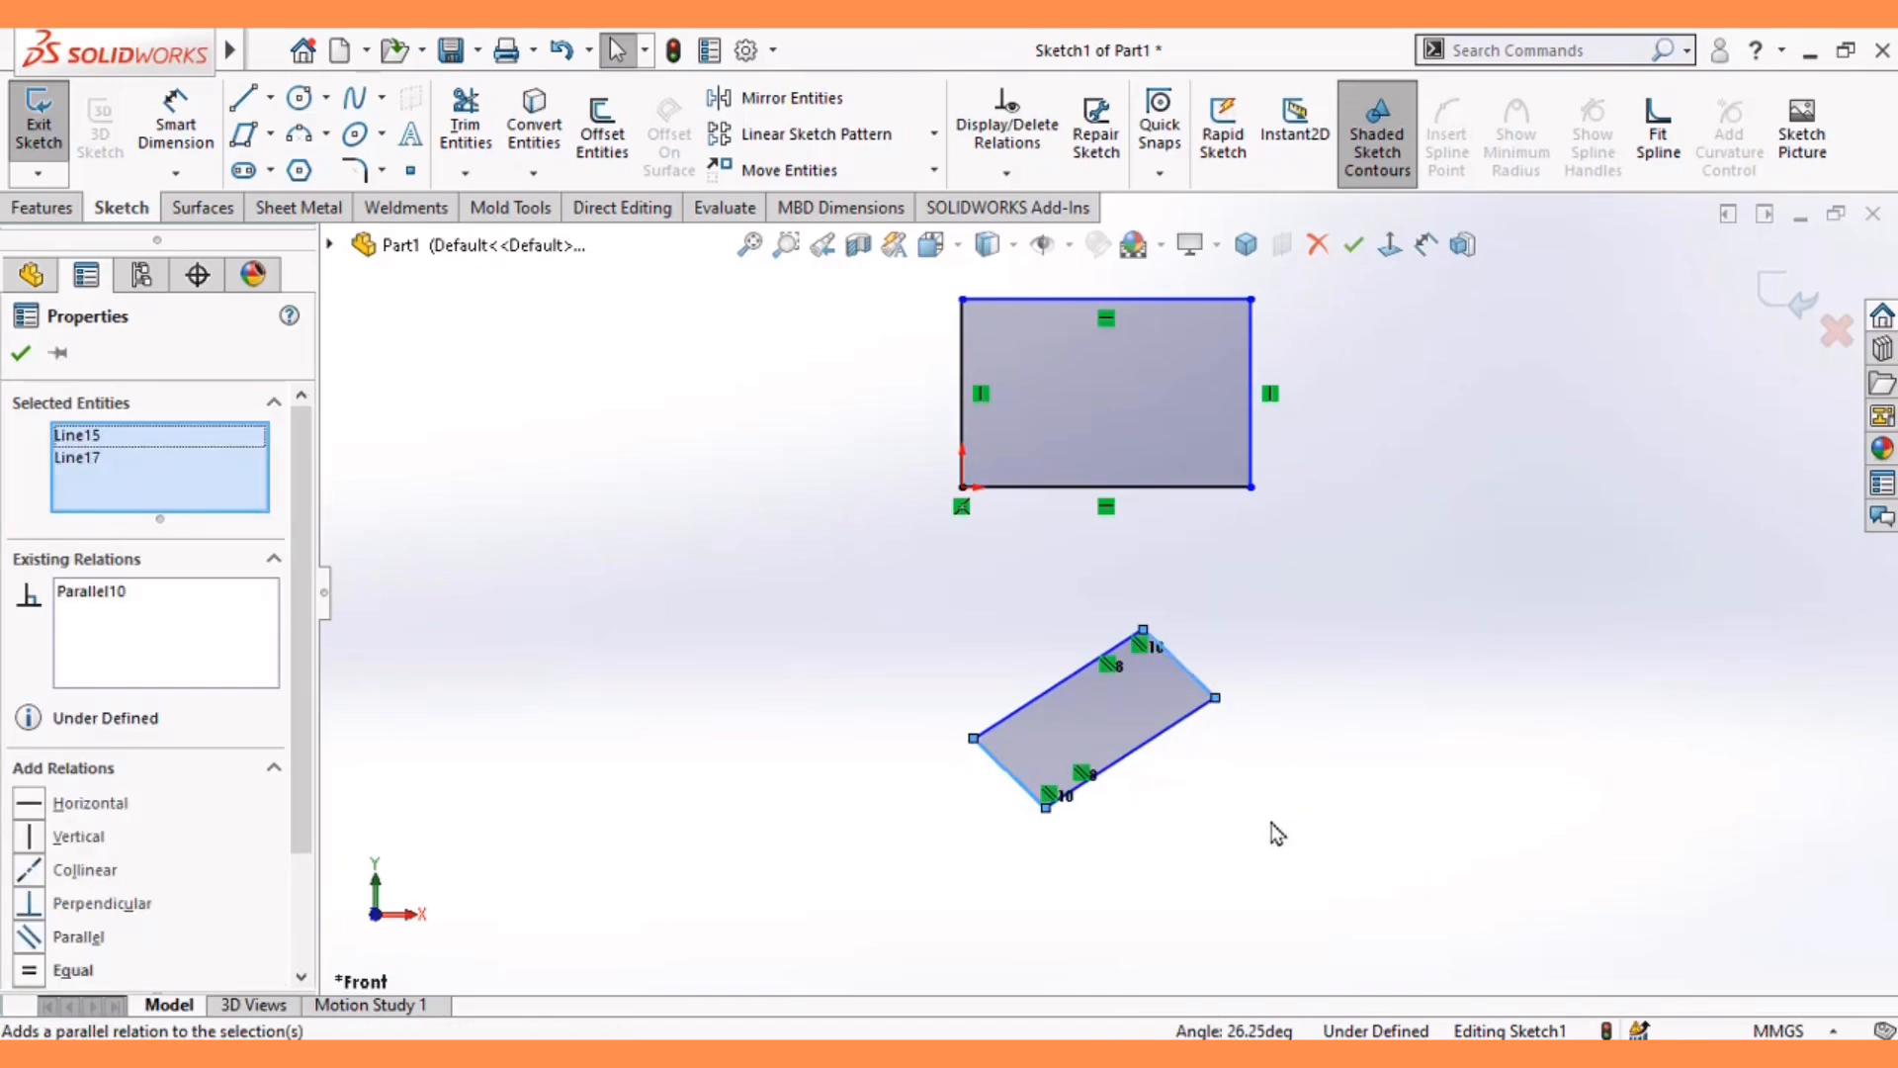
click(1208, 730)
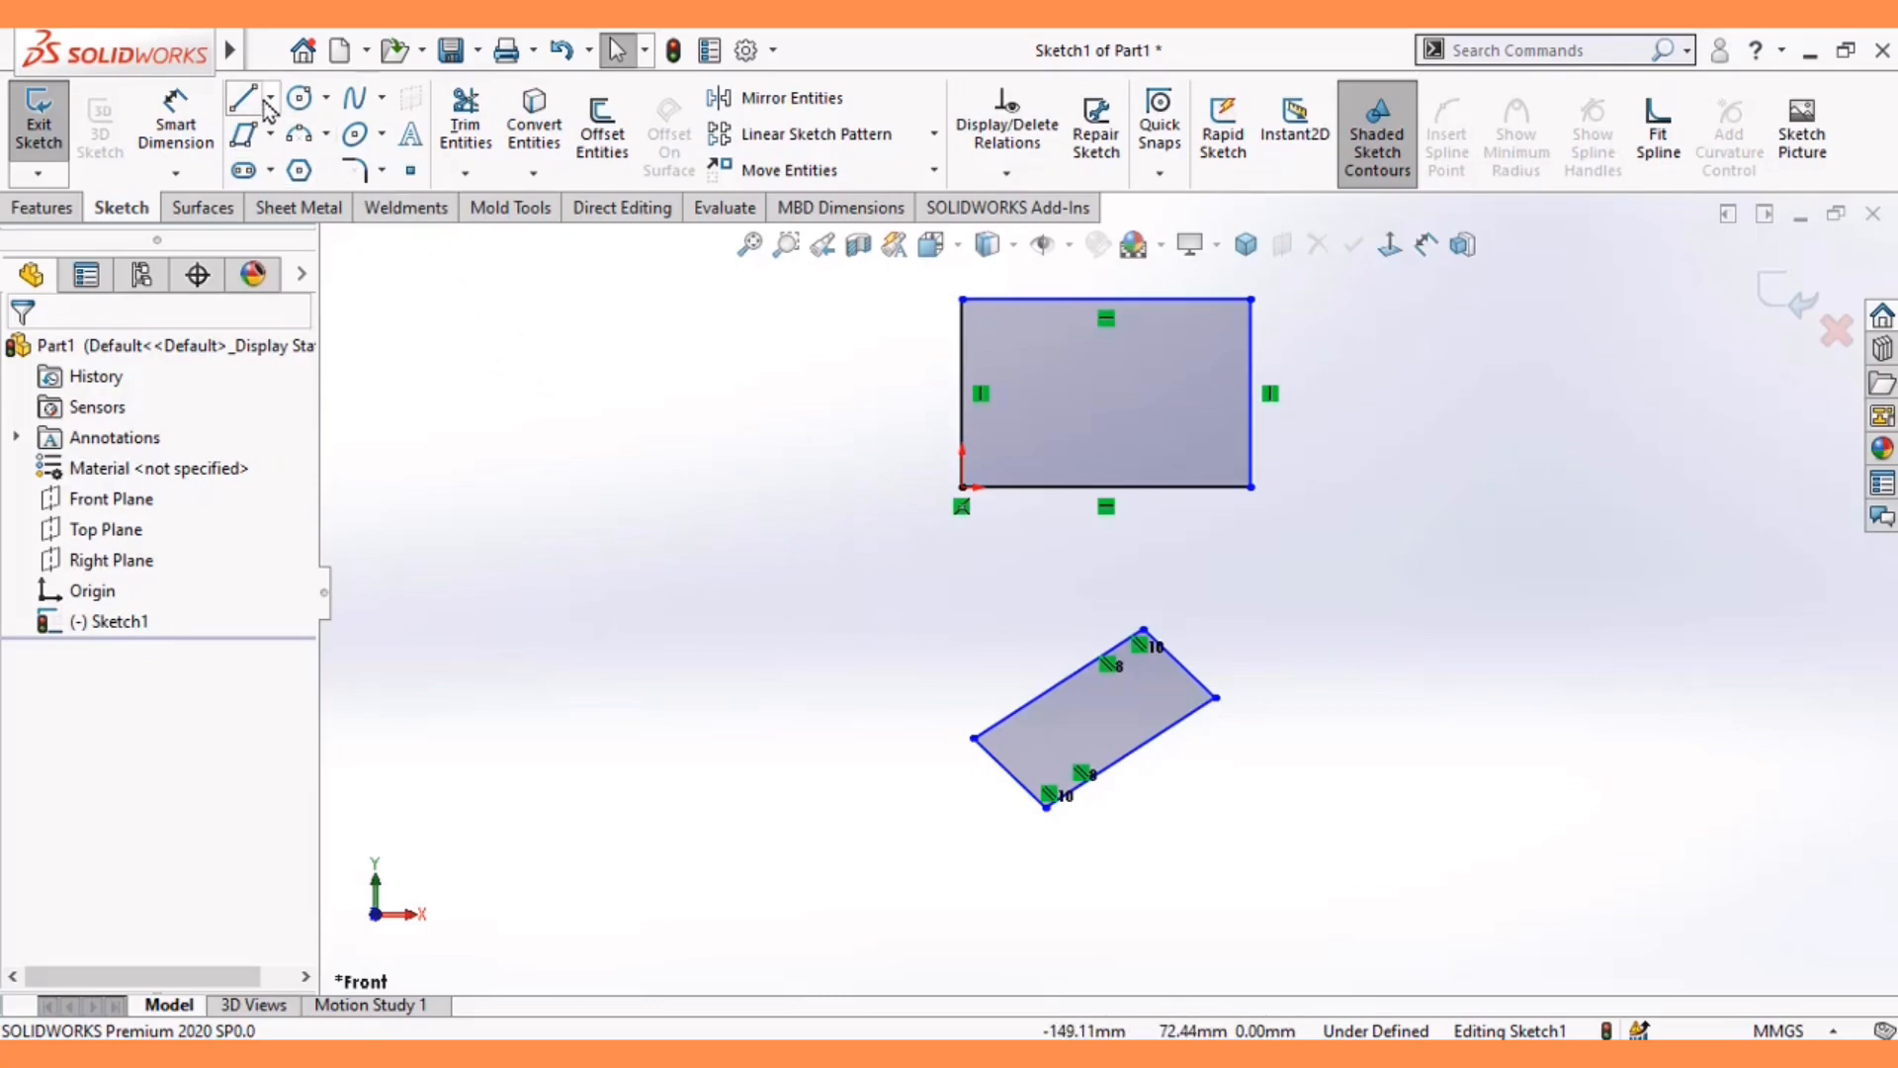
- Sketch a closed triangle beside the rectangle with a horizontal base about 31 mm long and slanted sides about 64 mm and 60 mm
key(l)
click(656, 588)
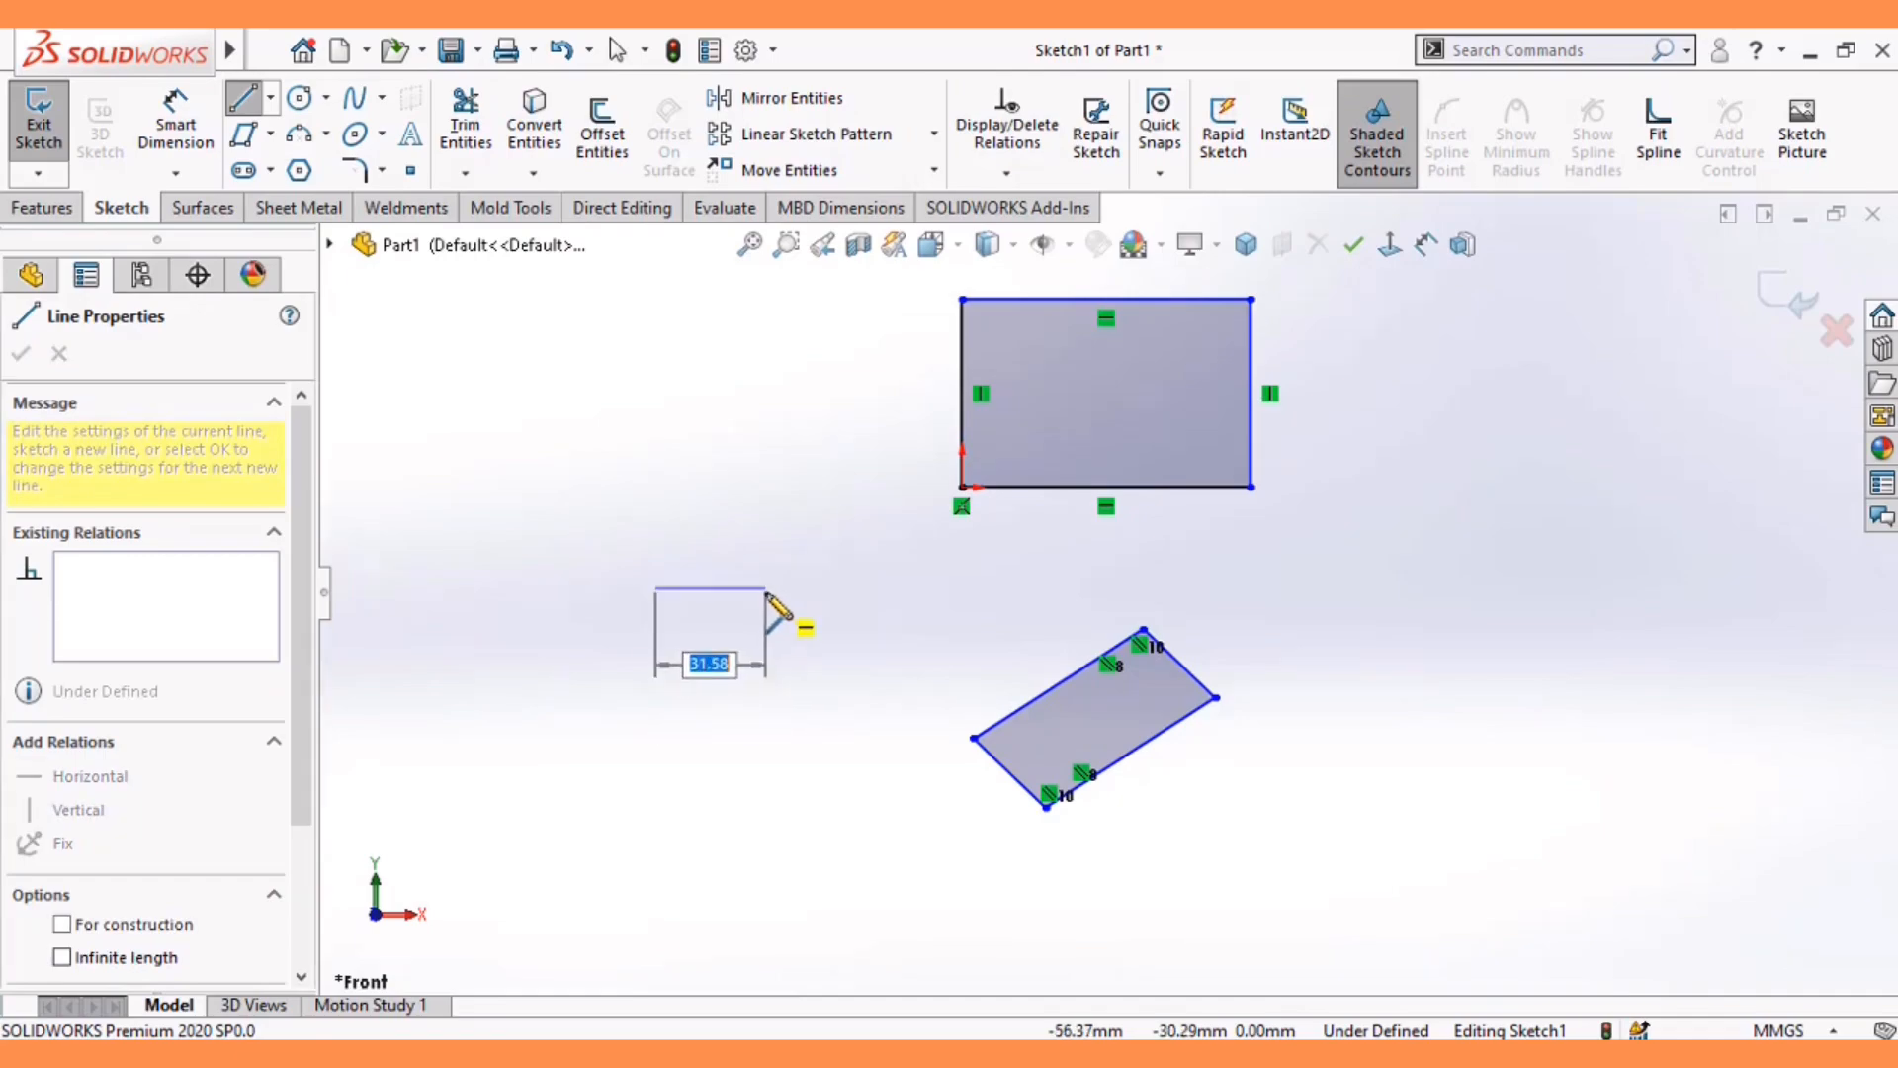
click(761, 587)
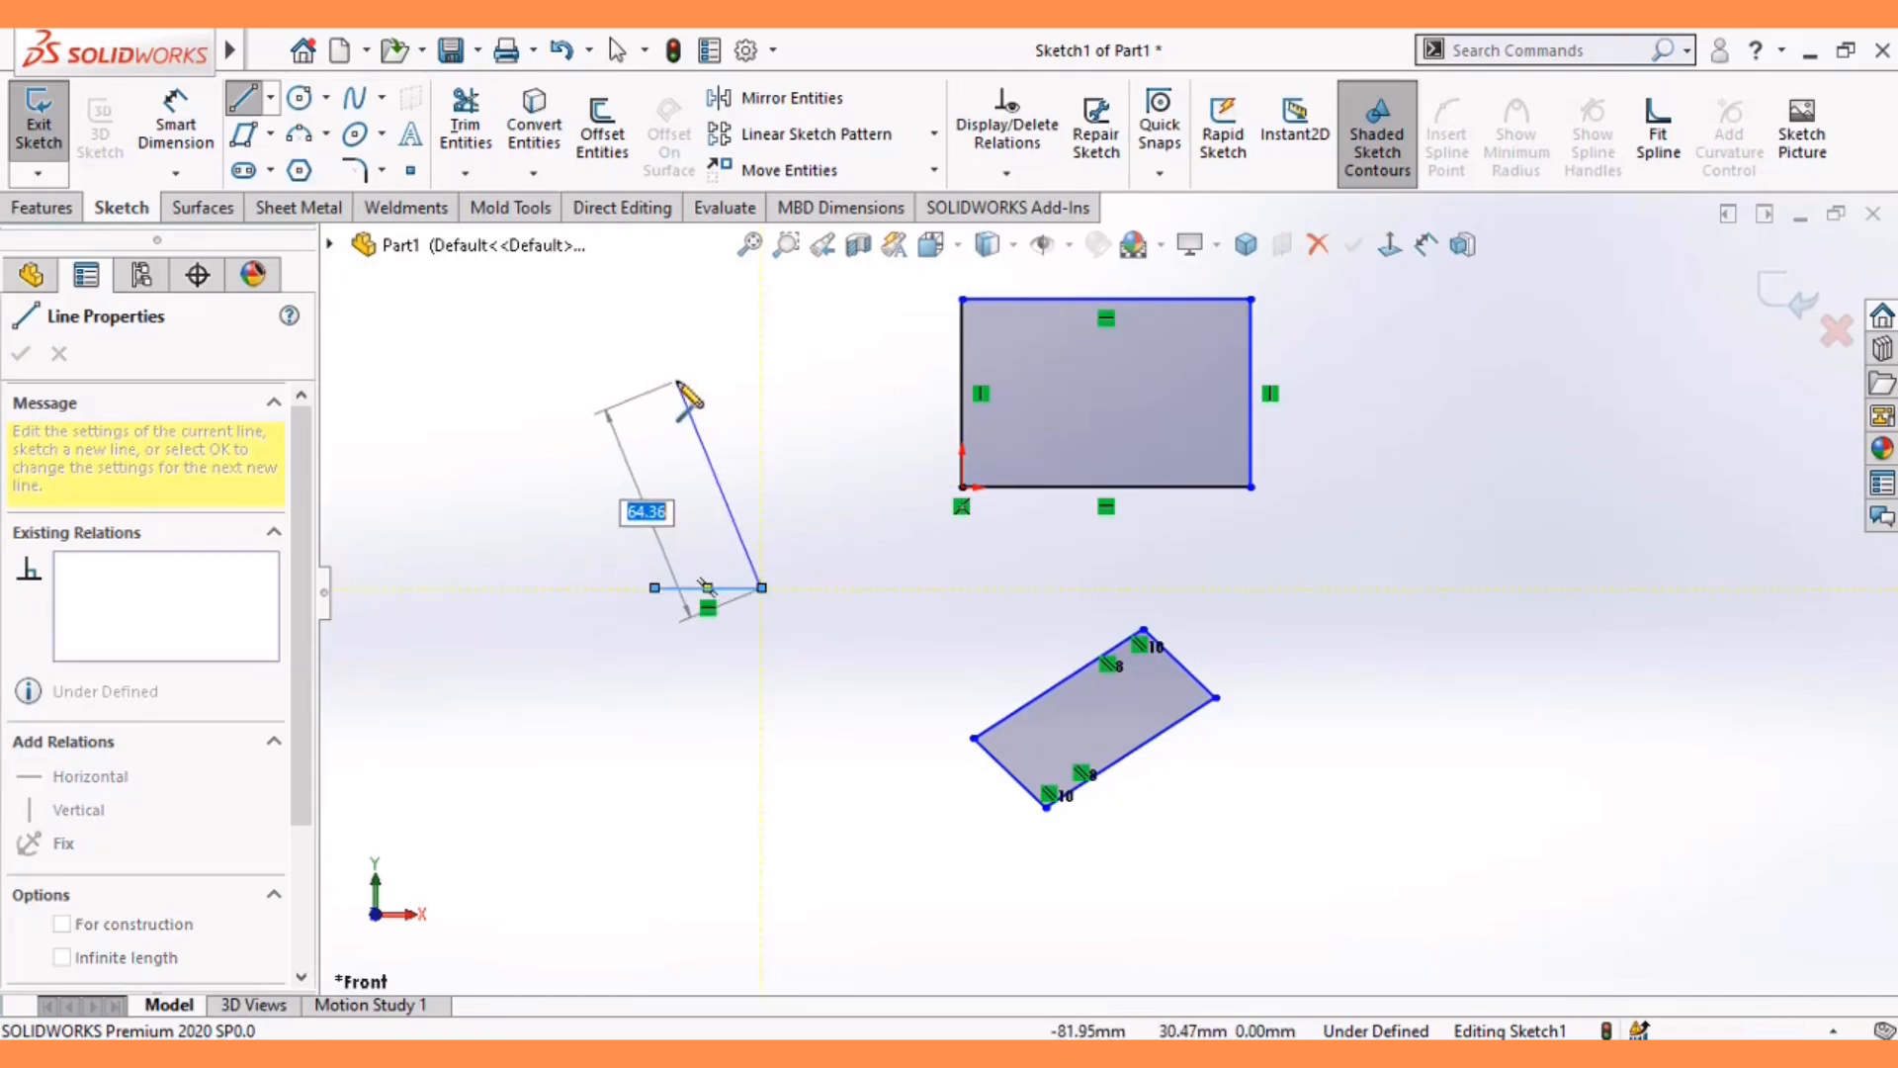
click(675, 380)
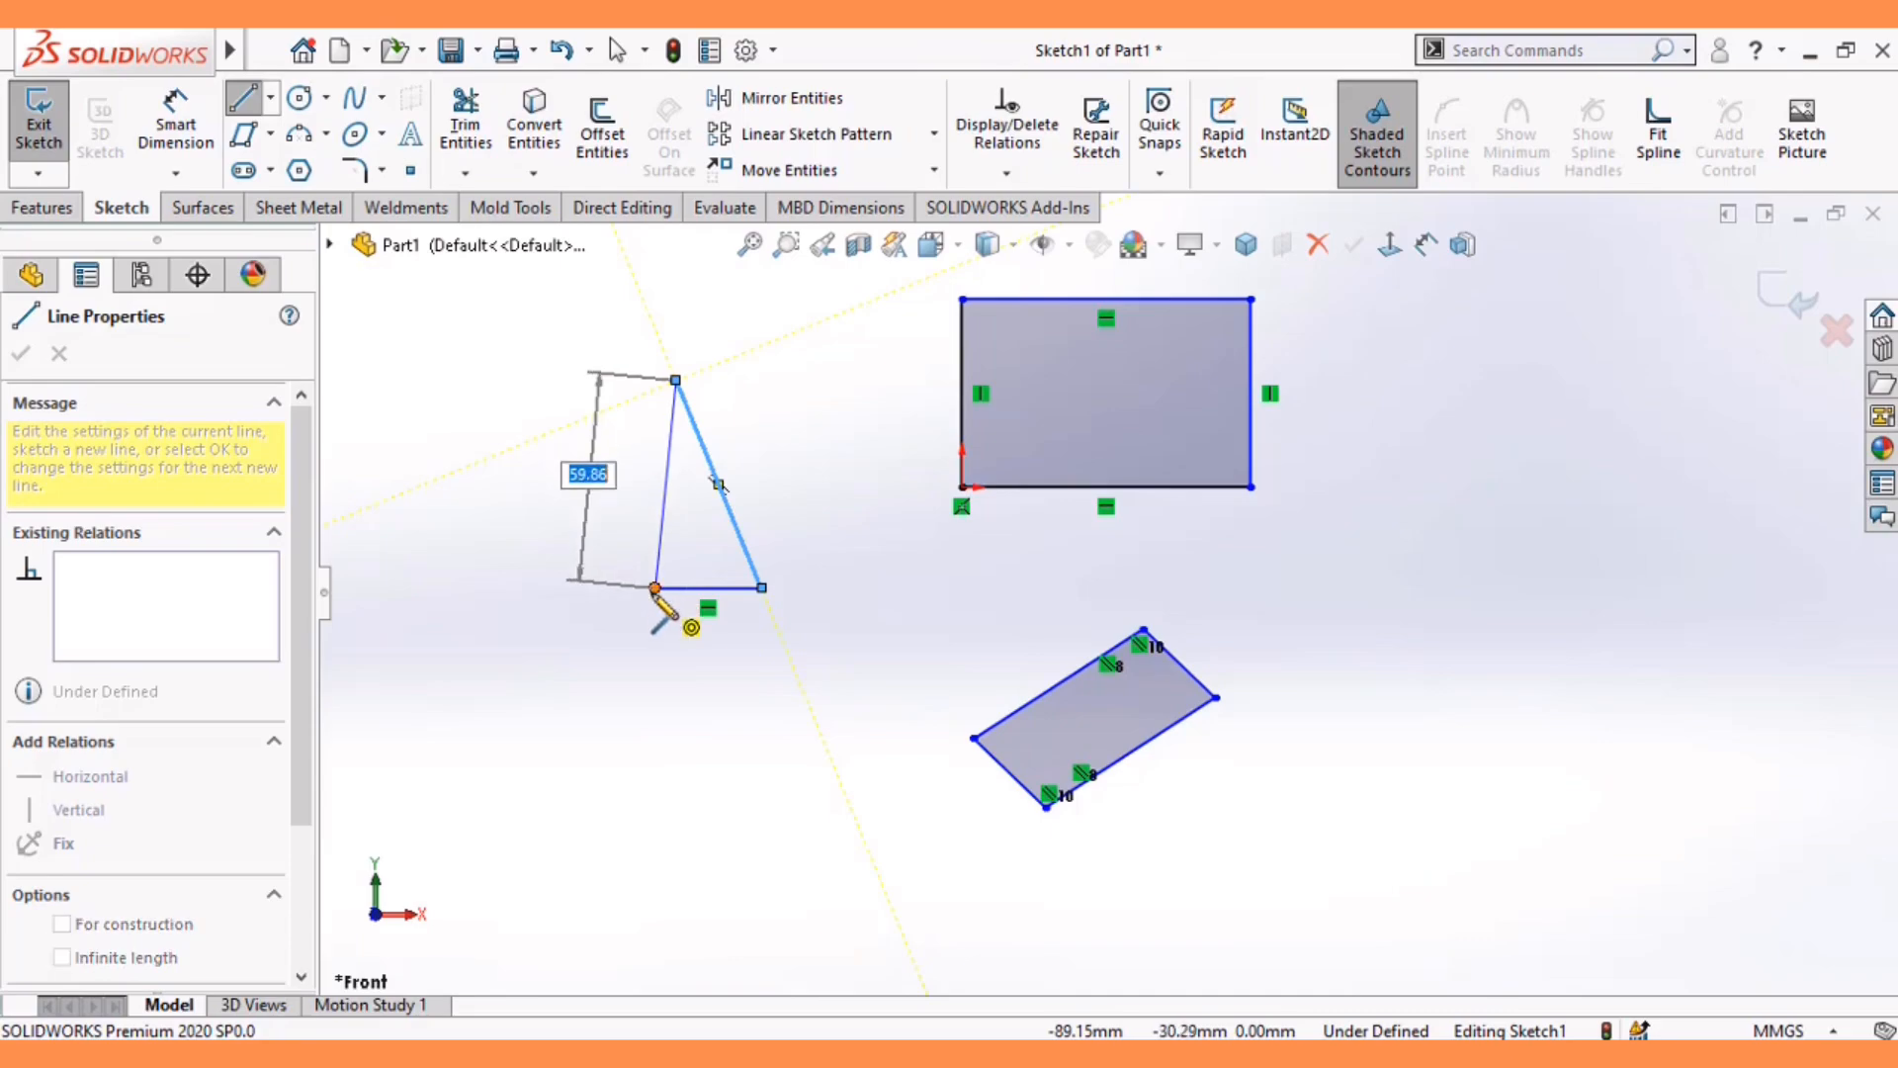
click(654, 587)
right_click(664, 608)
click(682, 614)
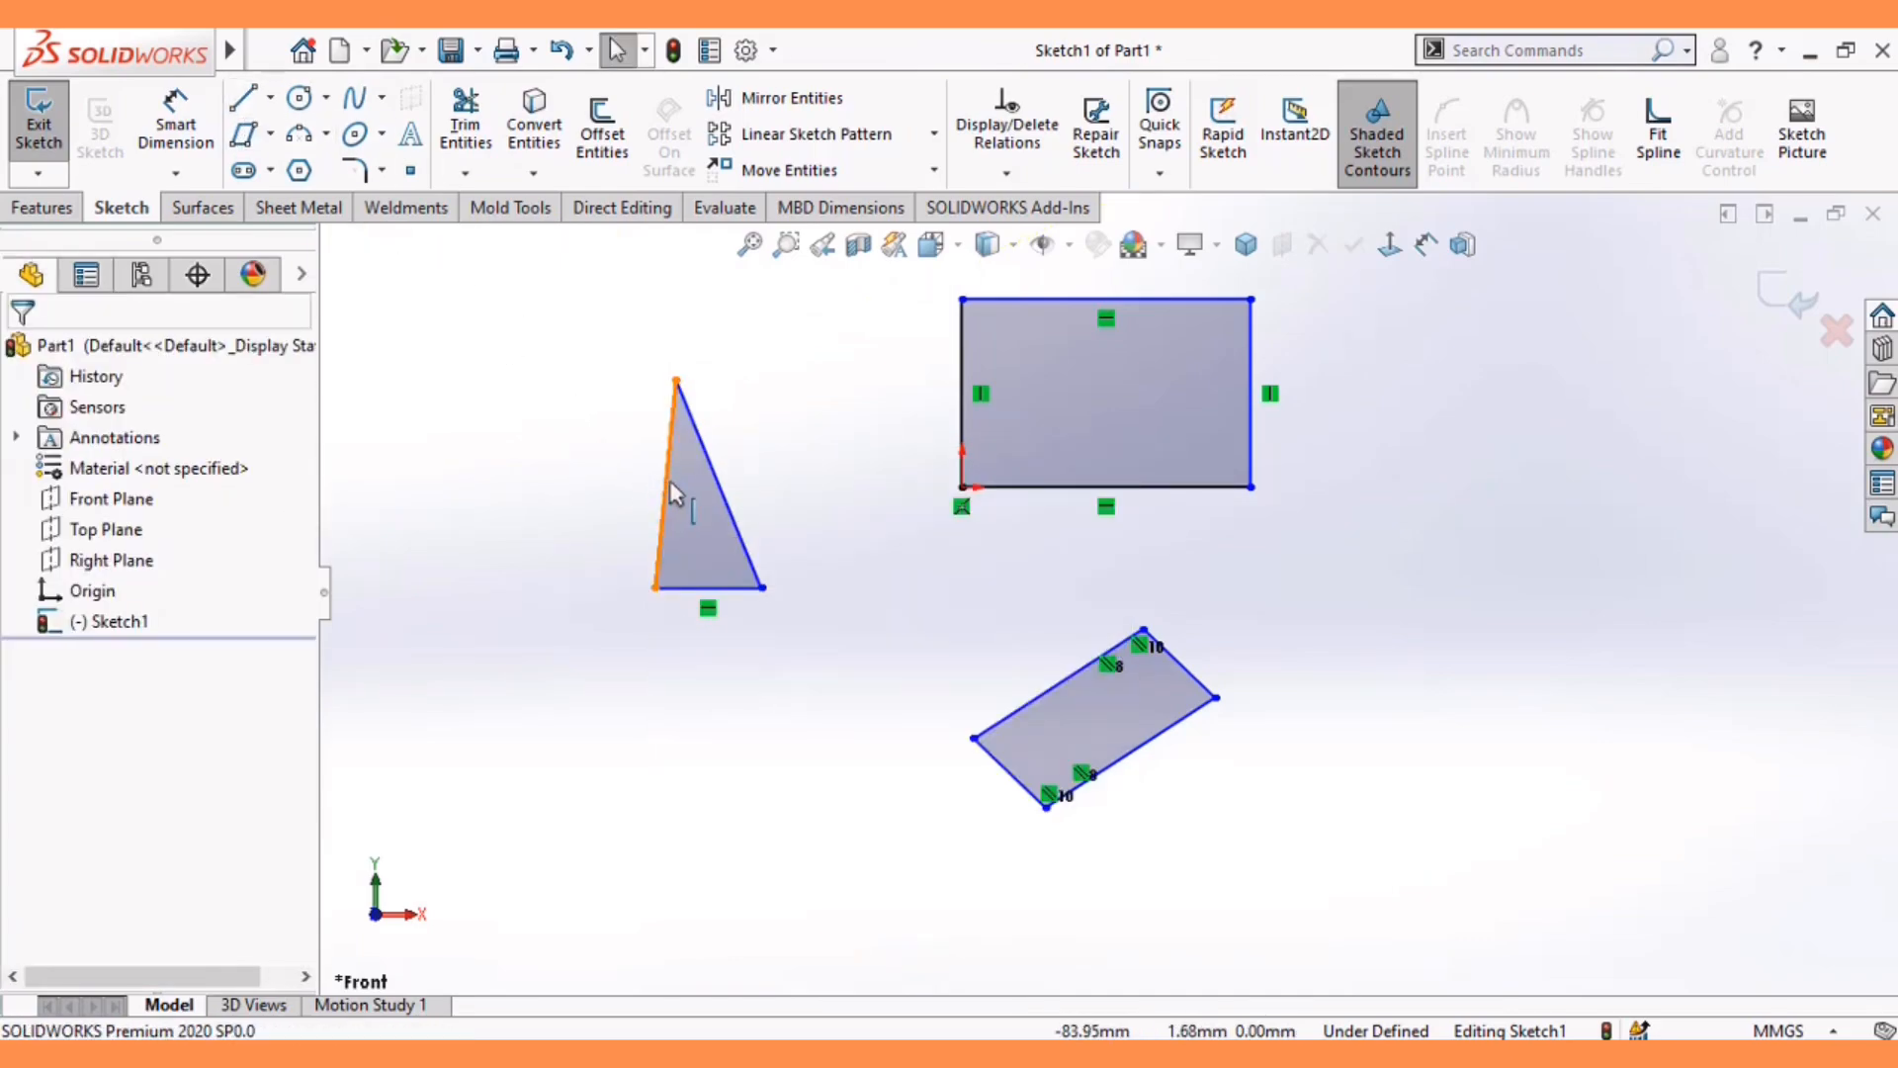
- Add an Equal relation between the two slanted sides of the triangle
click(723, 496)
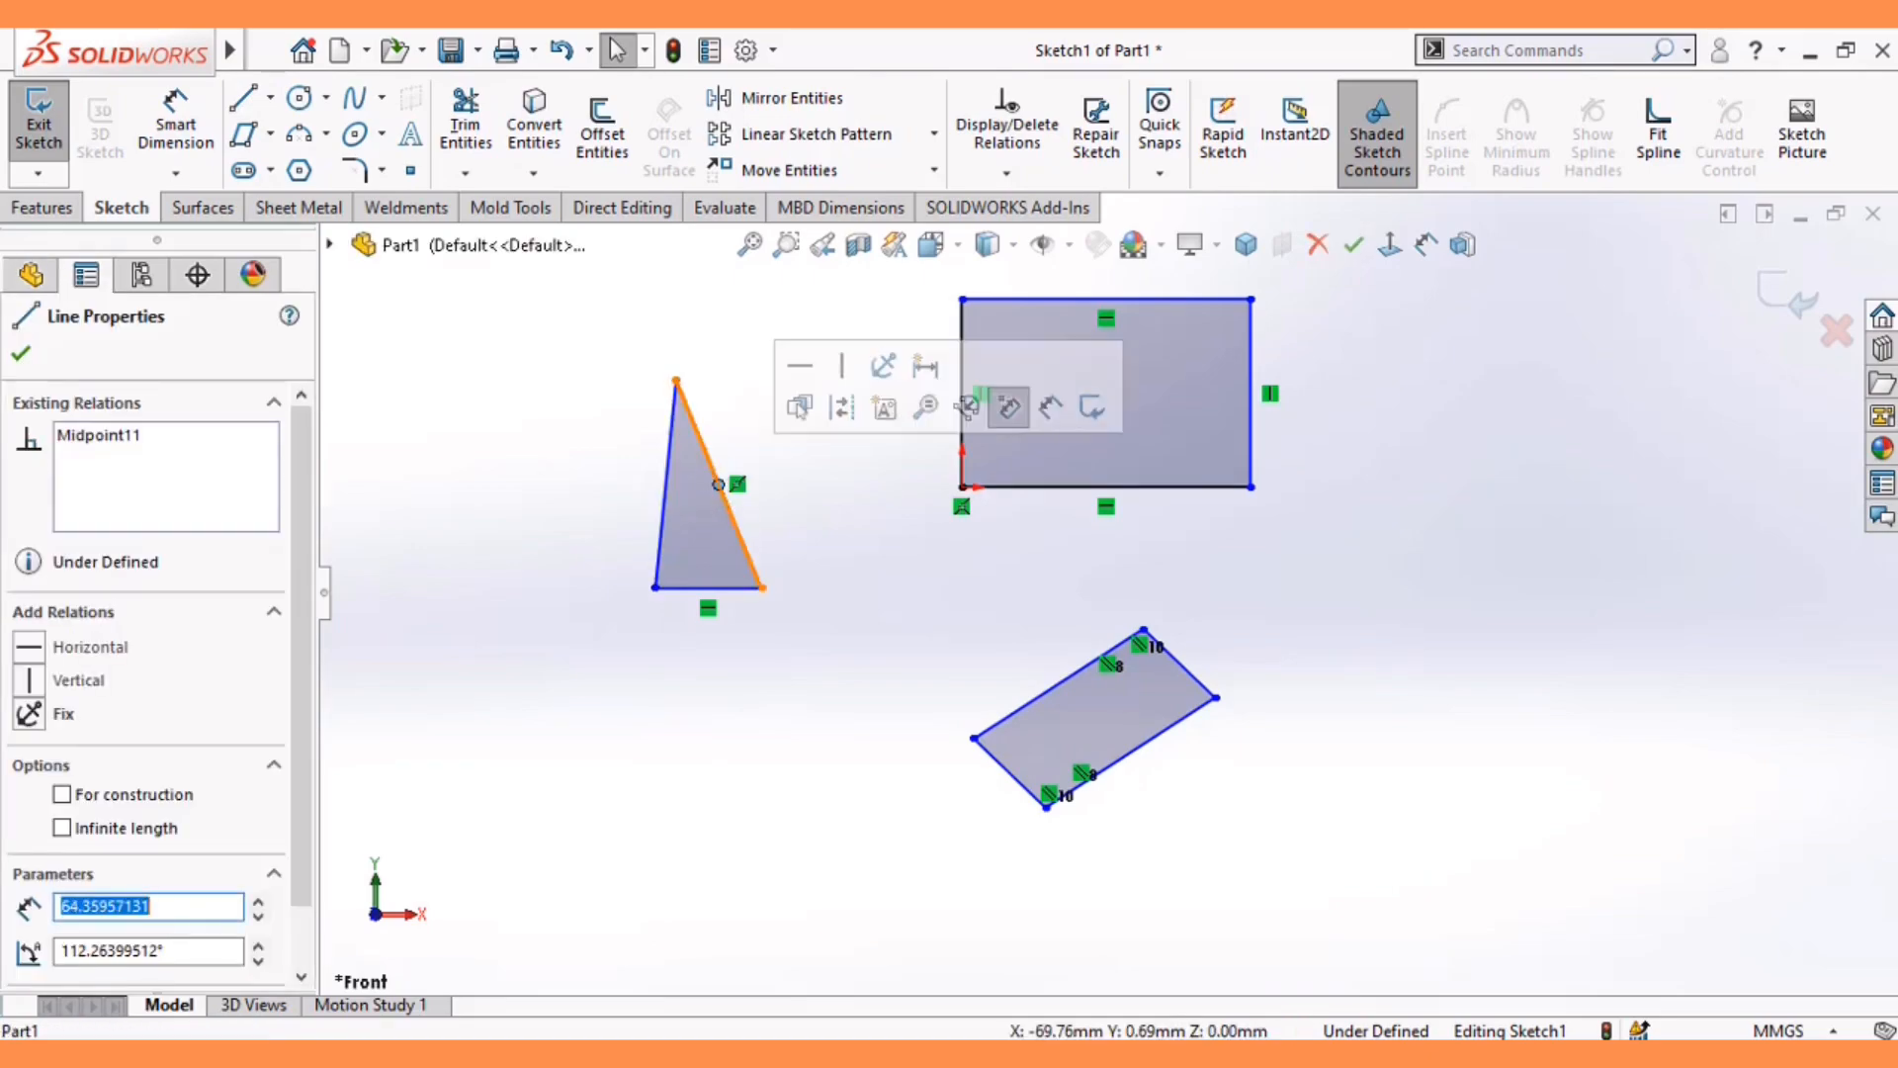
click(820, 565)
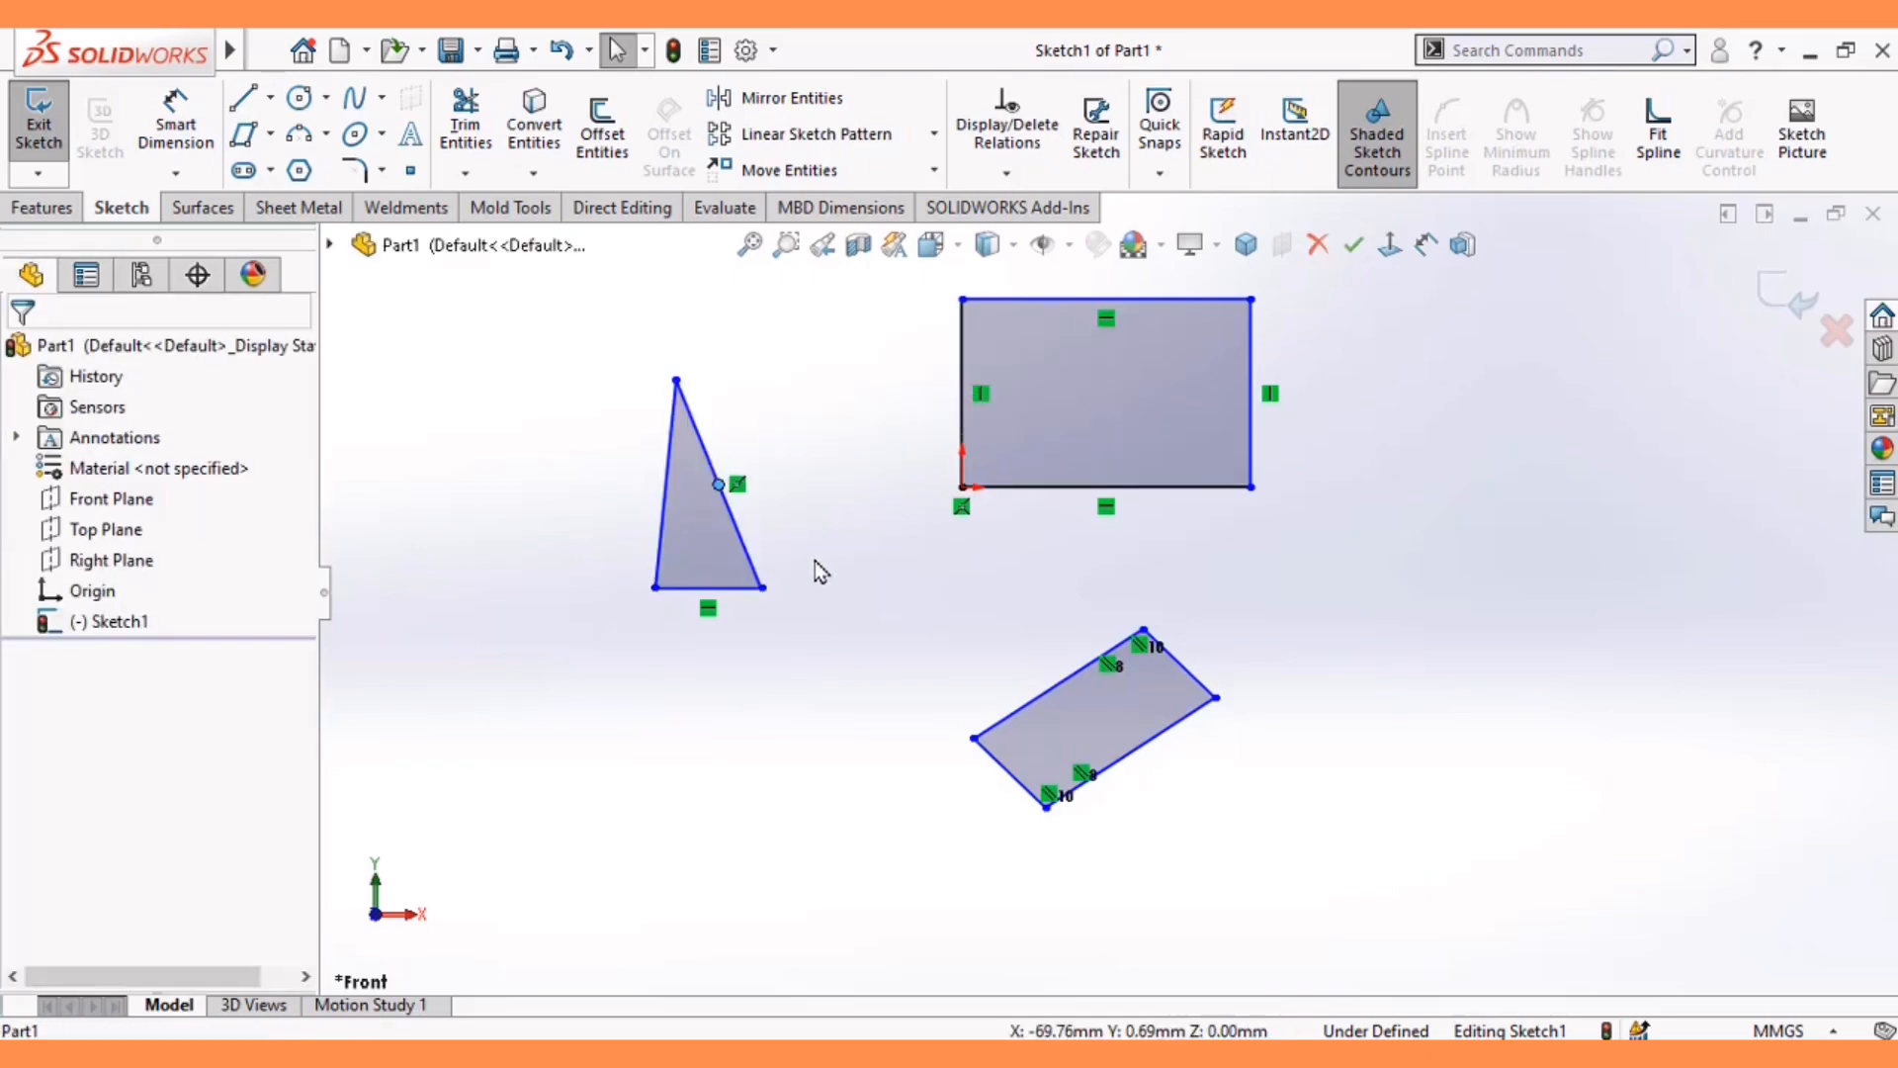
click(662, 534)
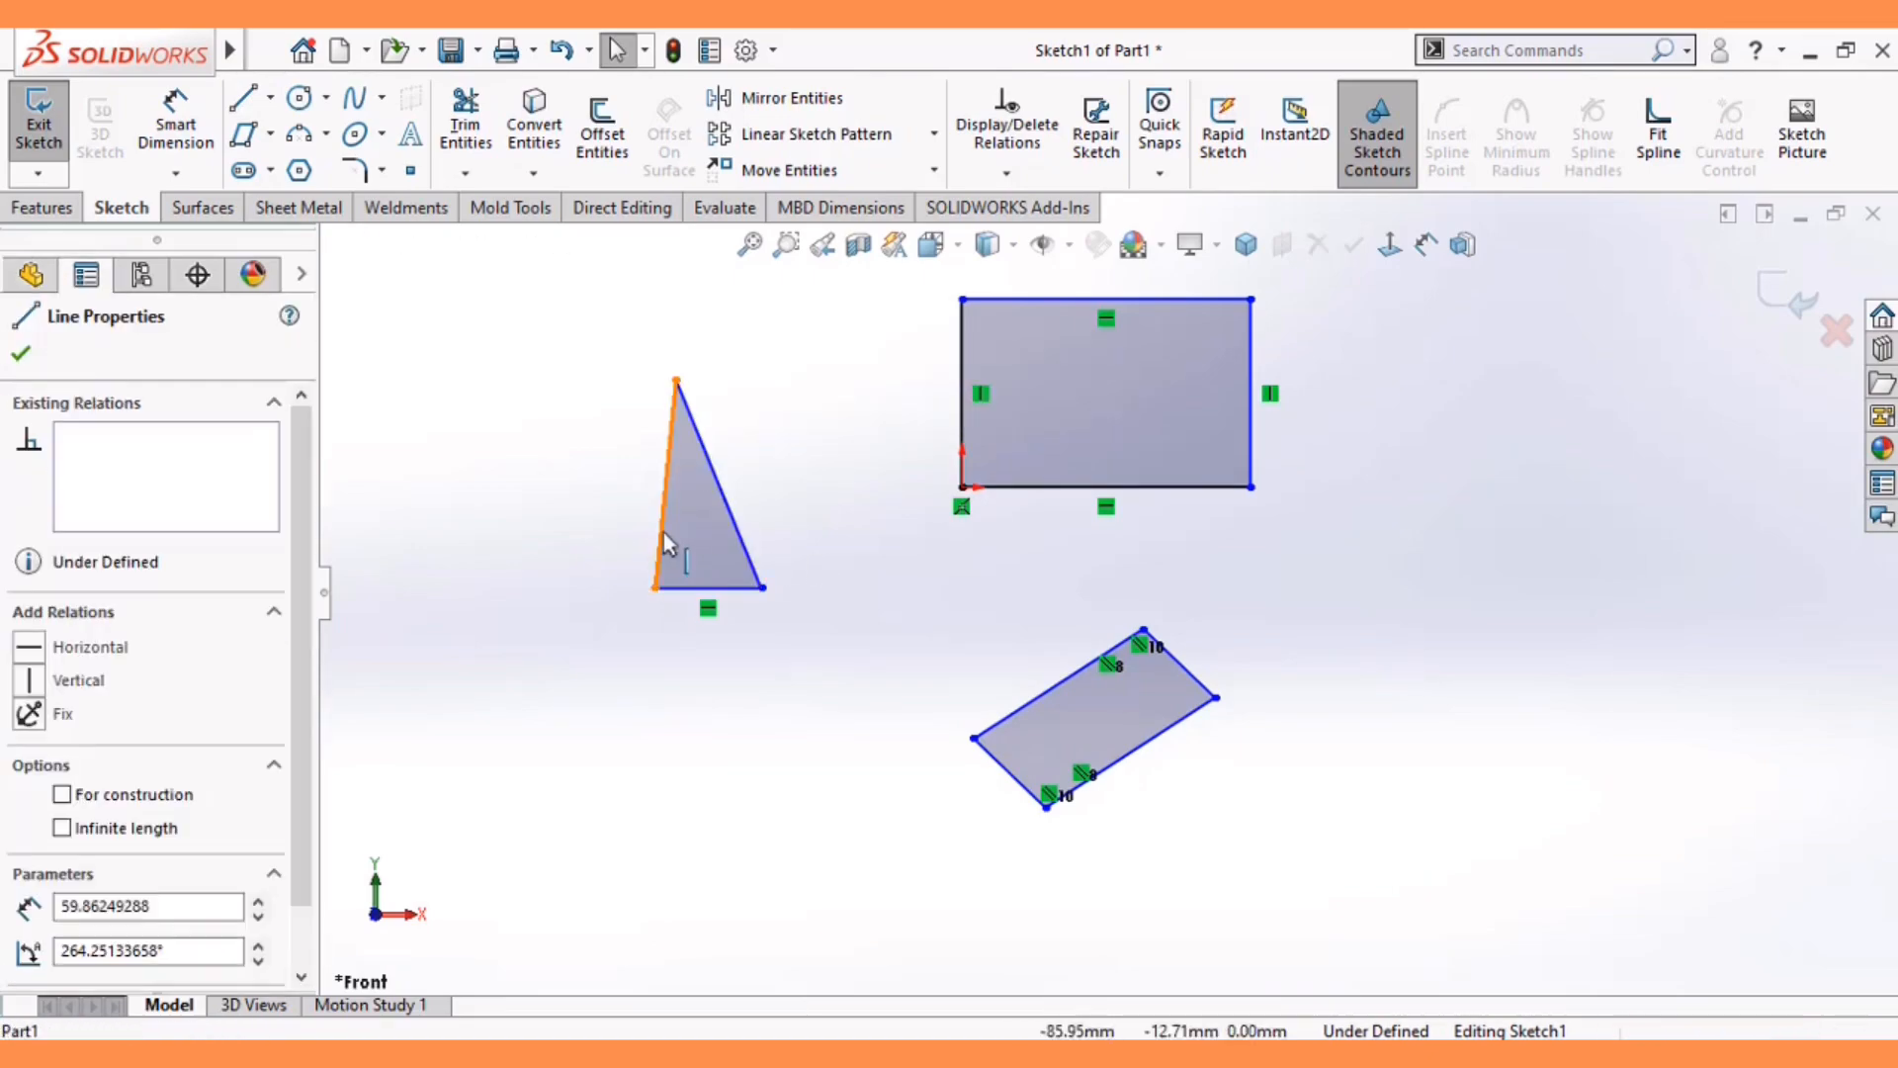
ctrl+click(744, 546)
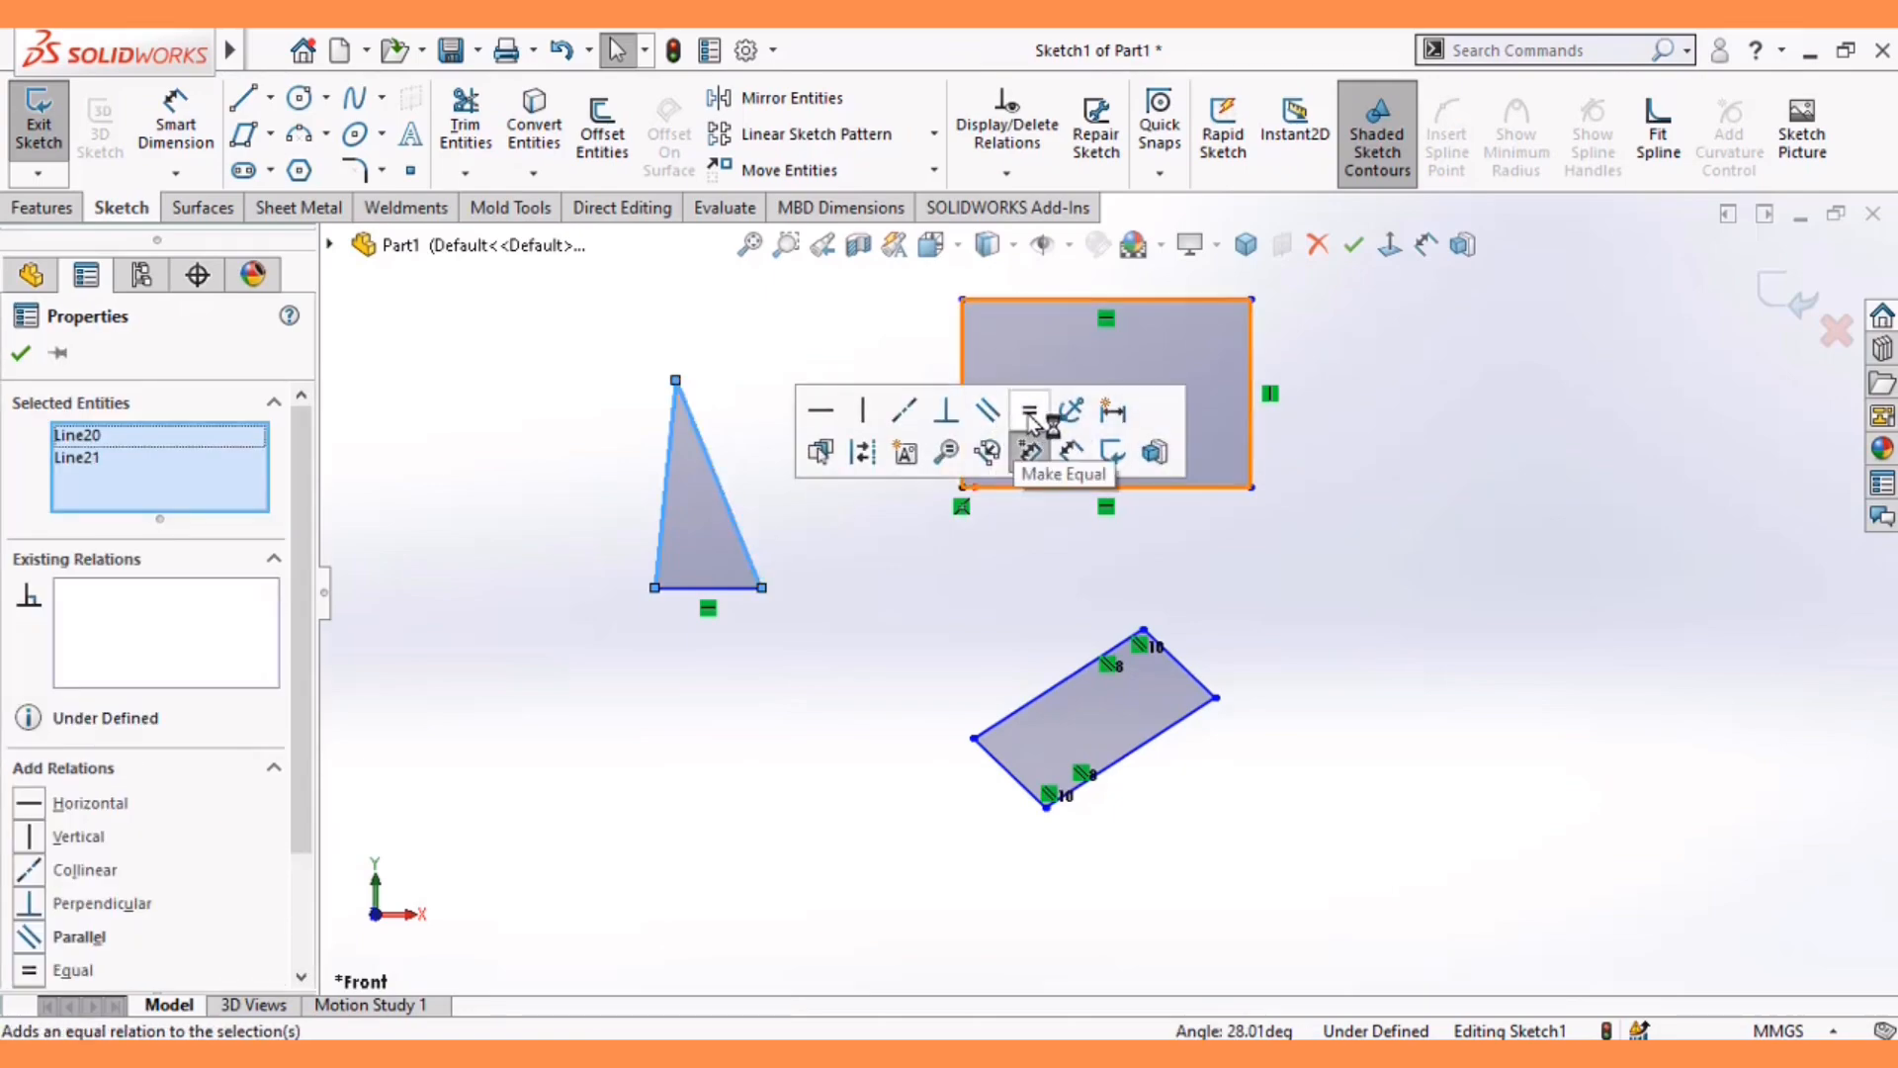
click(1029, 415)
click(755, 576)
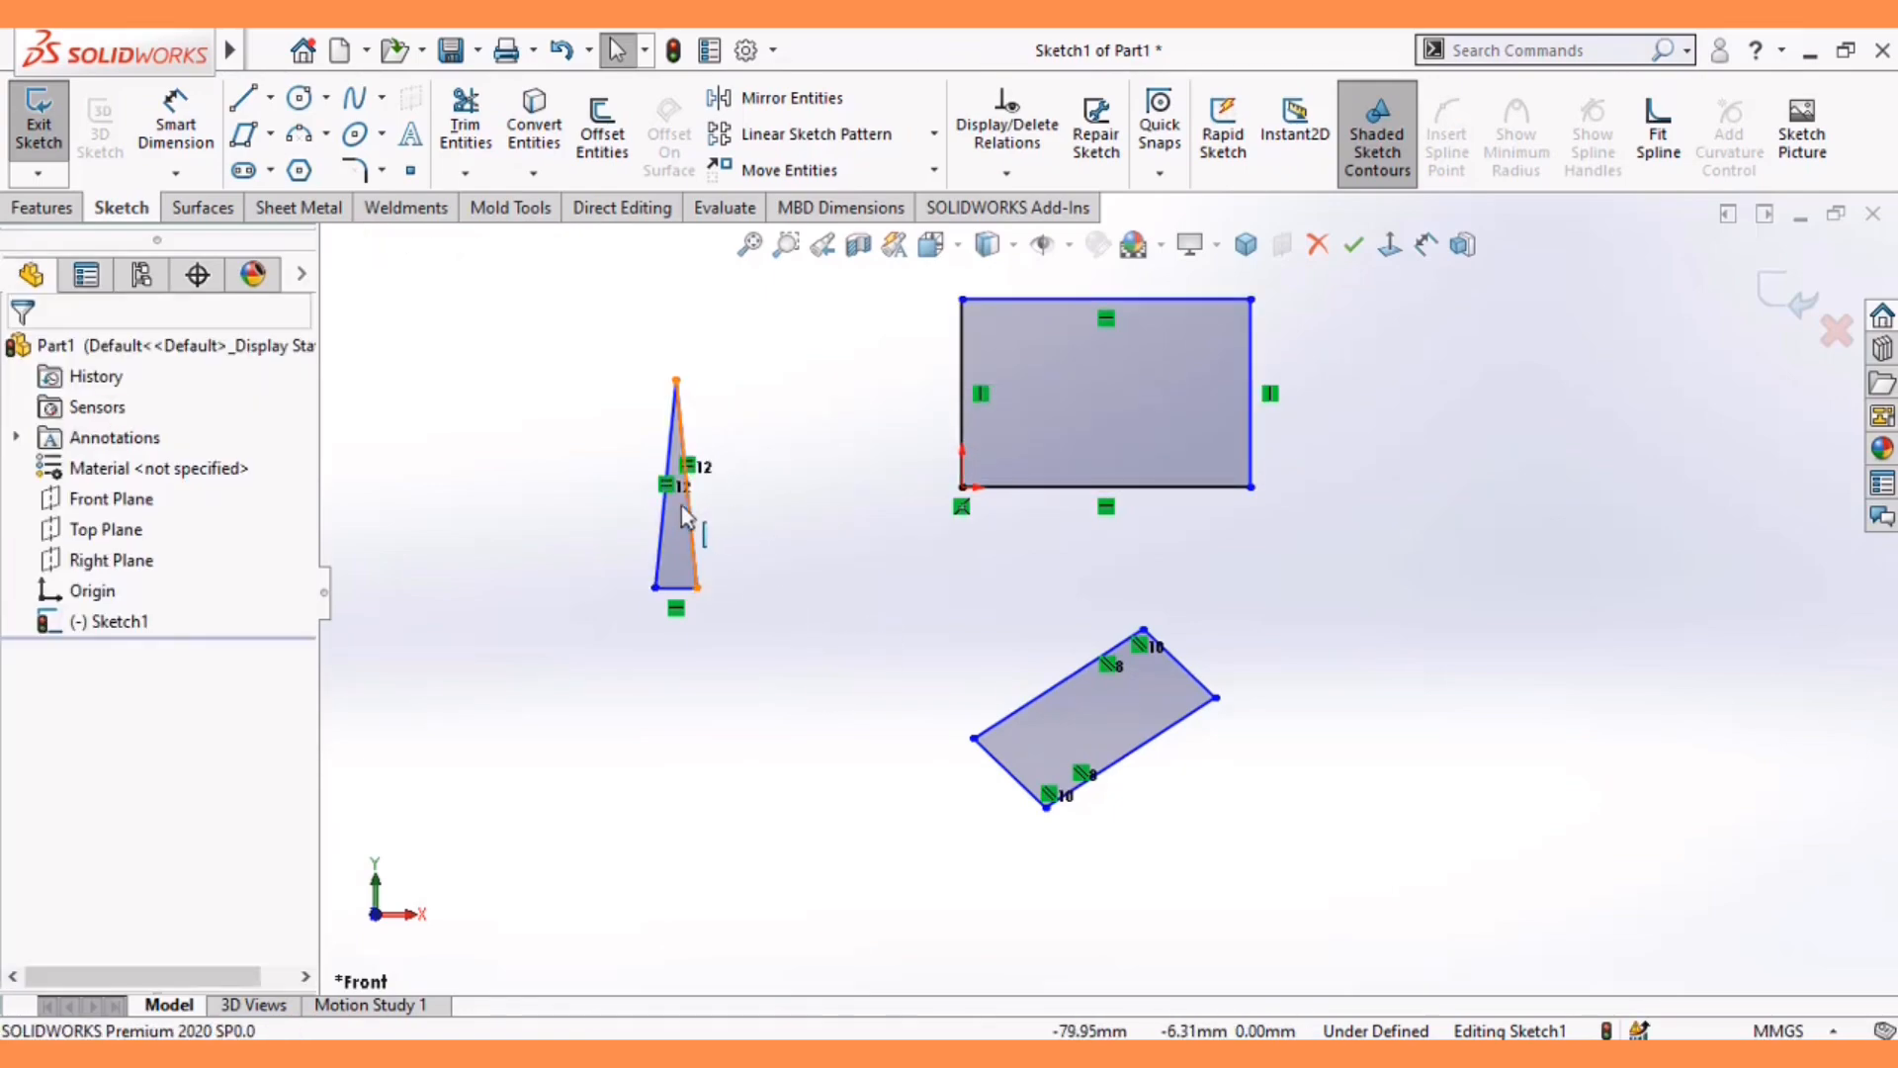
- Reshape the triangle by moving its right base corner outward and lowering its apex
drag(697, 588, 763, 583)
scroll(763, 603, up, 2)
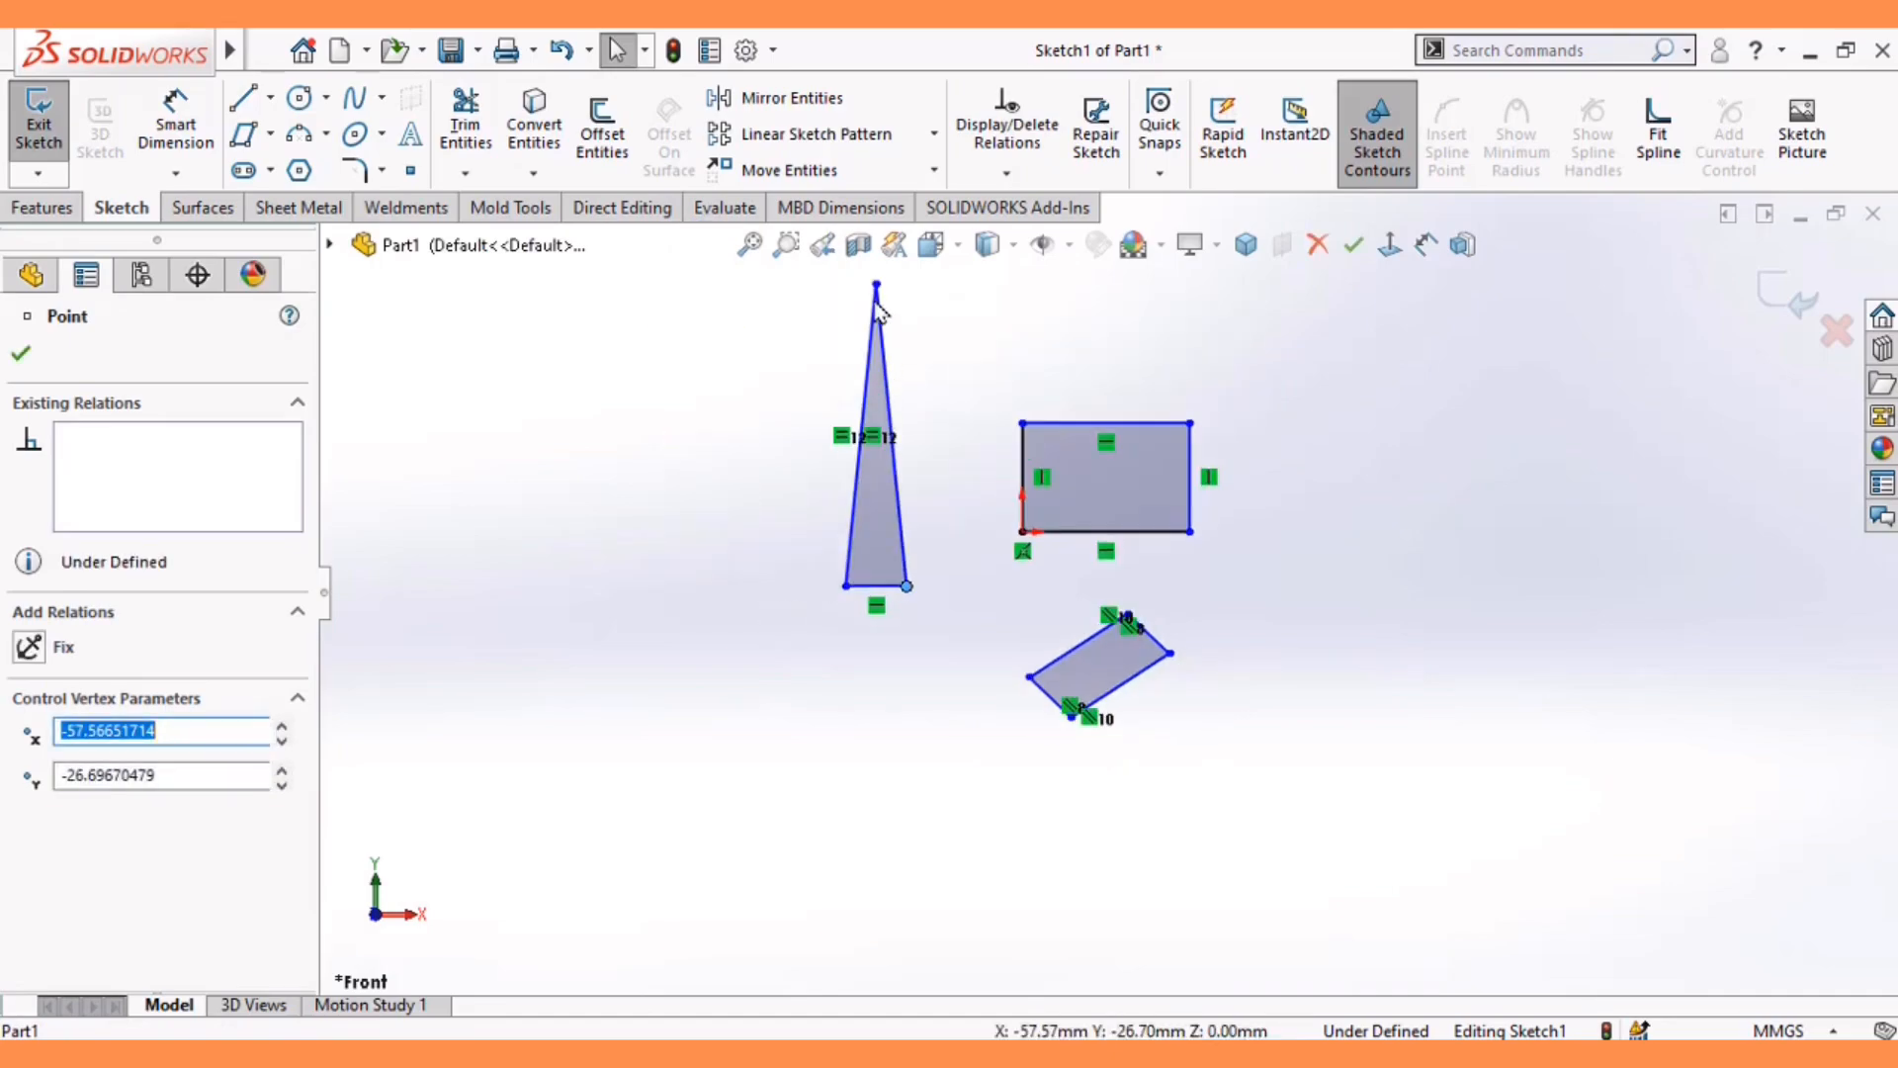
drag(876, 286, 897, 481)
scroll(986, 598, down, 1)
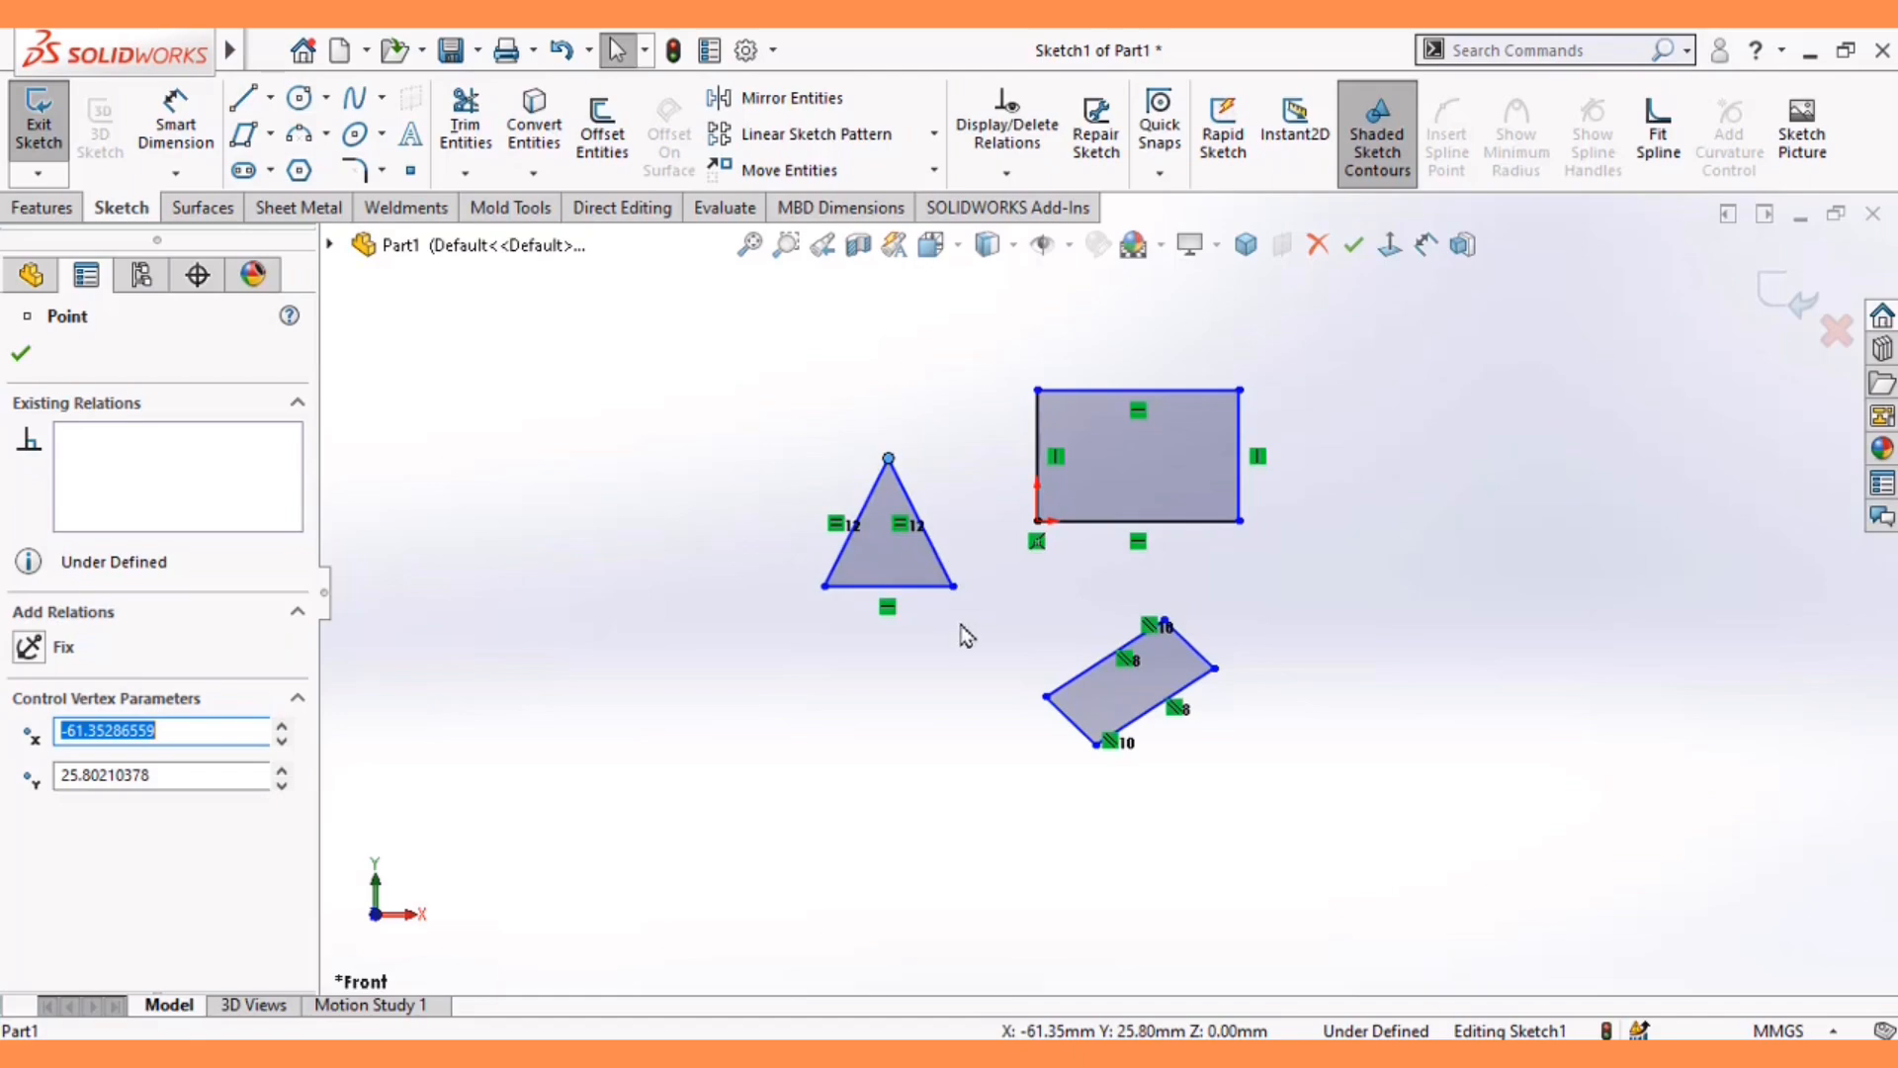
scroll(993, 585, down, 1)
click(912, 680)
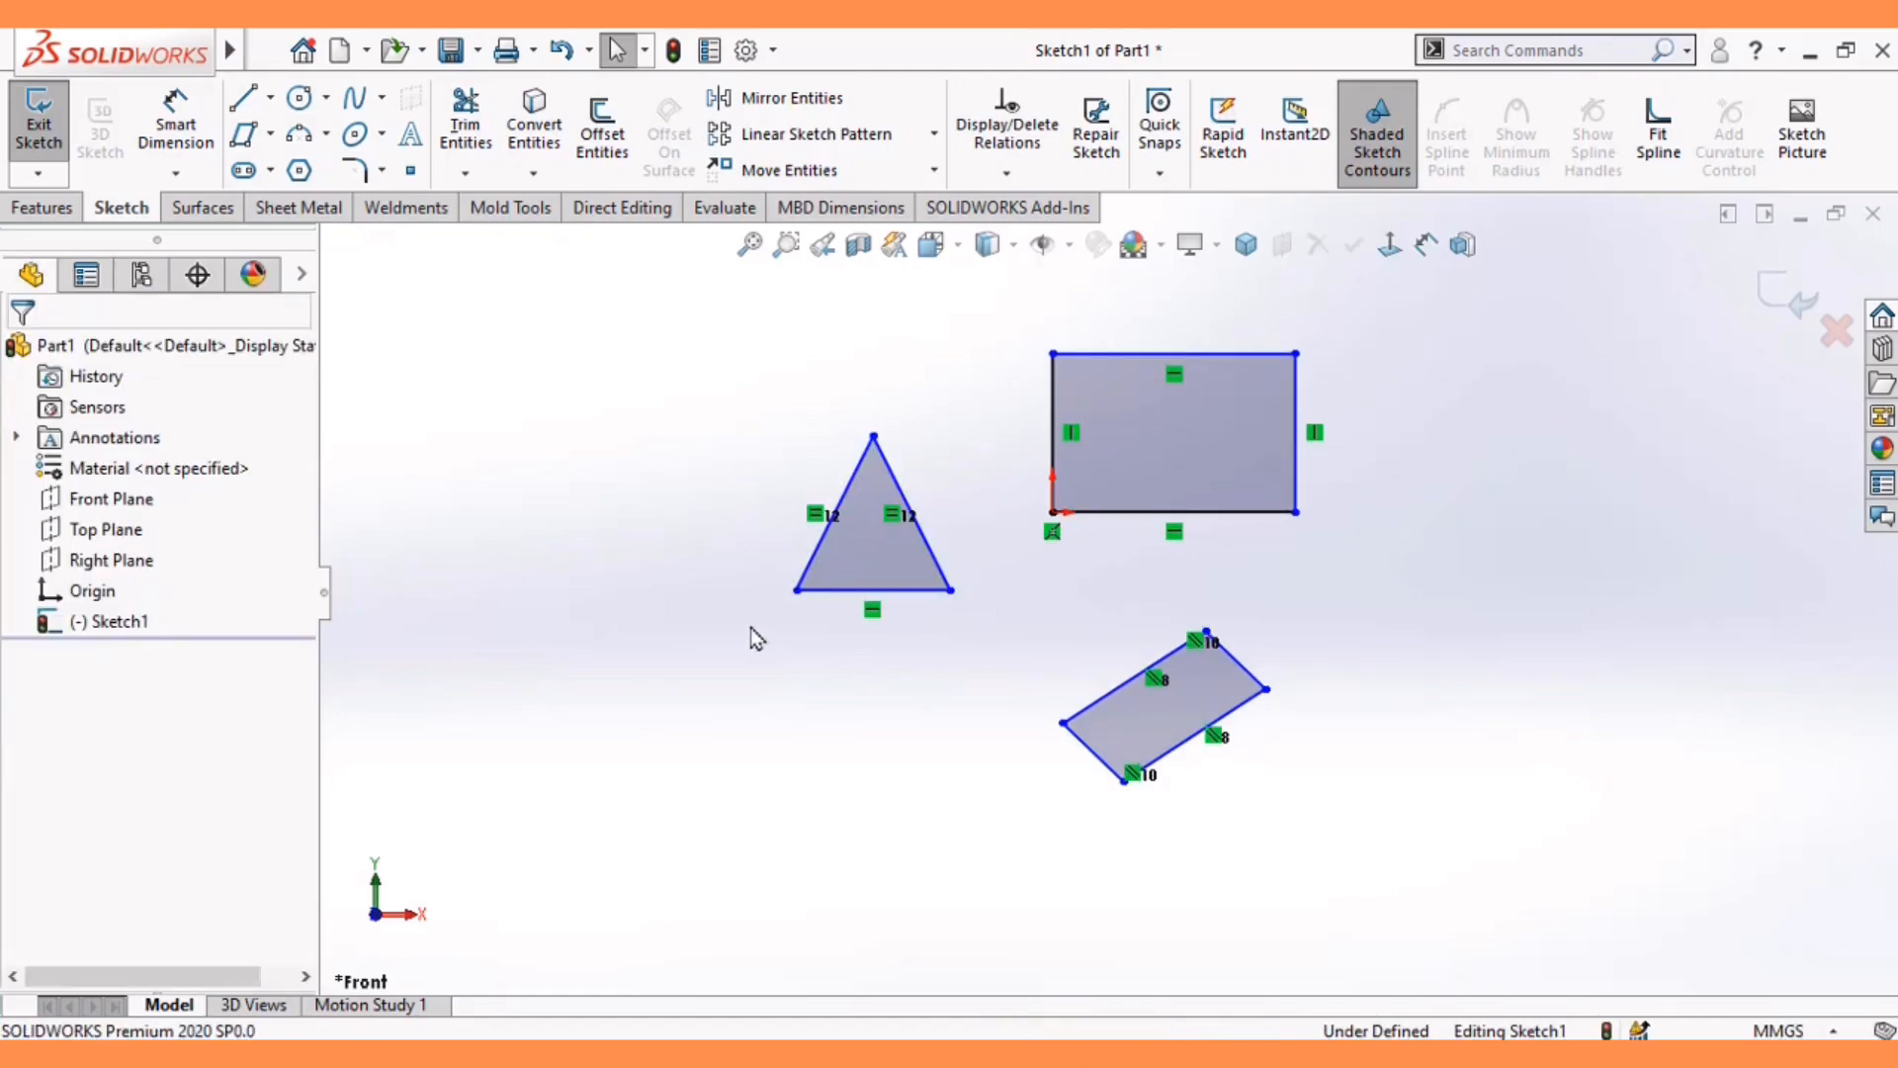
- Draw two separate circles beside the triangle, a larger one above and one about 41 mm in diameter below it
click(299, 98)
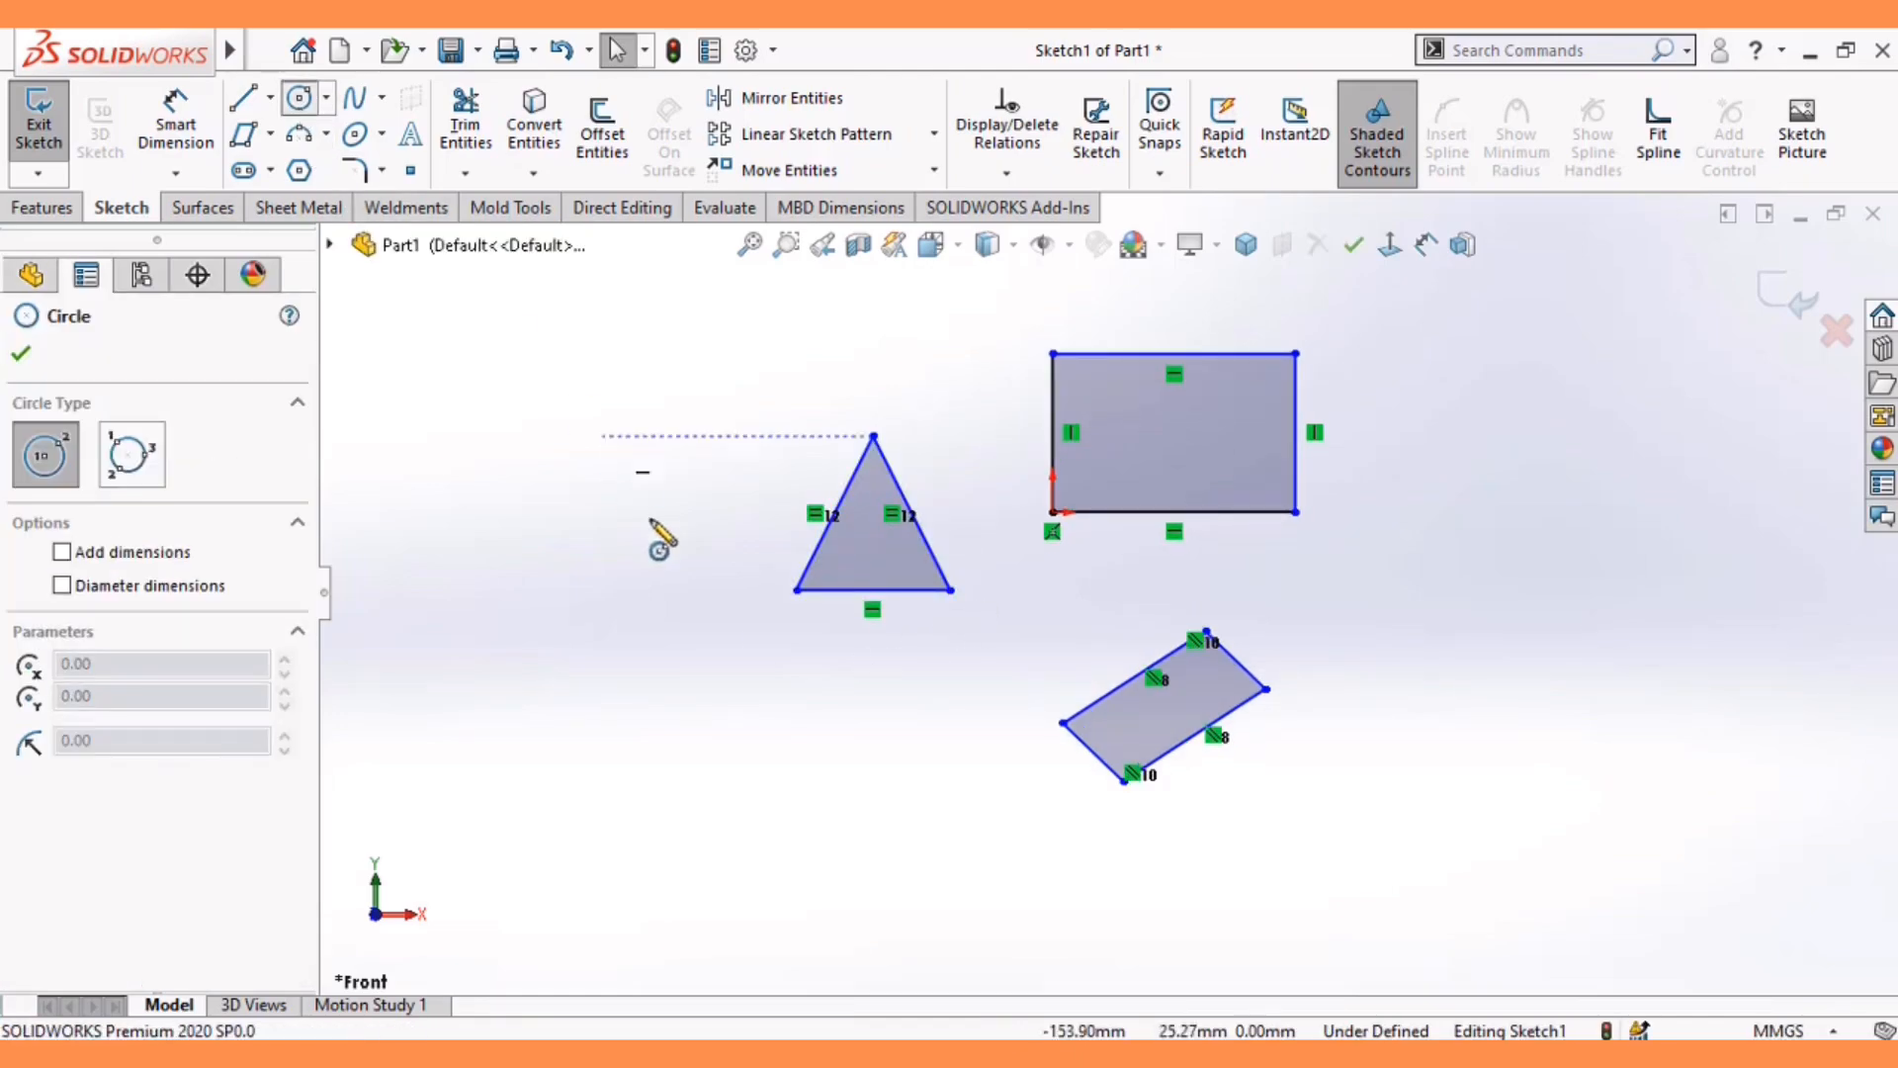
click(557, 533)
click(621, 576)
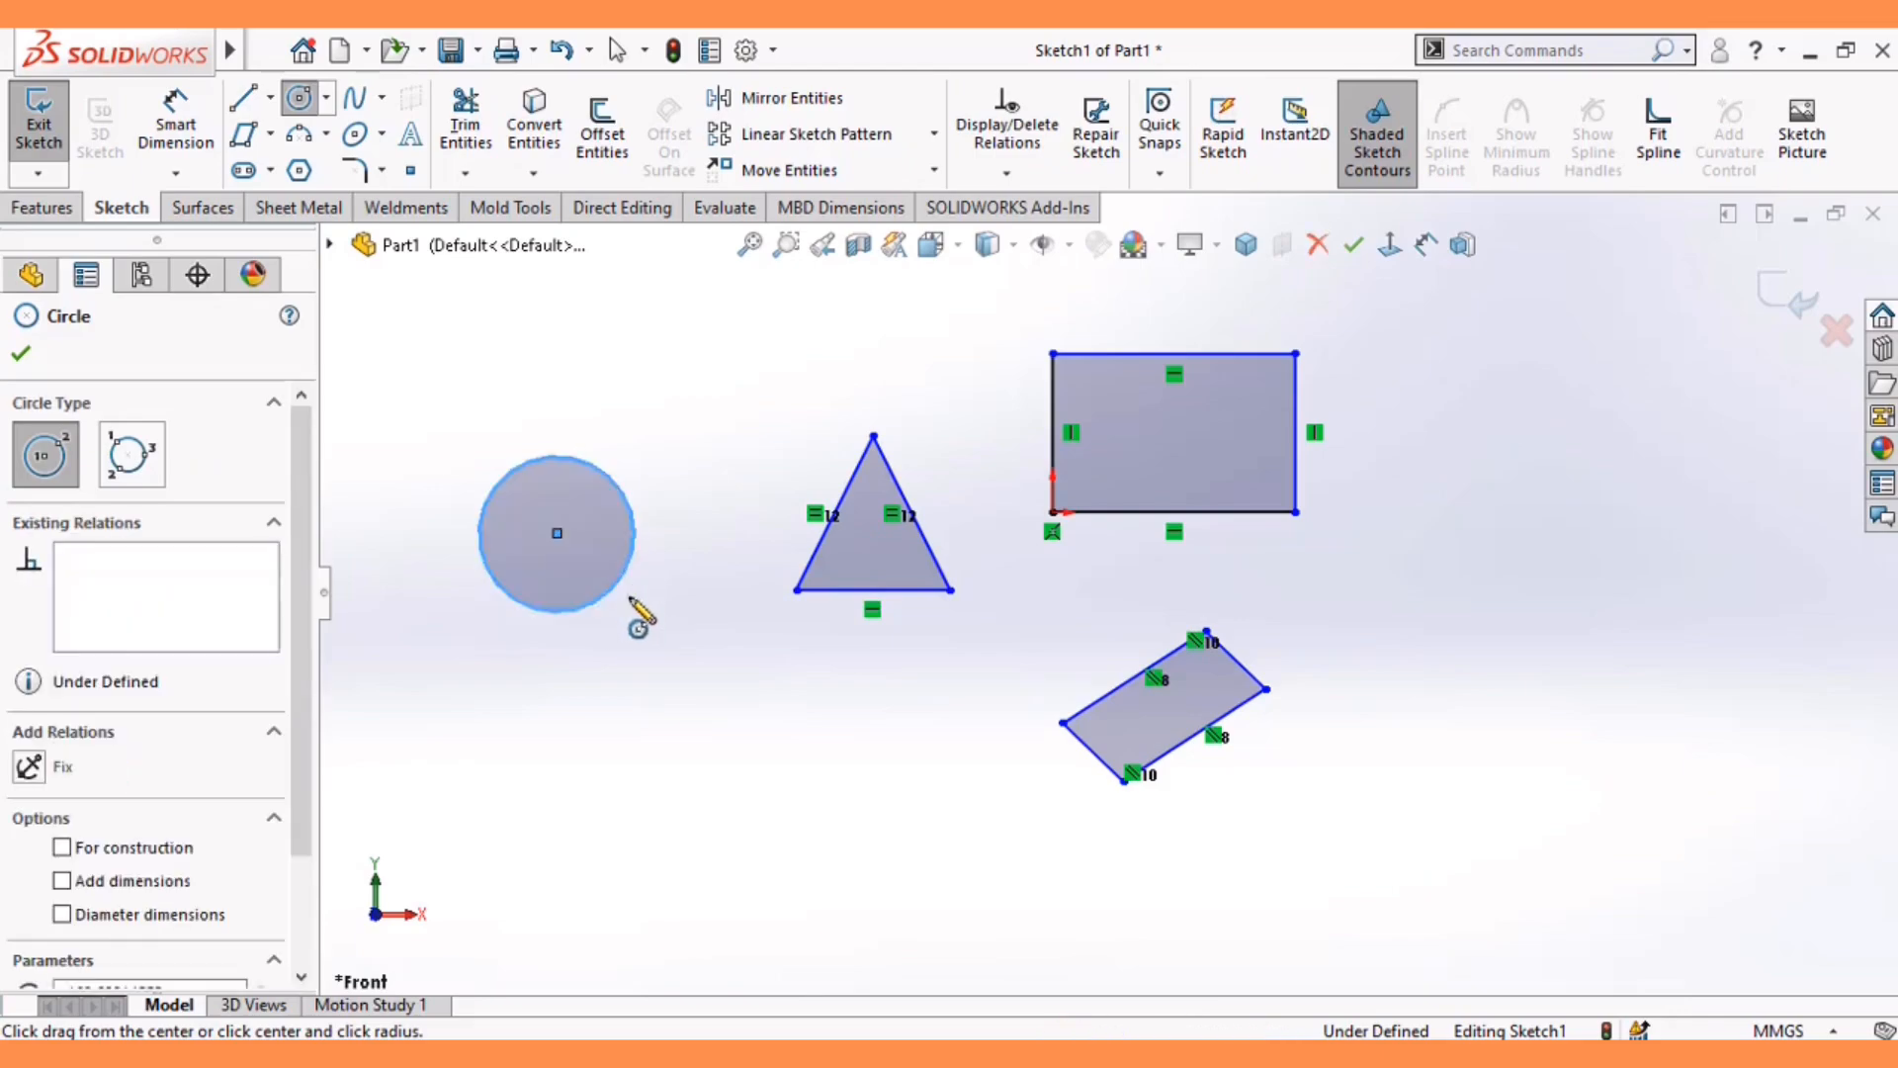
click(709, 725)
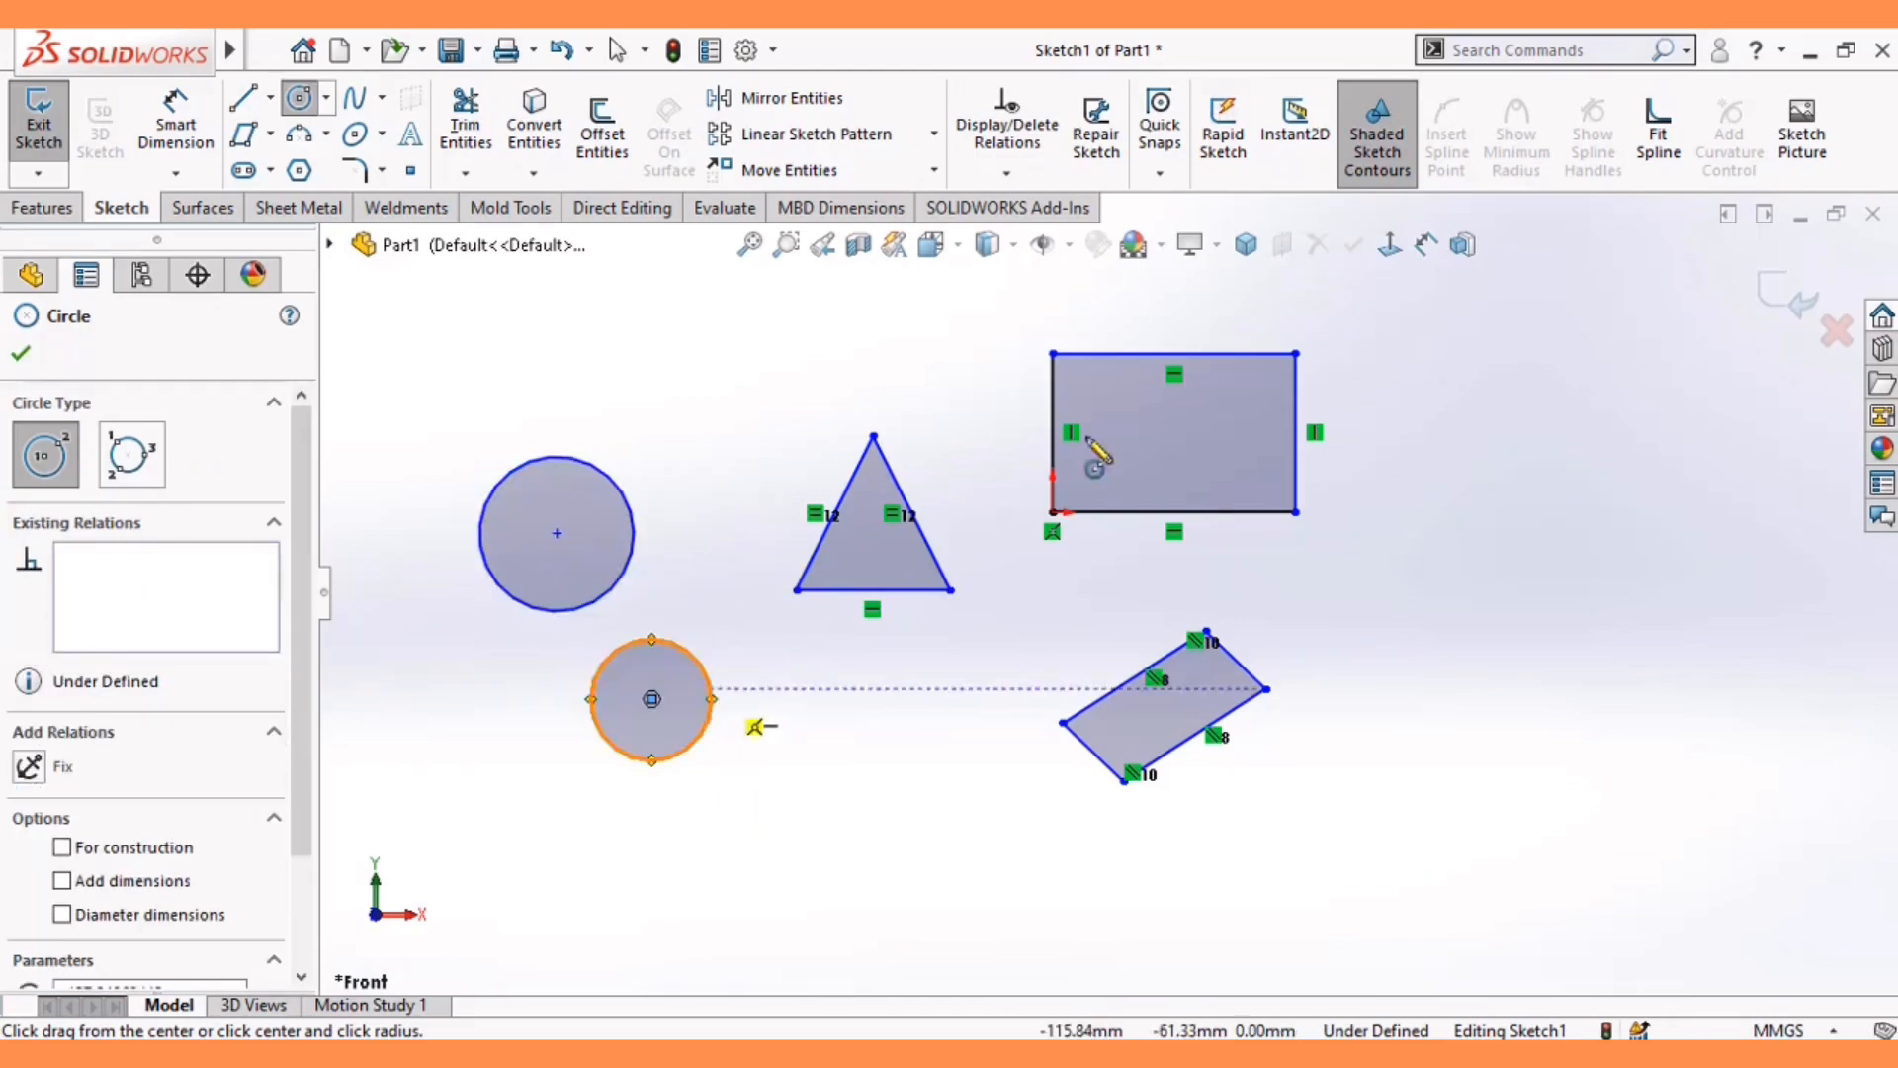
- Dimension the lower circle's diameter as 15 mm
click(1424, 244)
click(711, 718)
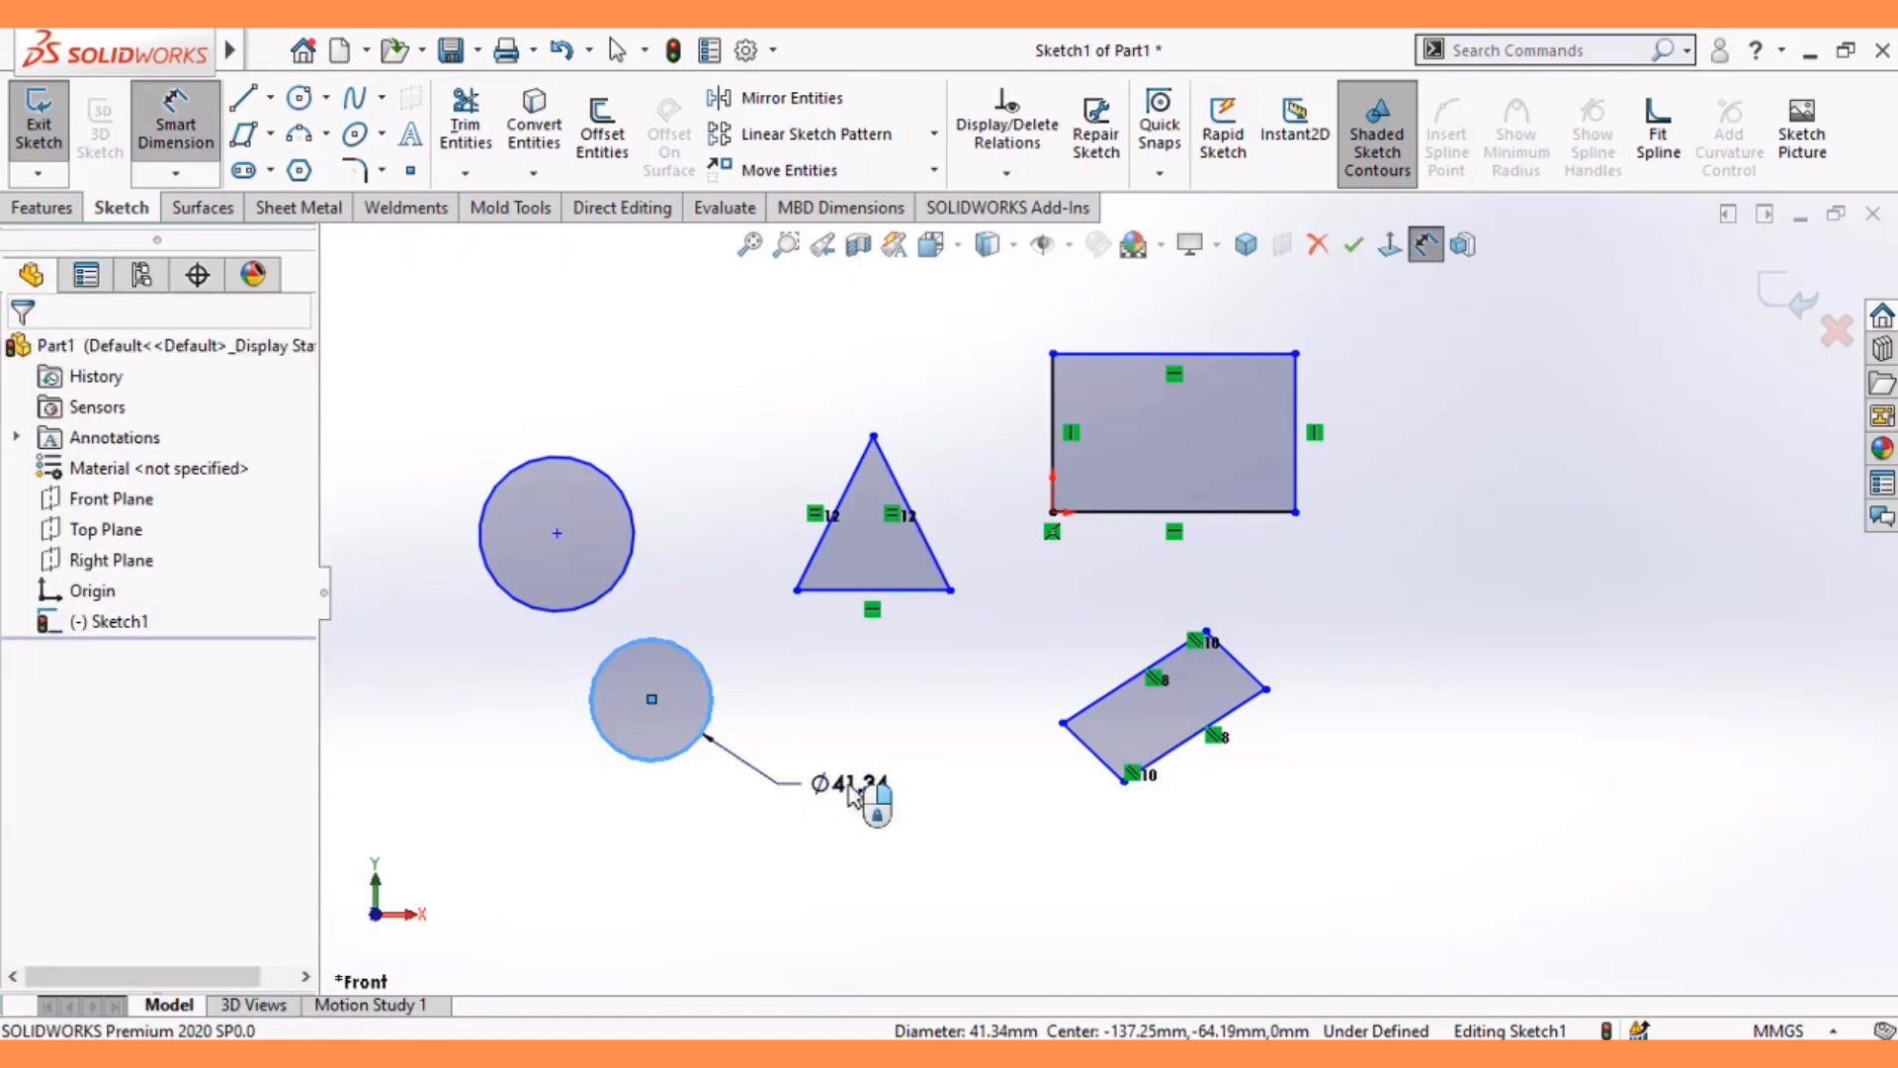
click(852, 796)
text(15)
key(Return)
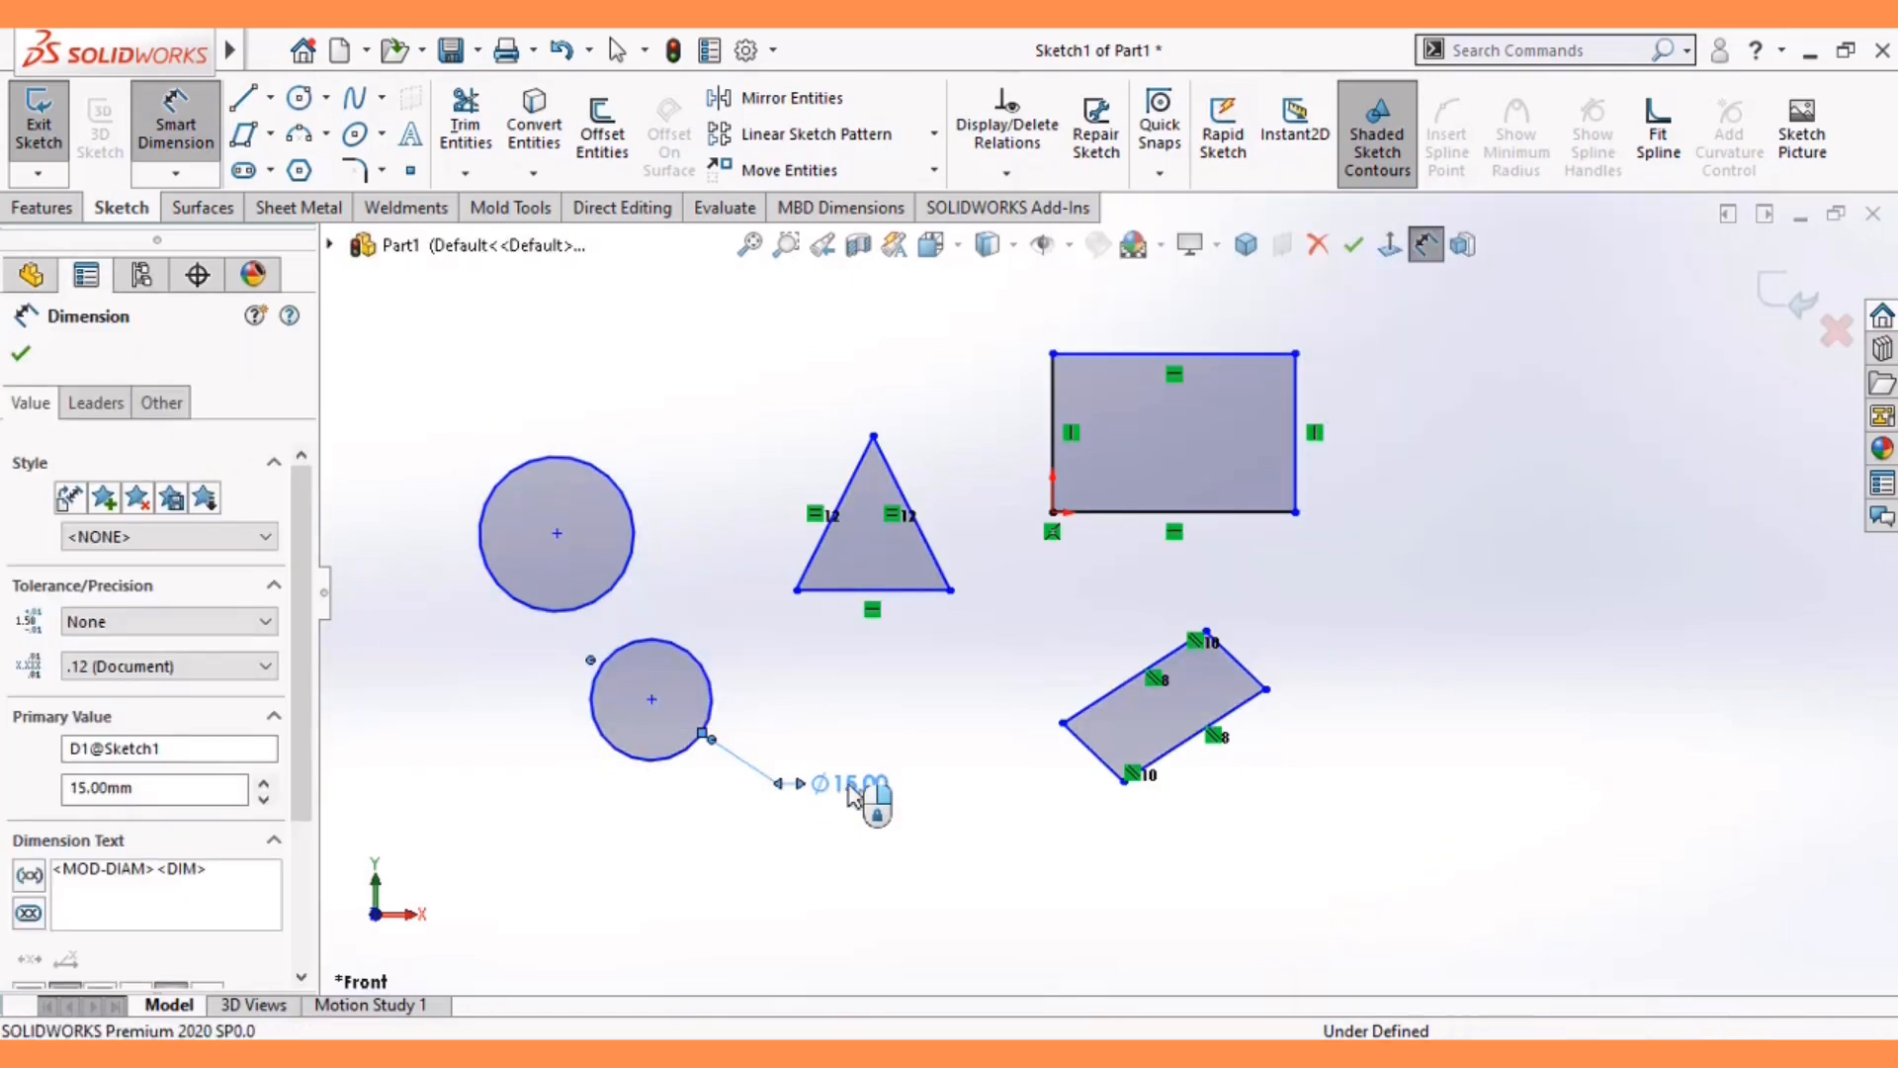
key(Escape)
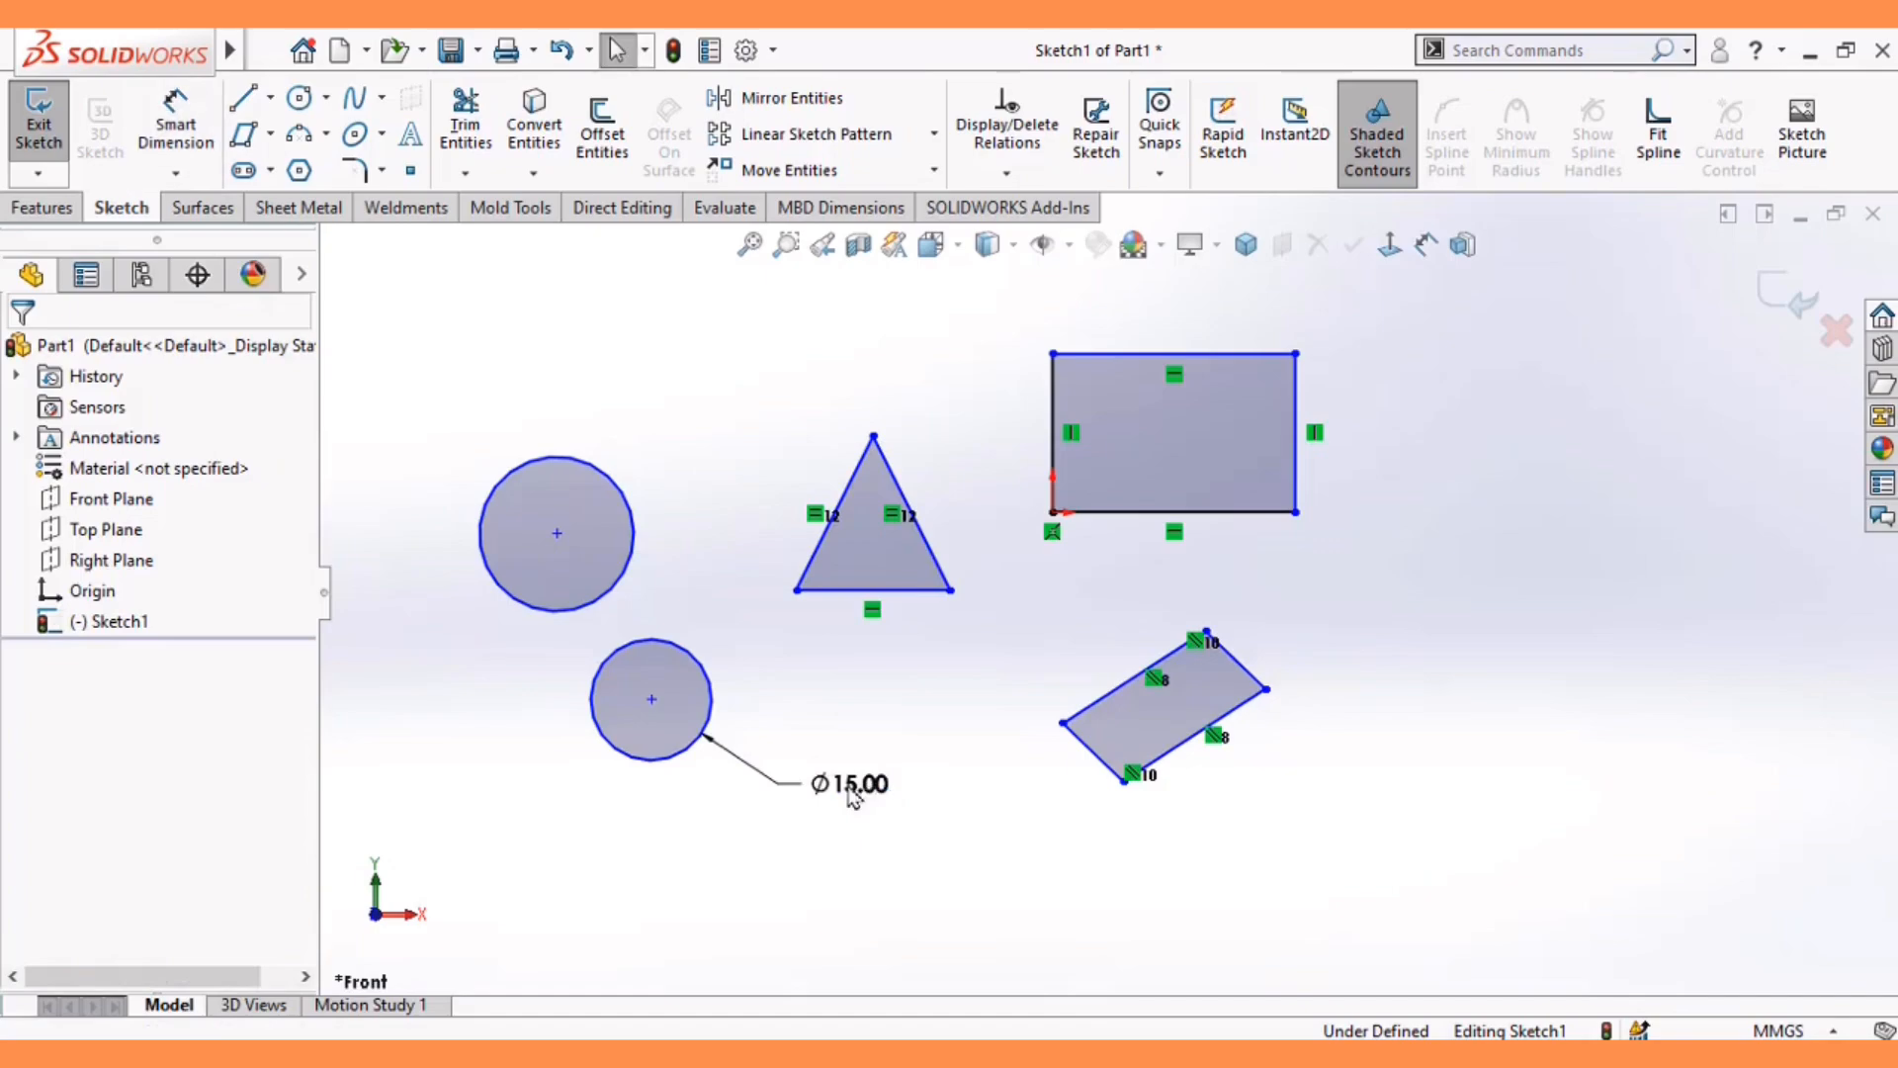
- Add an Equal relation between the upper and lower circles
click(639, 545)
ctrl+click(690, 661)
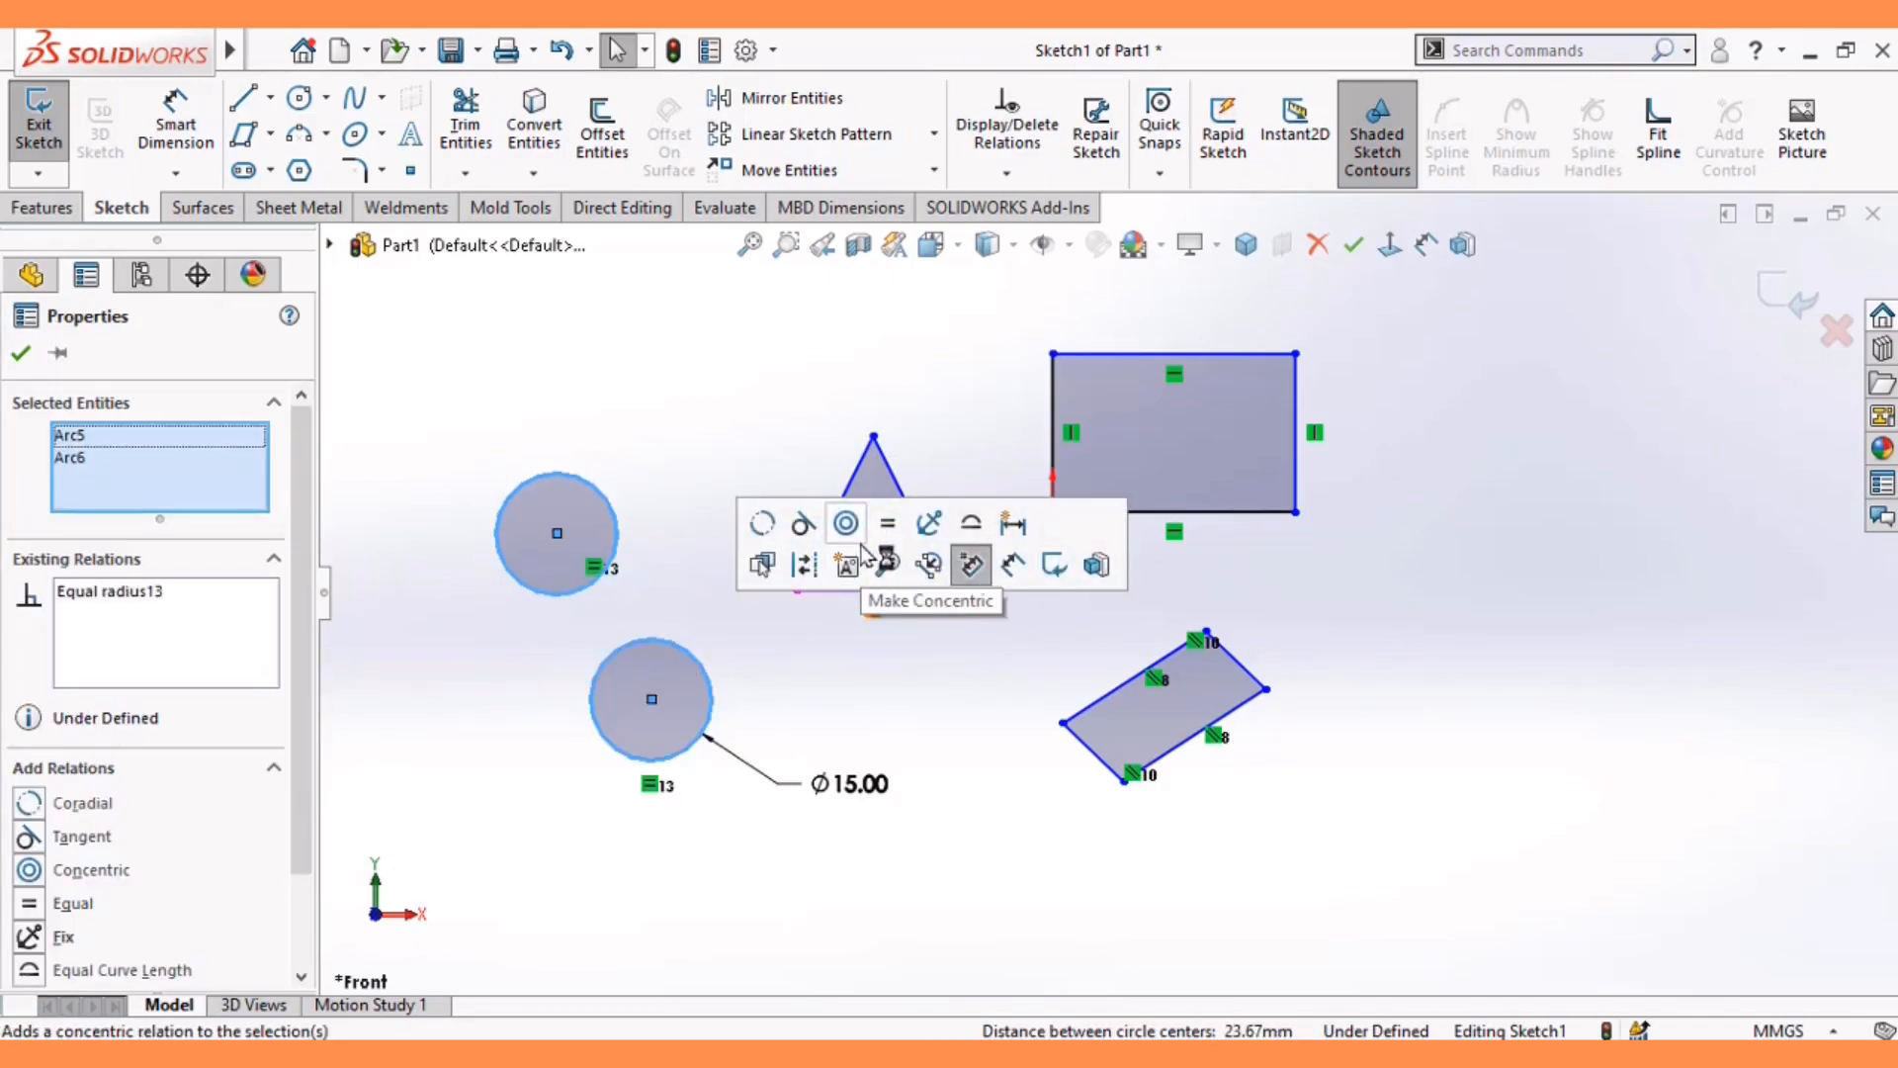
click(923, 745)
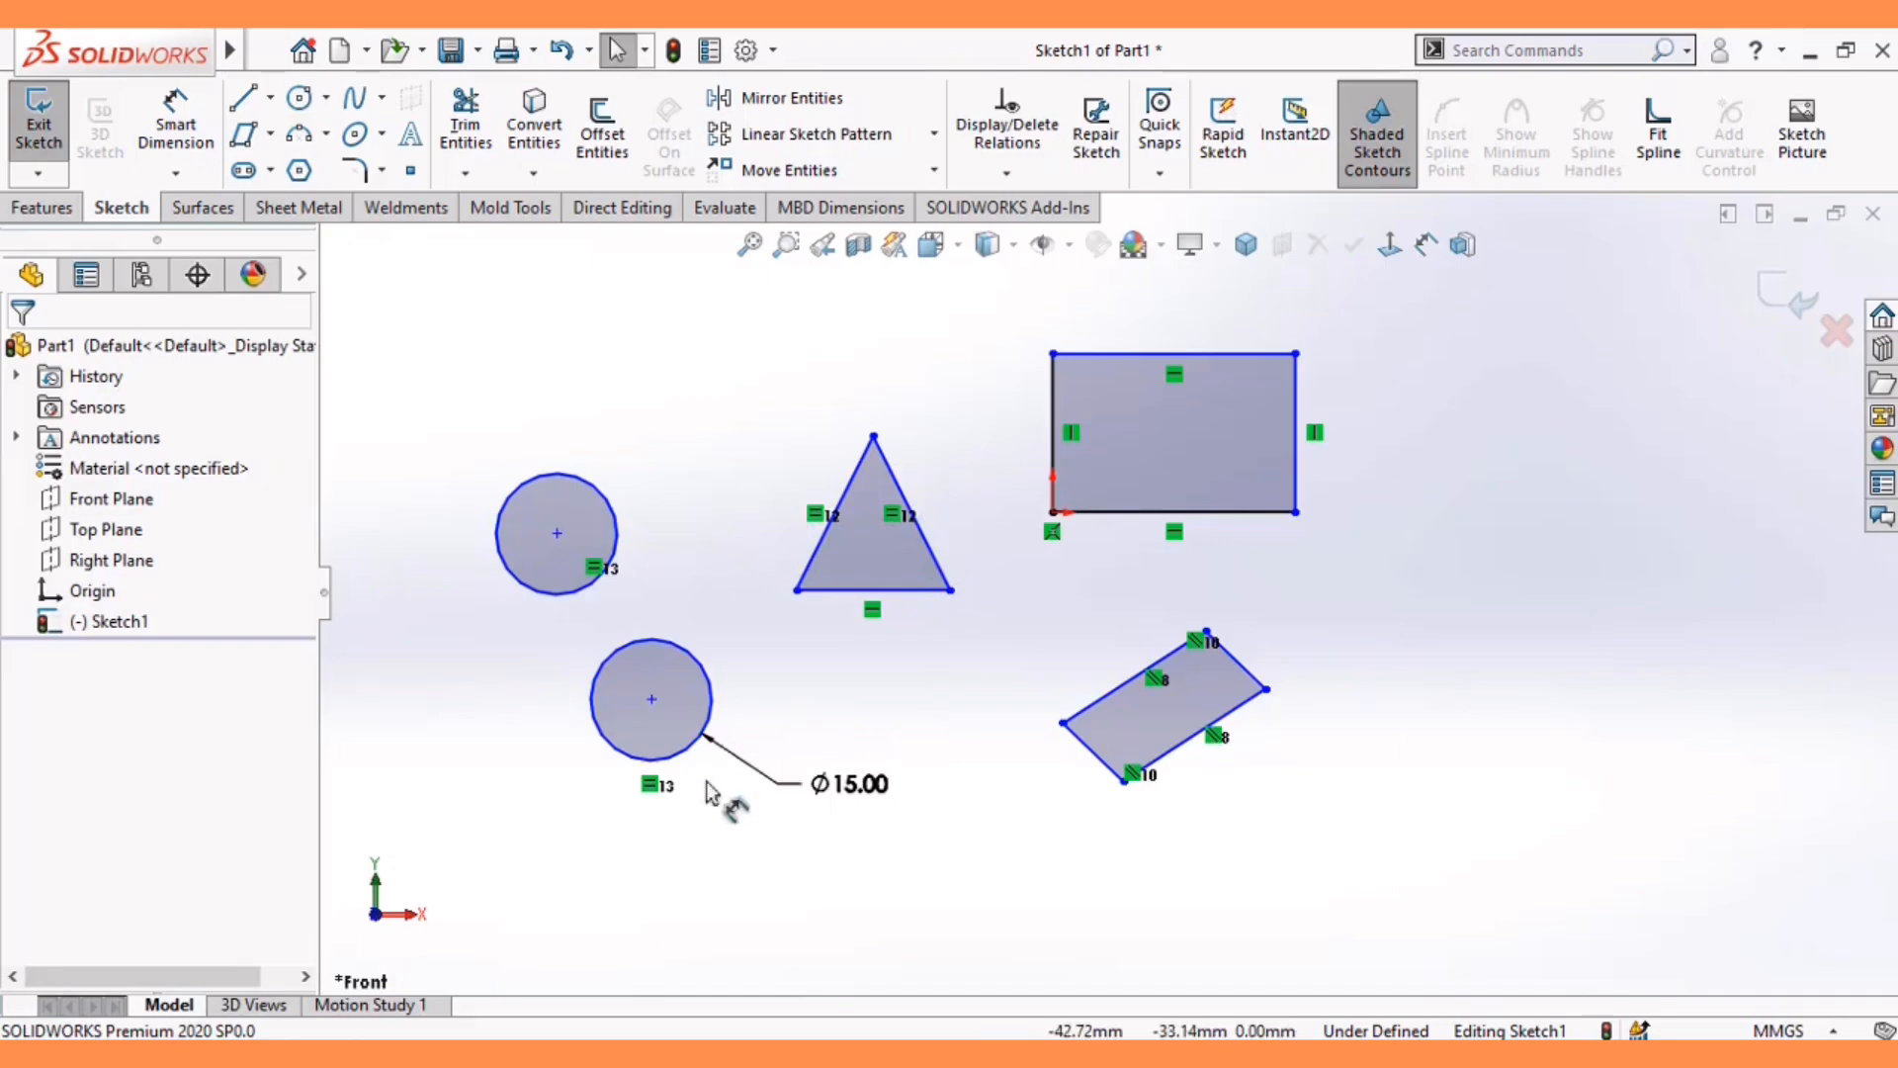